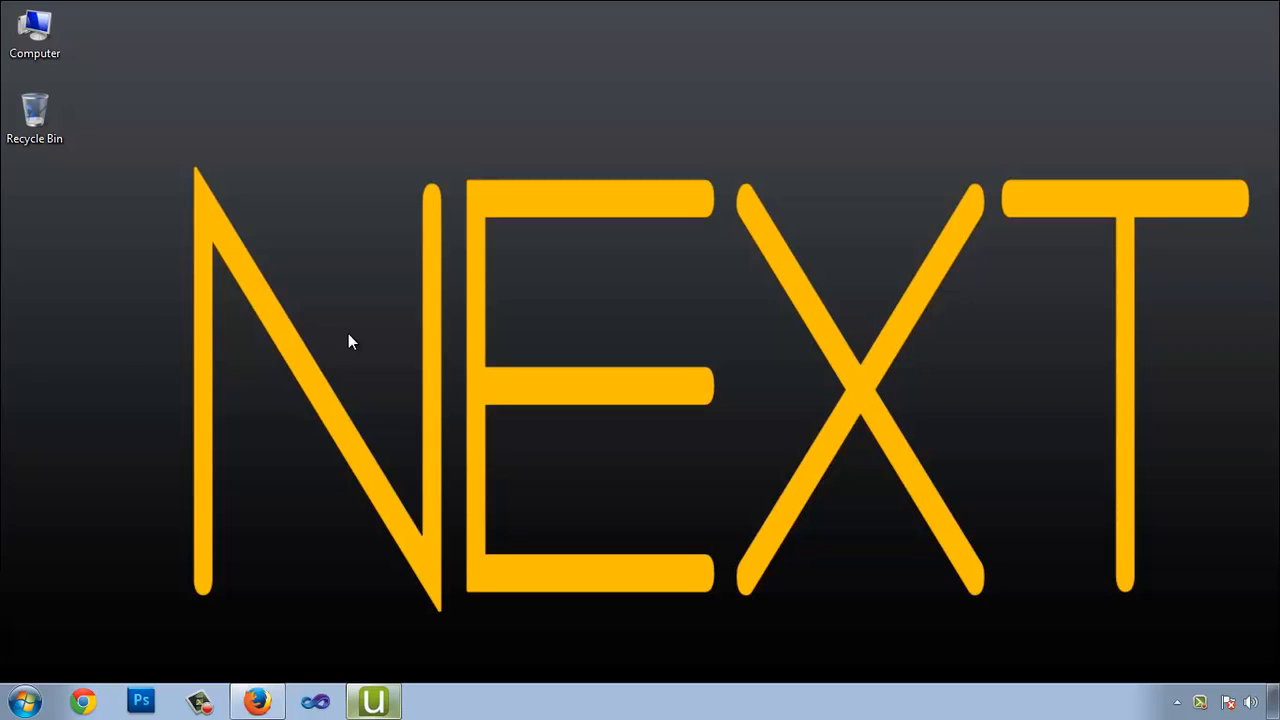
# Switch to Firefox, search Google for "google web master tool" in a new tab, and open the Google Webmaster Tools result
pyautogui.click(257, 701)
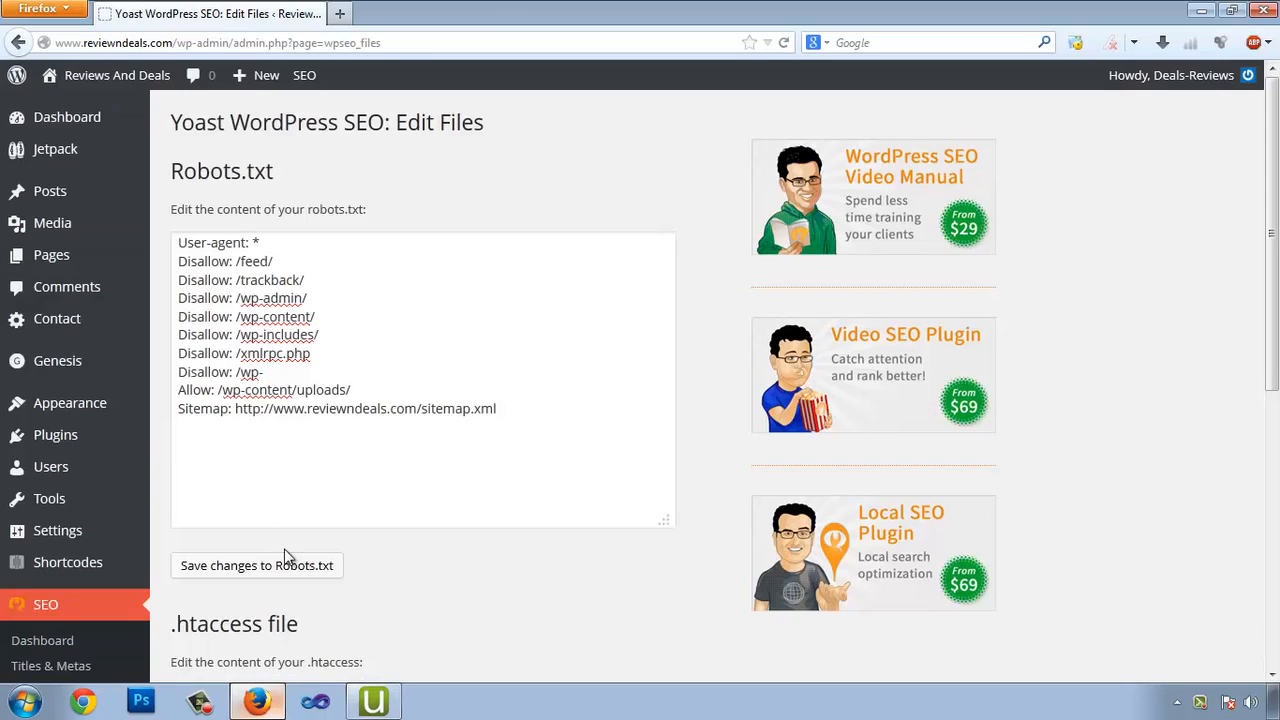
pyautogui.hotkey('ctrl', 't')
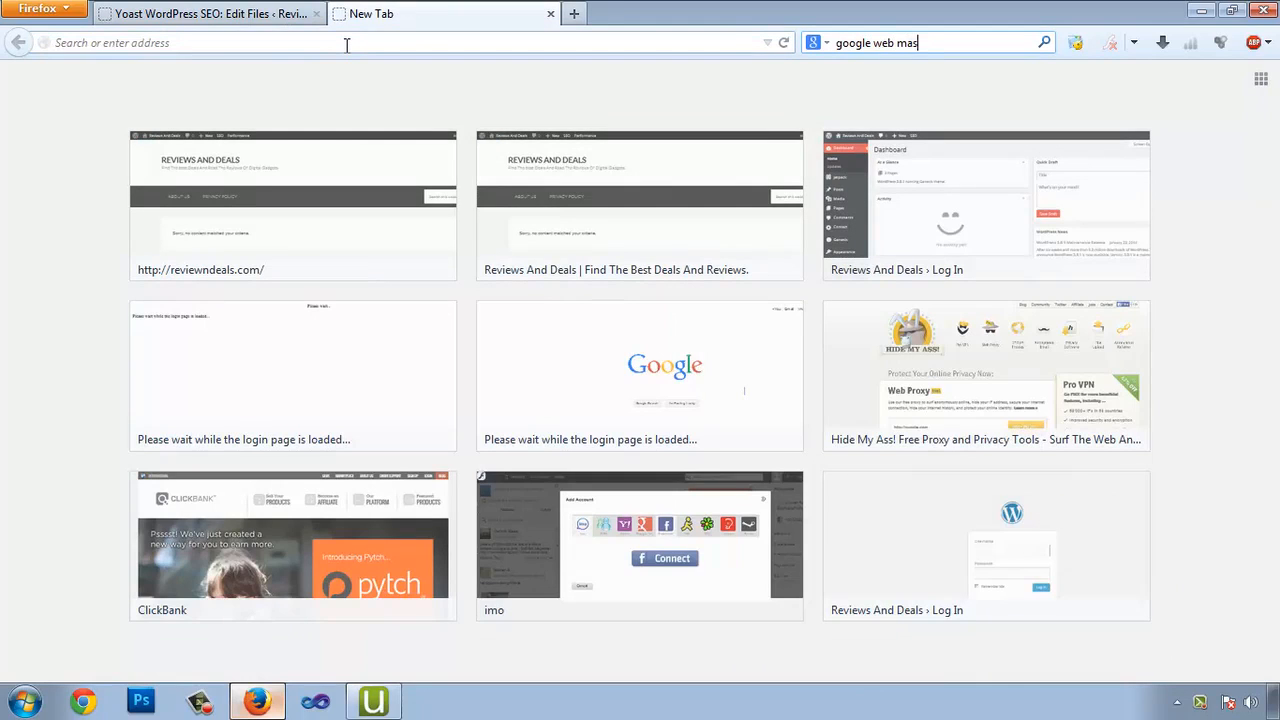
pyautogui.press('Return')
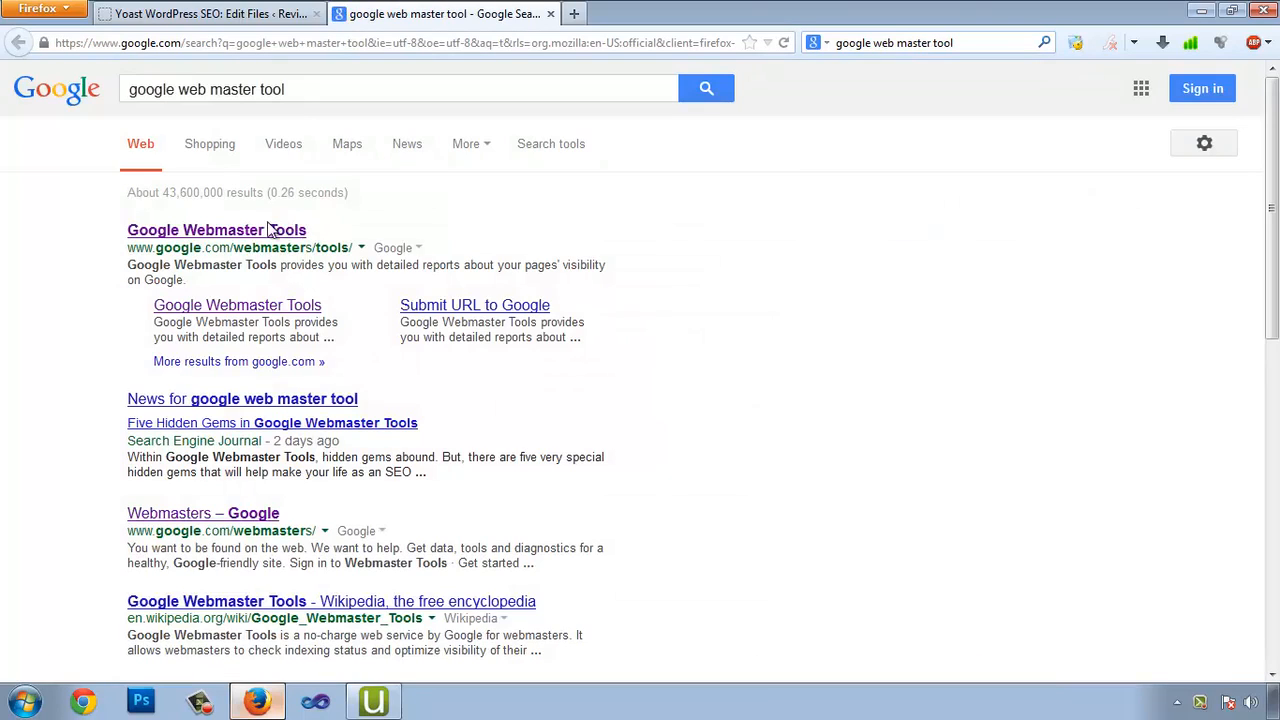
pyautogui.click(258, 232)
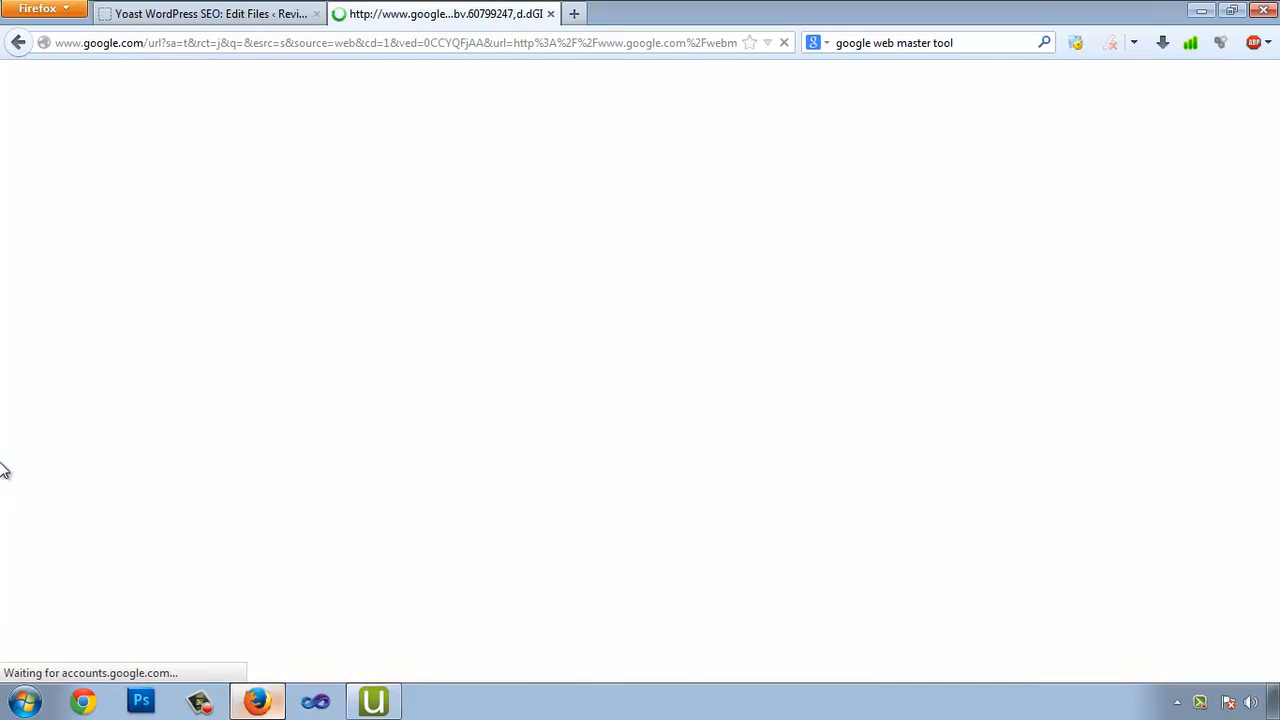
# Sign in to Google Webmaster Tools with the account's username and password, and clear the leftover browser search text
pyautogui.click(587, 413)
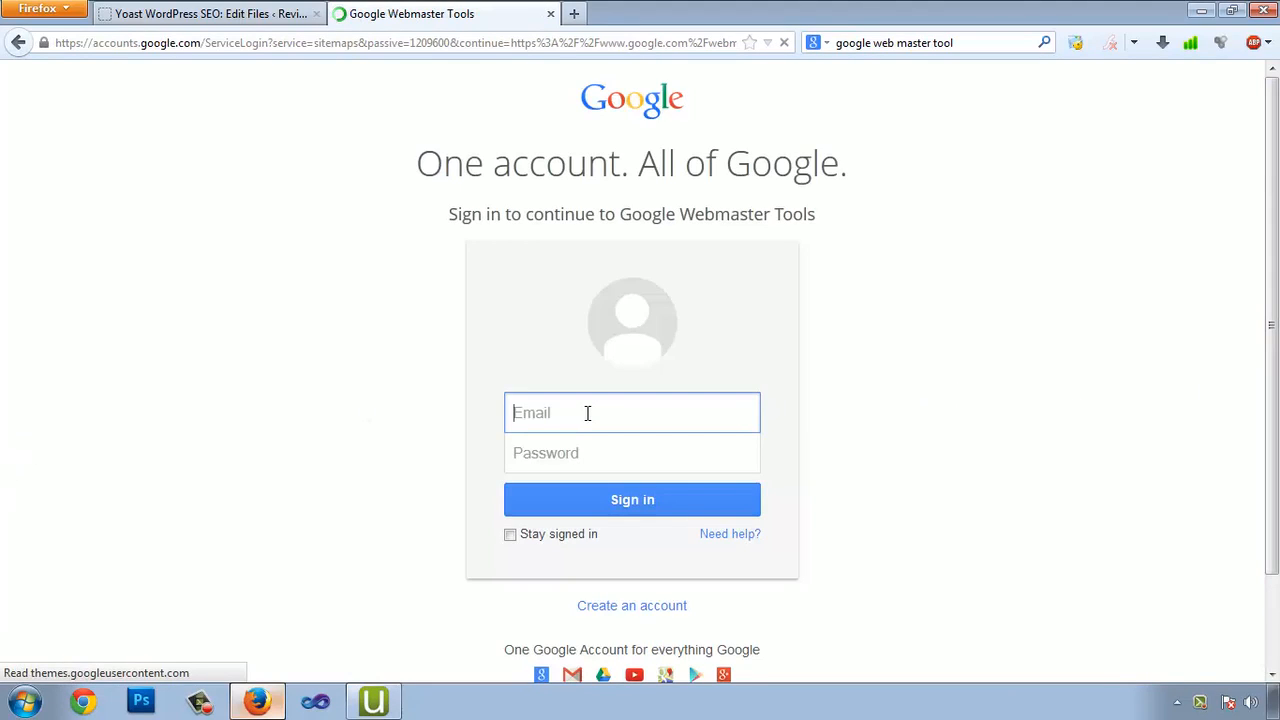
pyautogui.write('s')
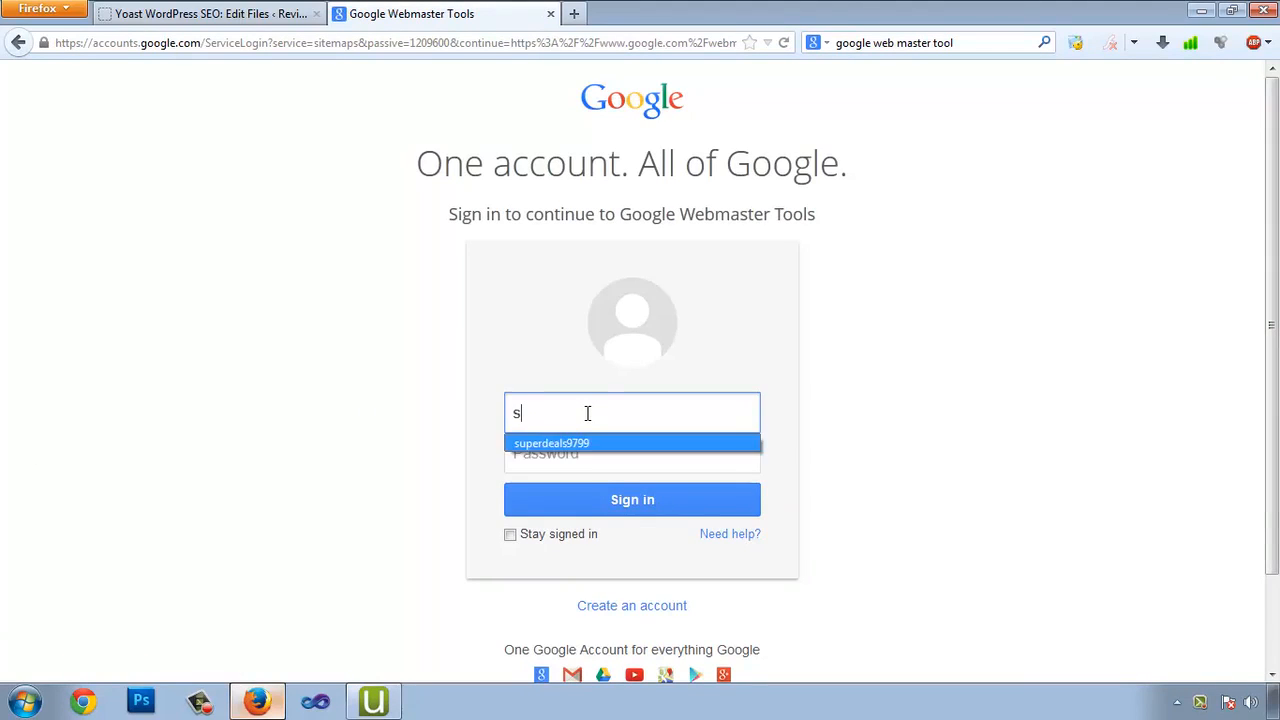
pyautogui.press('Down')
pyautogui.press('Tab')
pyautogui.write('••')
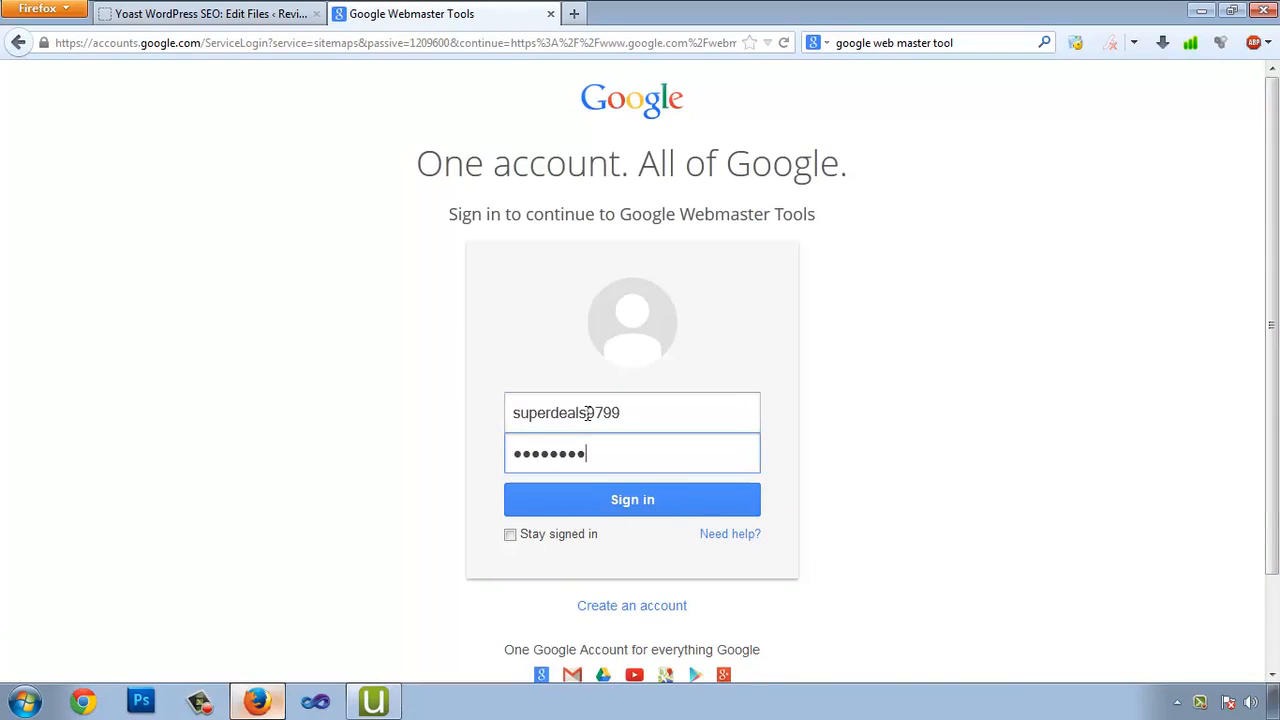
pyautogui.write('•••••••••••')
pyautogui.press('Return')
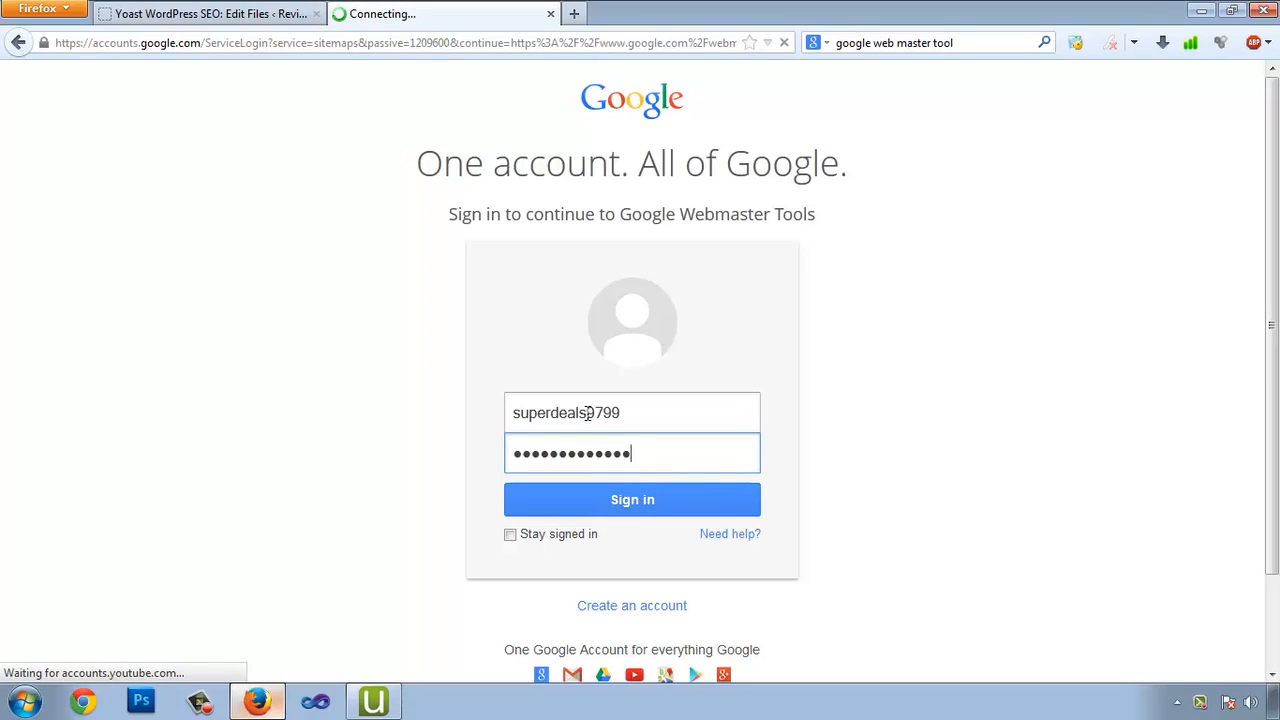
pyautogui.click(986, 45)
pyautogui.press('BackSpace')
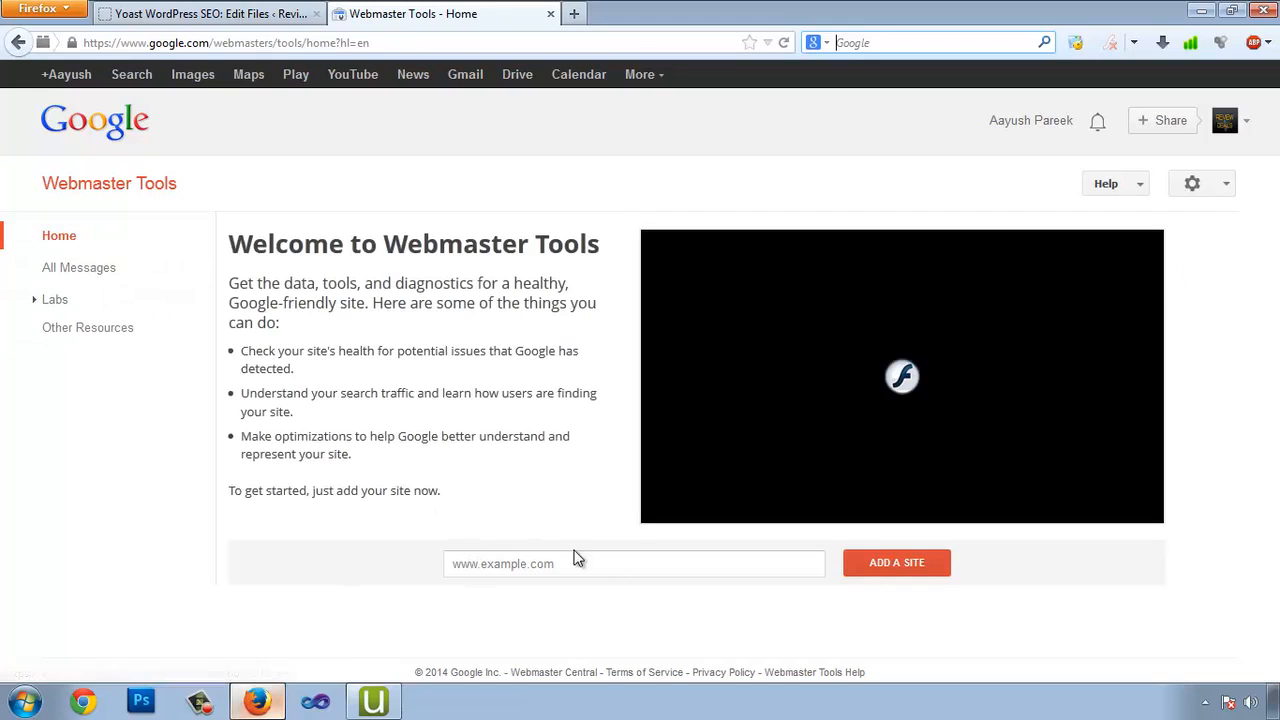
pyautogui.click(160, 16)
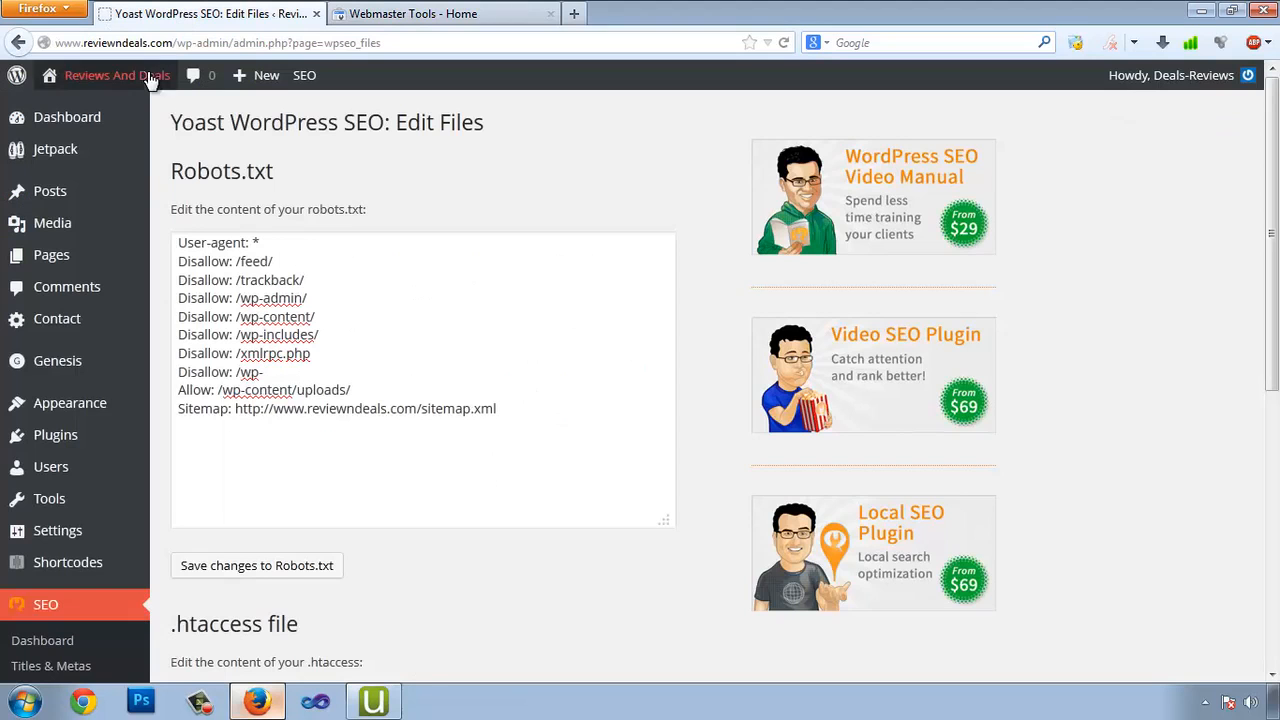
pyautogui.moveTo(173, 45); pyautogui.dragTo(24, 47)
pyautogui.hotkey('ctrl', 'c')
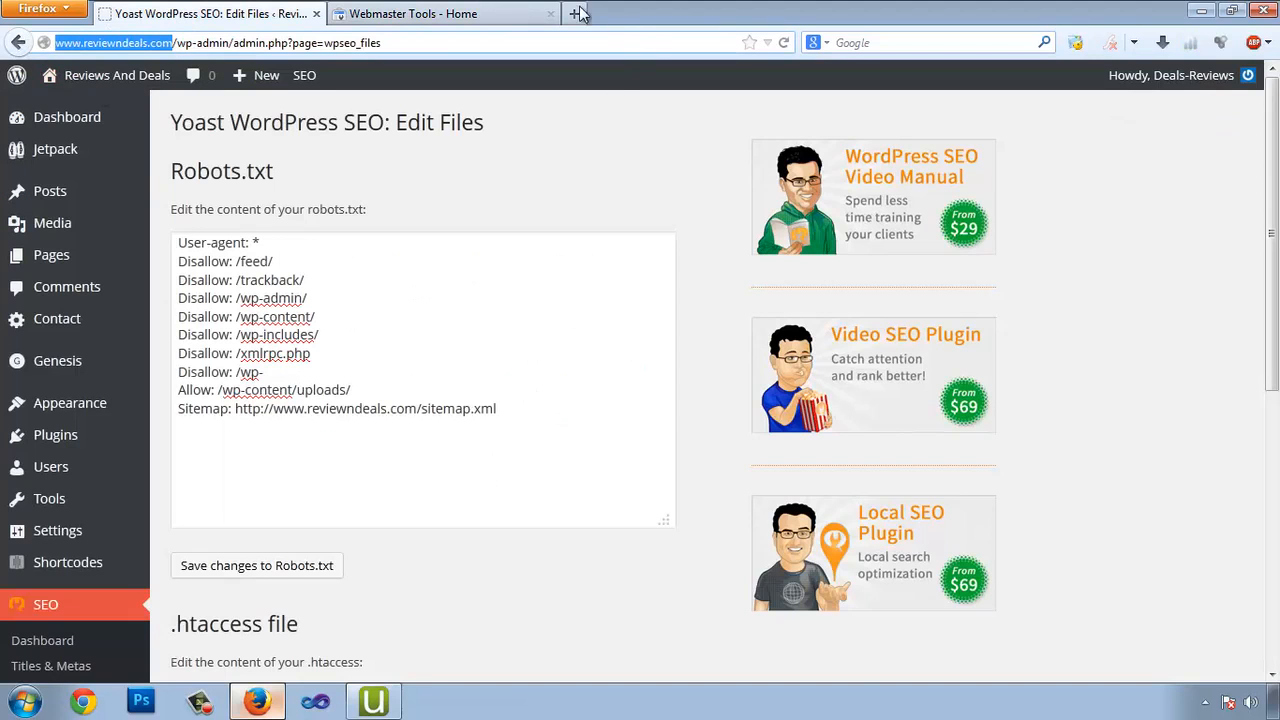
pyautogui.click(440, 14)
pyautogui.click(530, 558)
pyautogui.hotkey('ctrl', 'v')
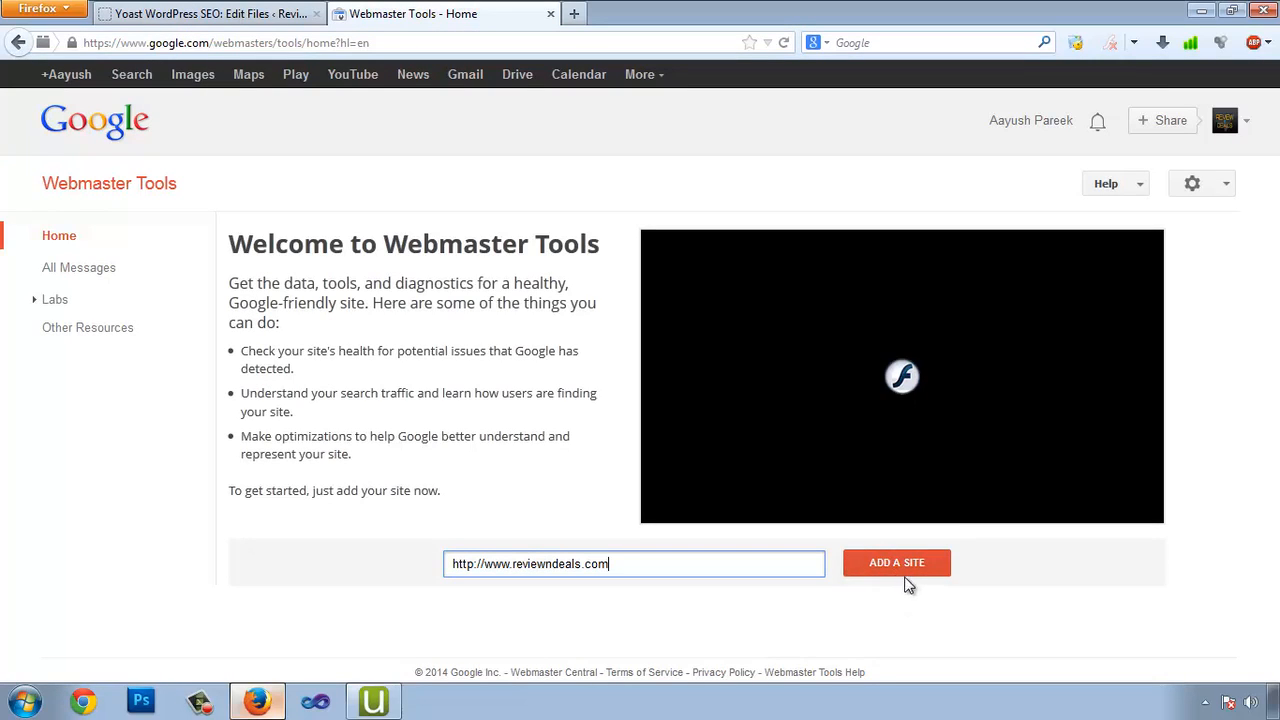
pyautogui.click(894, 569)
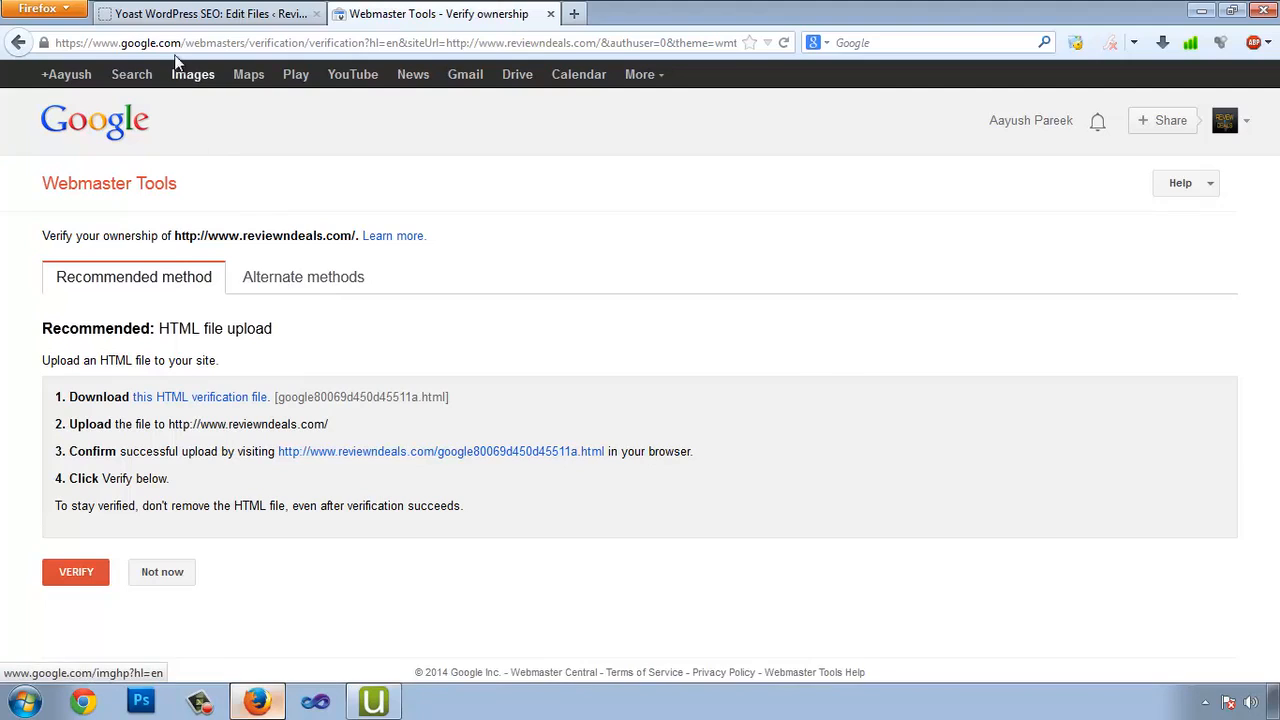
# Open the Yoast SEO general settings of the WordPress site at the Webmaster Tools section
pyautogui.click(178, 14)
pyautogui.scroll(-4, 113, 431)
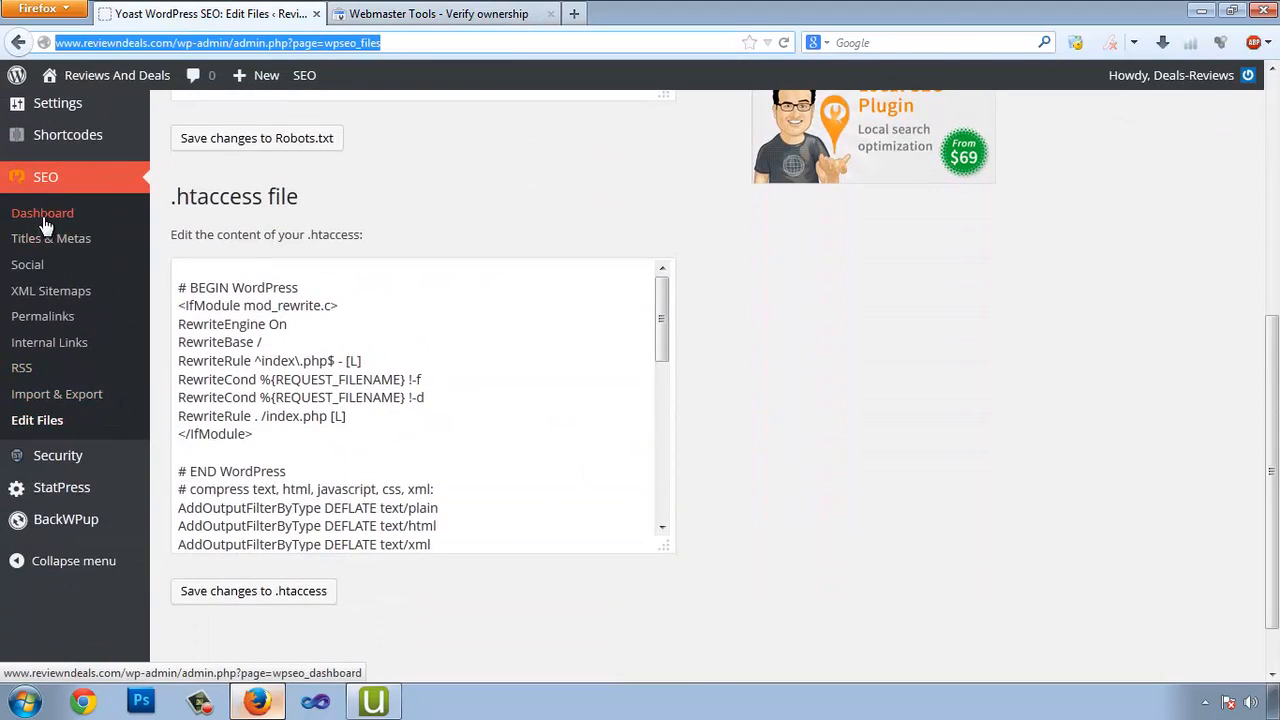
pyautogui.click(45, 228)
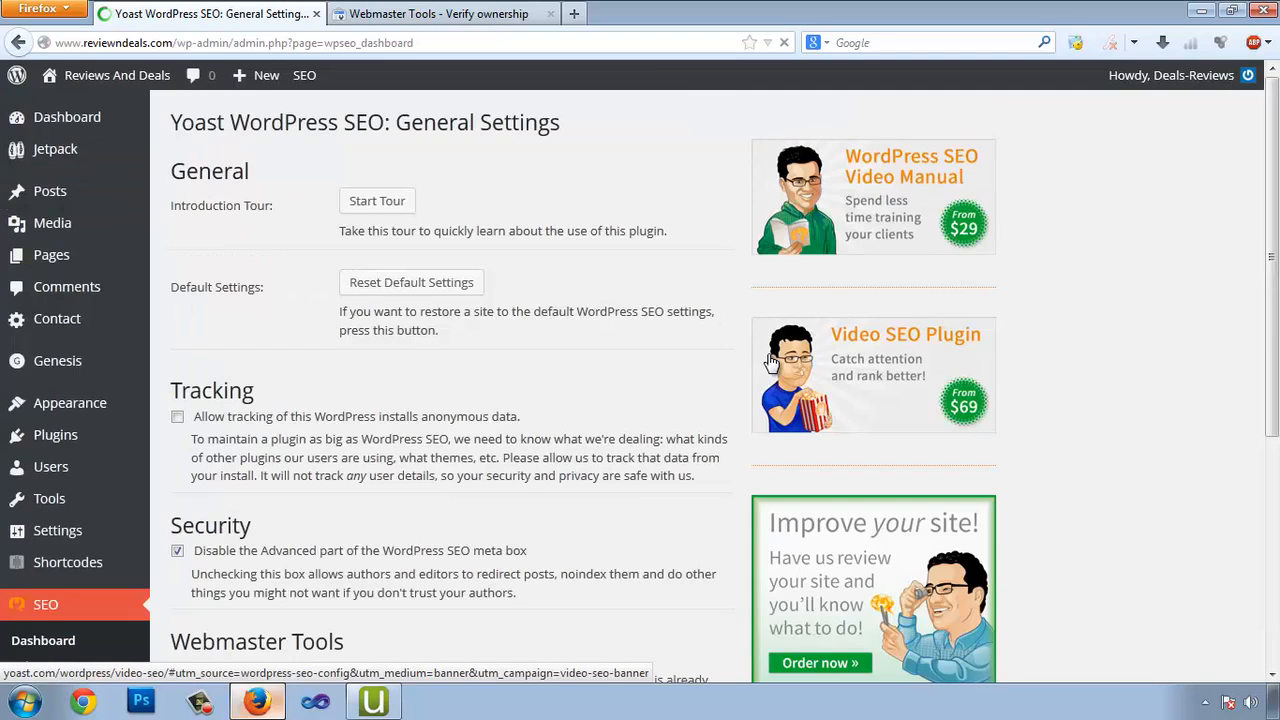
pyautogui.scroll(-3, 420, 362)
pyautogui.scroll(-3, 400, 363)
# Choose the alternate HTML tag verification method for the site in Webmaster Tools and copy its meta tag
pyautogui.click(380, 14)
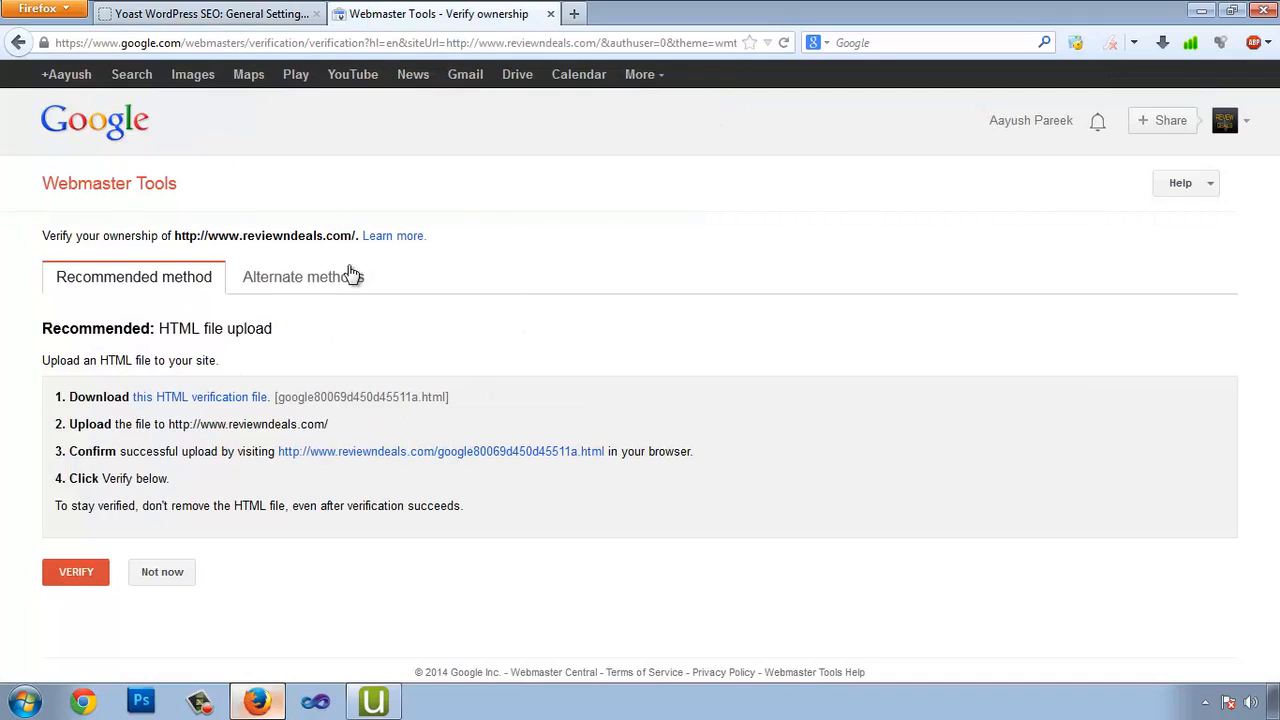
pyautogui.click(278, 283)
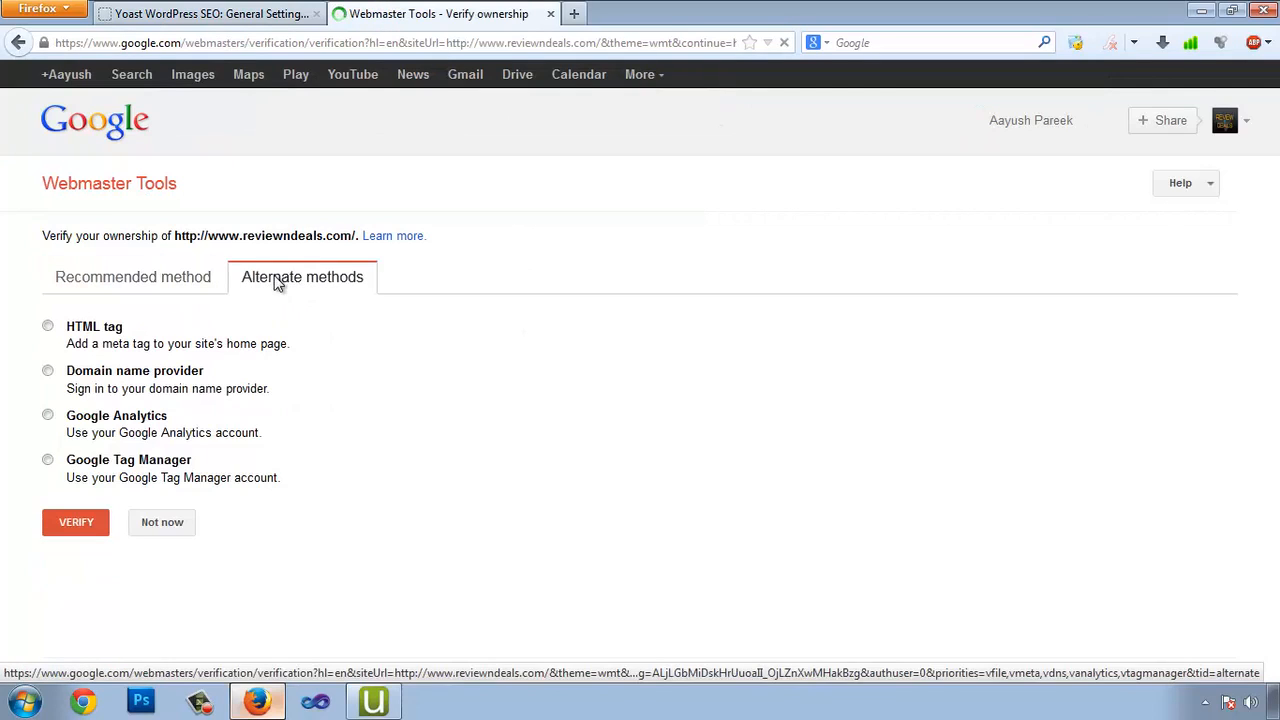
pyautogui.click(48, 327)
pyautogui.moveTo(400, 416); pyautogui.dragTo(972, 418)
pyautogui.rightClick(848, 416)
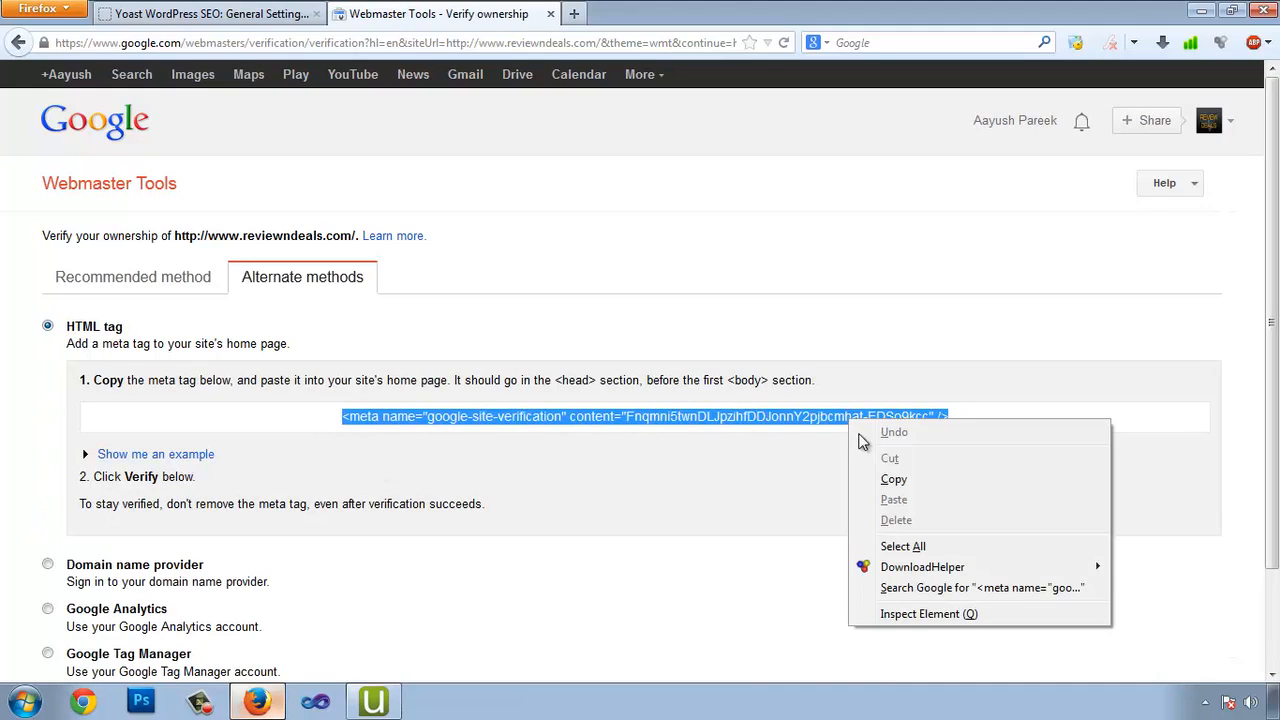
pyautogui.click(891, 480)
# Paste the verification meta tag as the Google Webmaster Tools value in the Yoast SEO settings and save the changes
pyautogui.click(195, 14)
pyautogui.click(378, 390)
pyautogui.rightClick(380, 390)
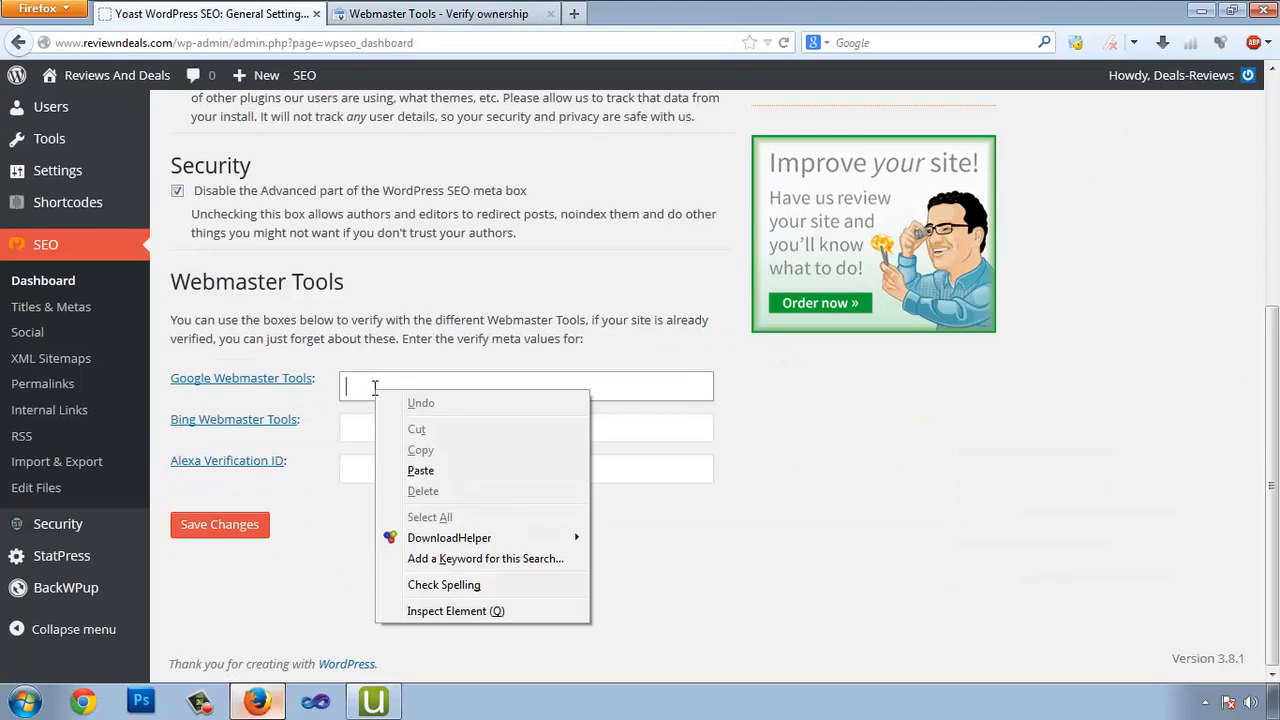
pyautogui.click(364, 467)
pyautogui.click(202, 530)
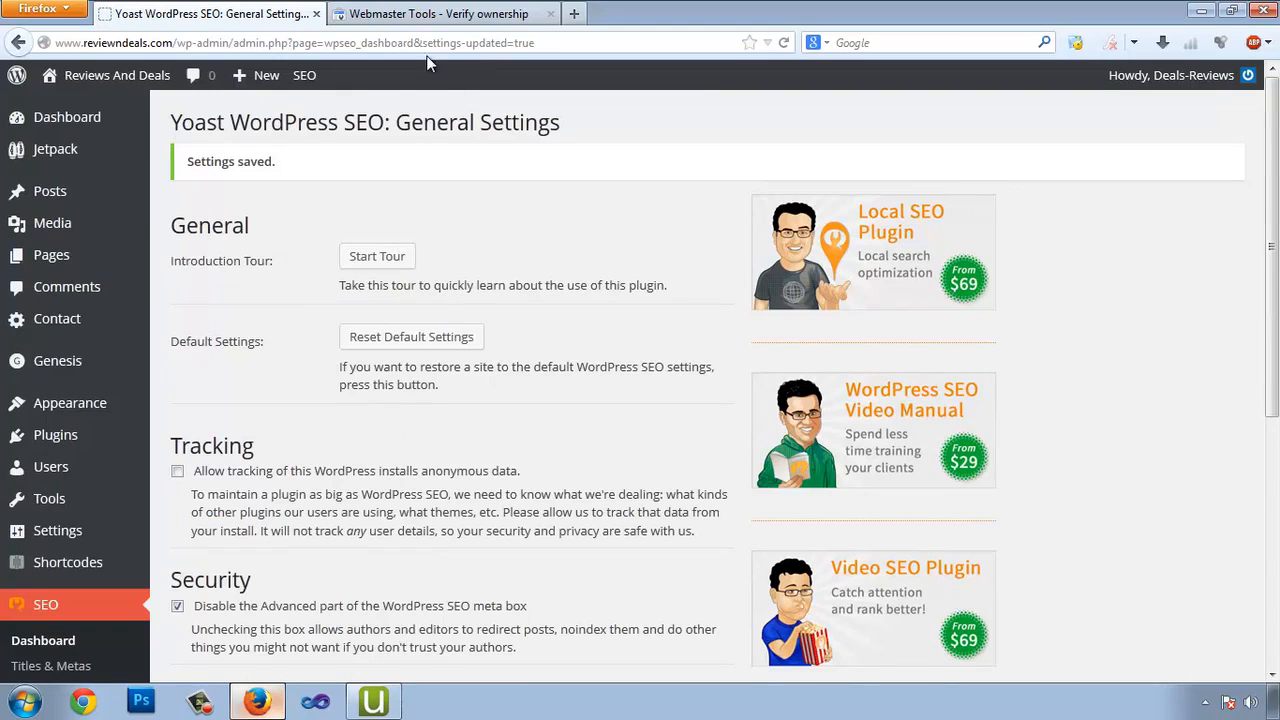
pyautogui.click(360, 20)
pyautogui.scroll(-1, 413, 462)
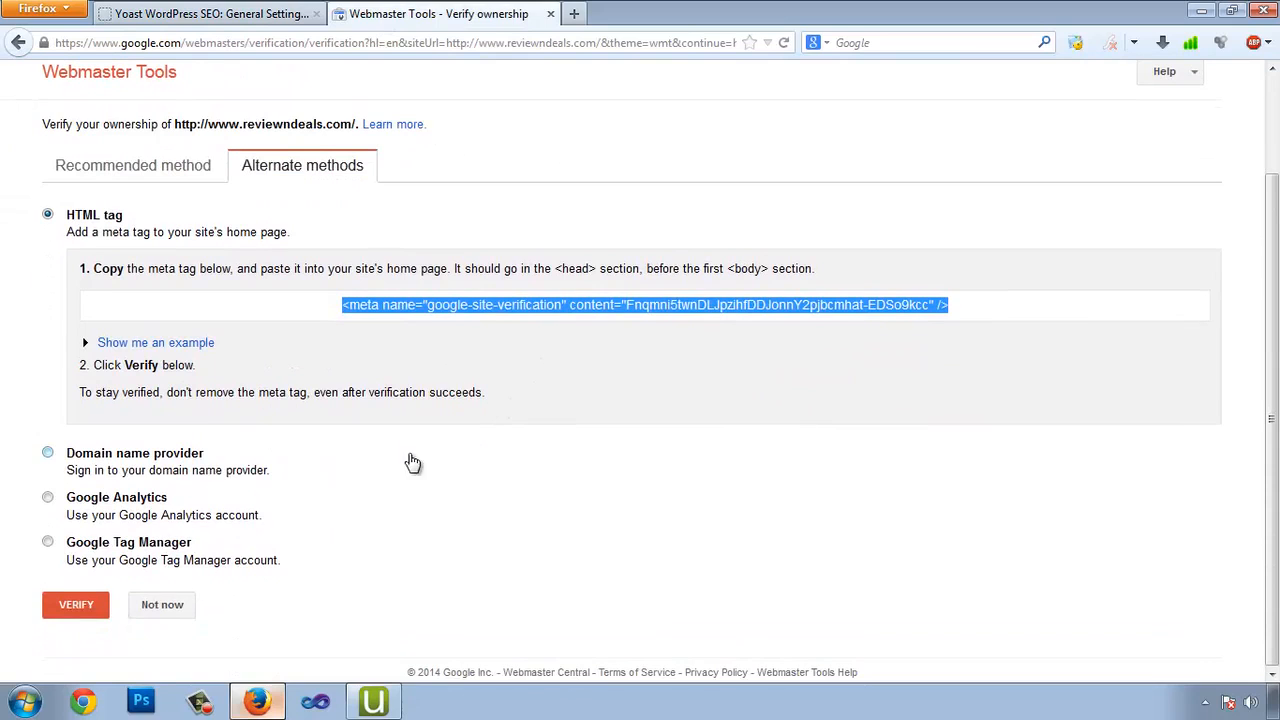
pyautogui.click(73, 606)
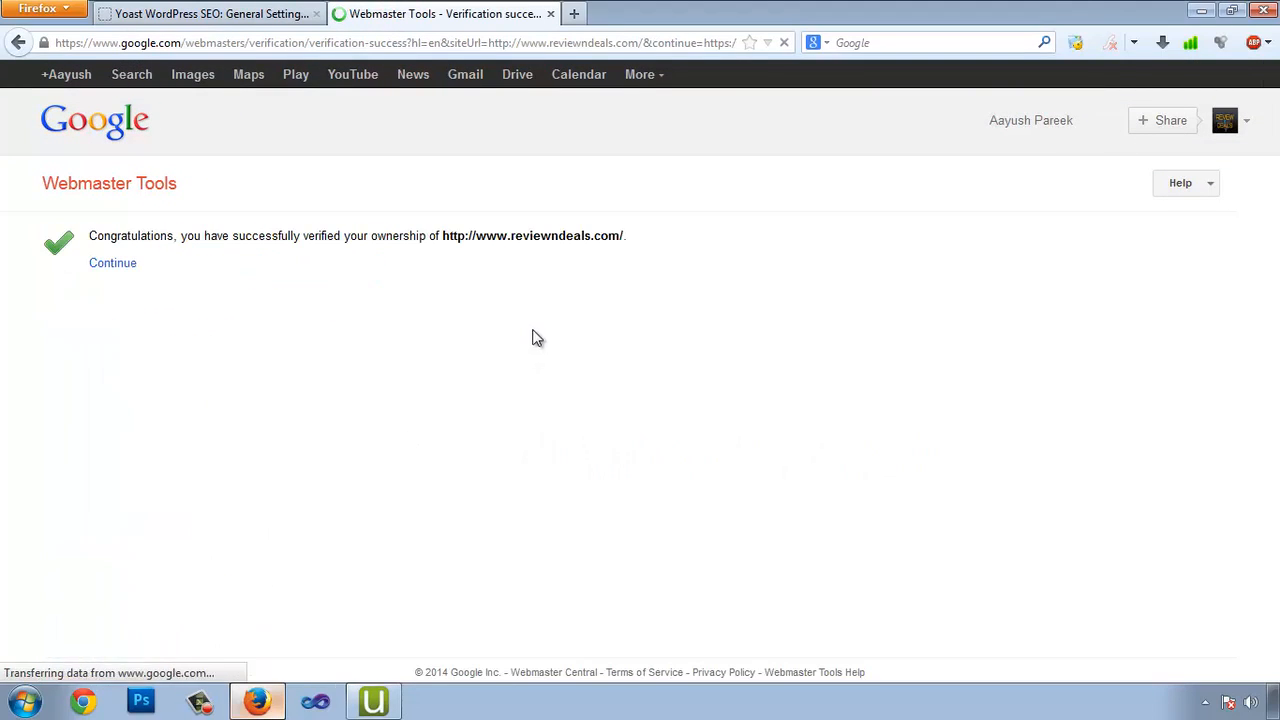
pyautogui.moveTo(128, 235); pyautogui.dragTo(207, 241)
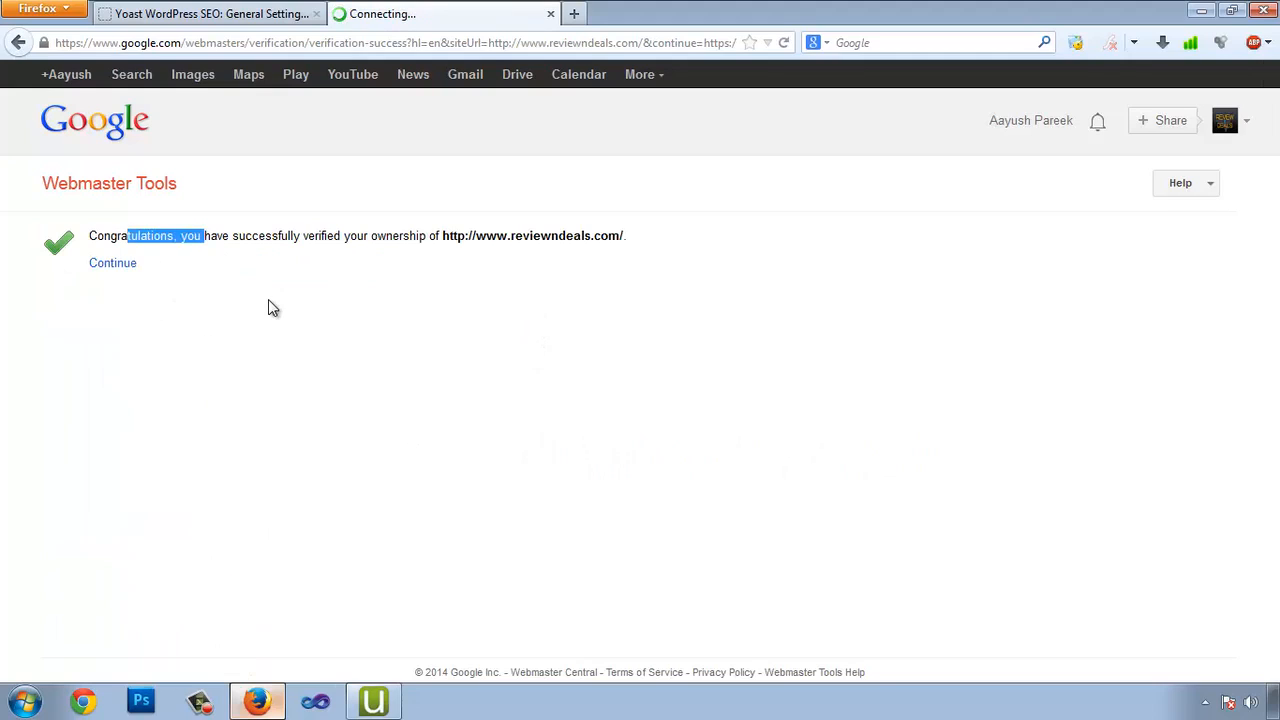
pyautogui.click(268, 299)
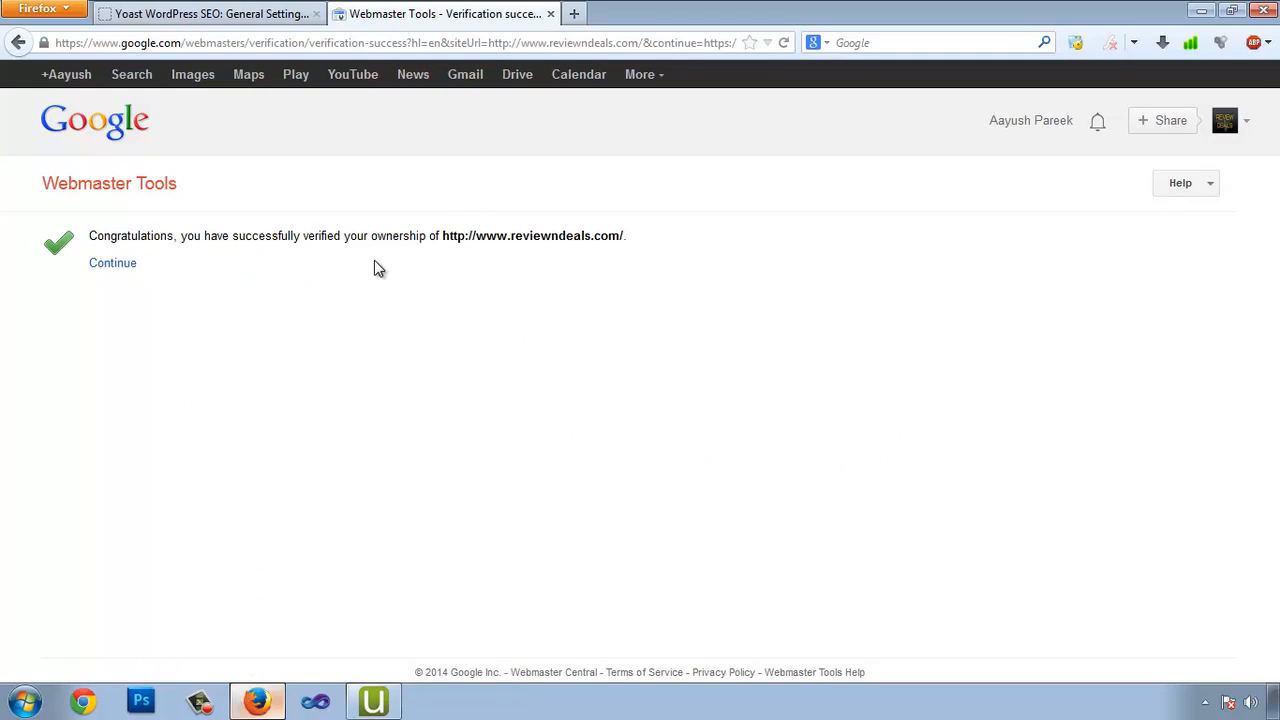
pyautogui.moveTo(449, 236); pyautogui.dragTo(558, 238)
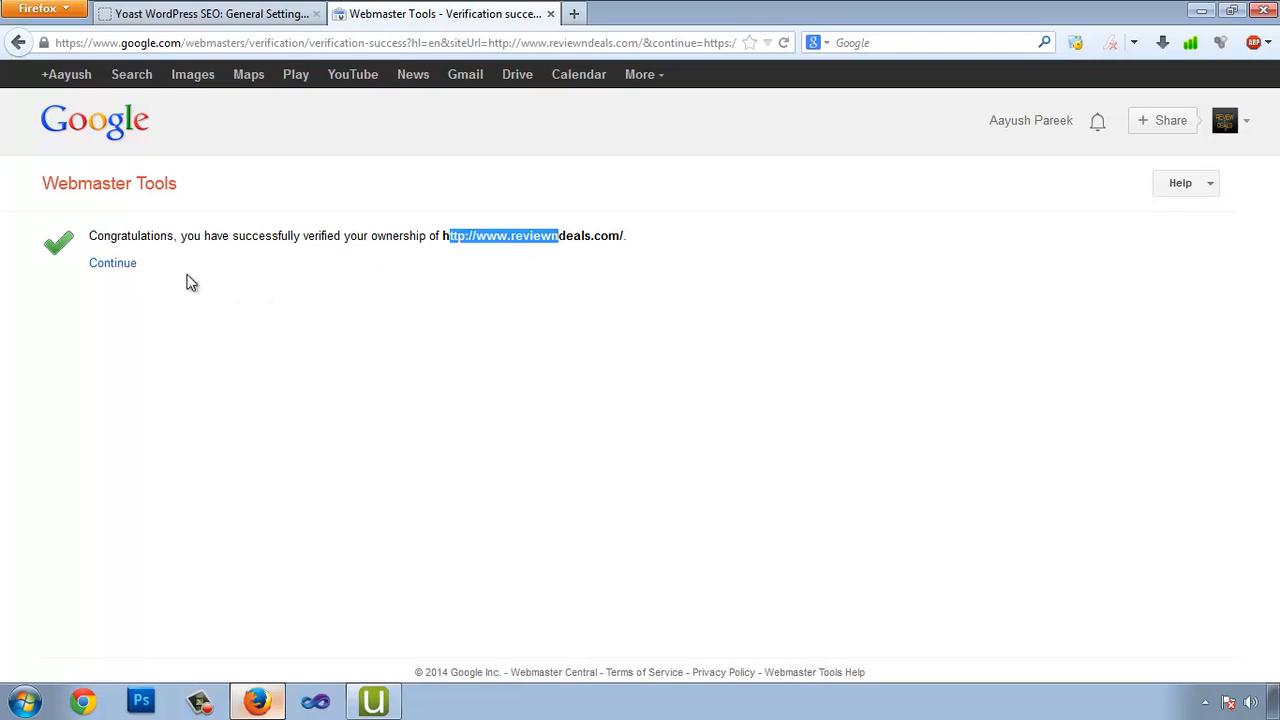
pyautogui.click(113, 264)
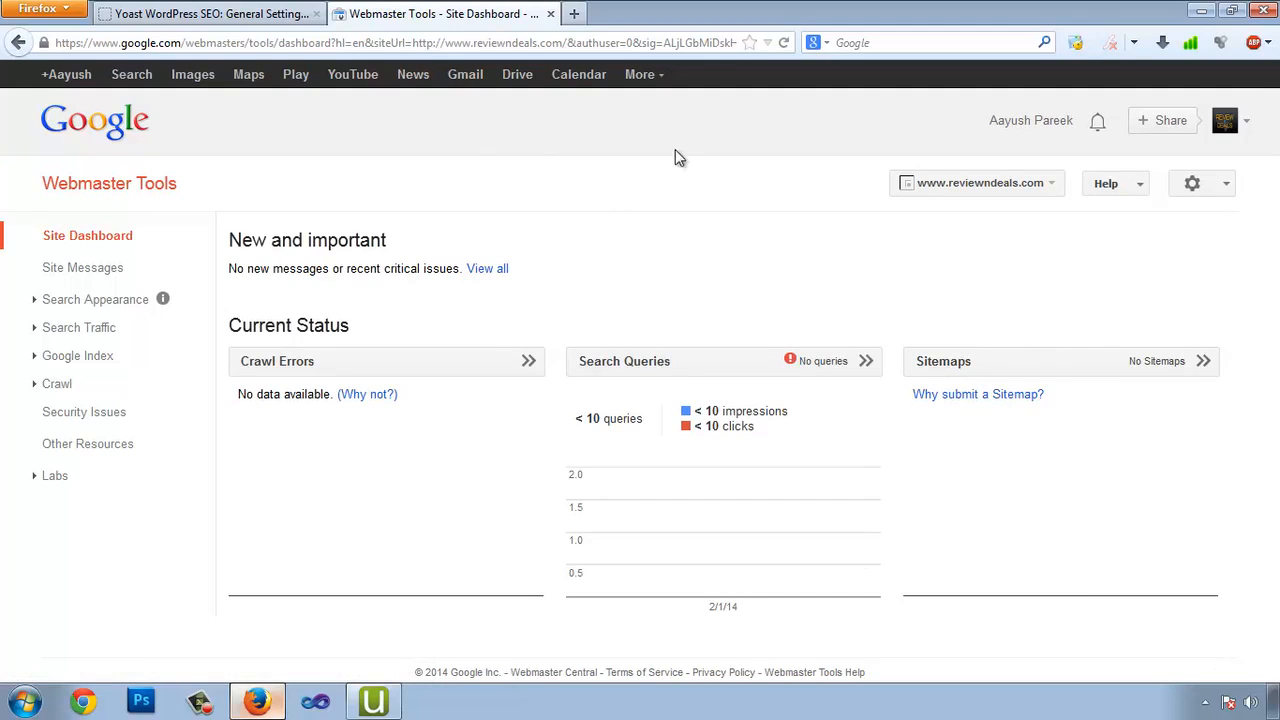
pyautogui.click(285, 14)
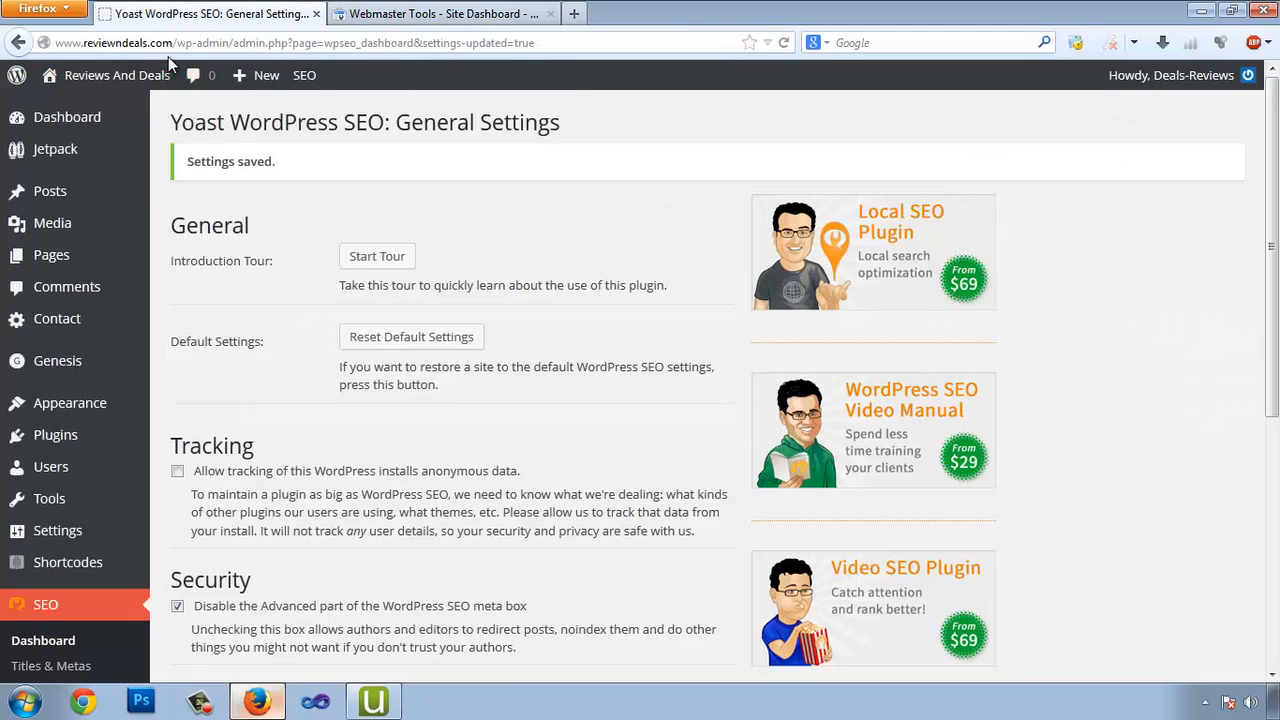
pyautogui.moveTo(176, 43); pyautogui.dragTo(16, 45)
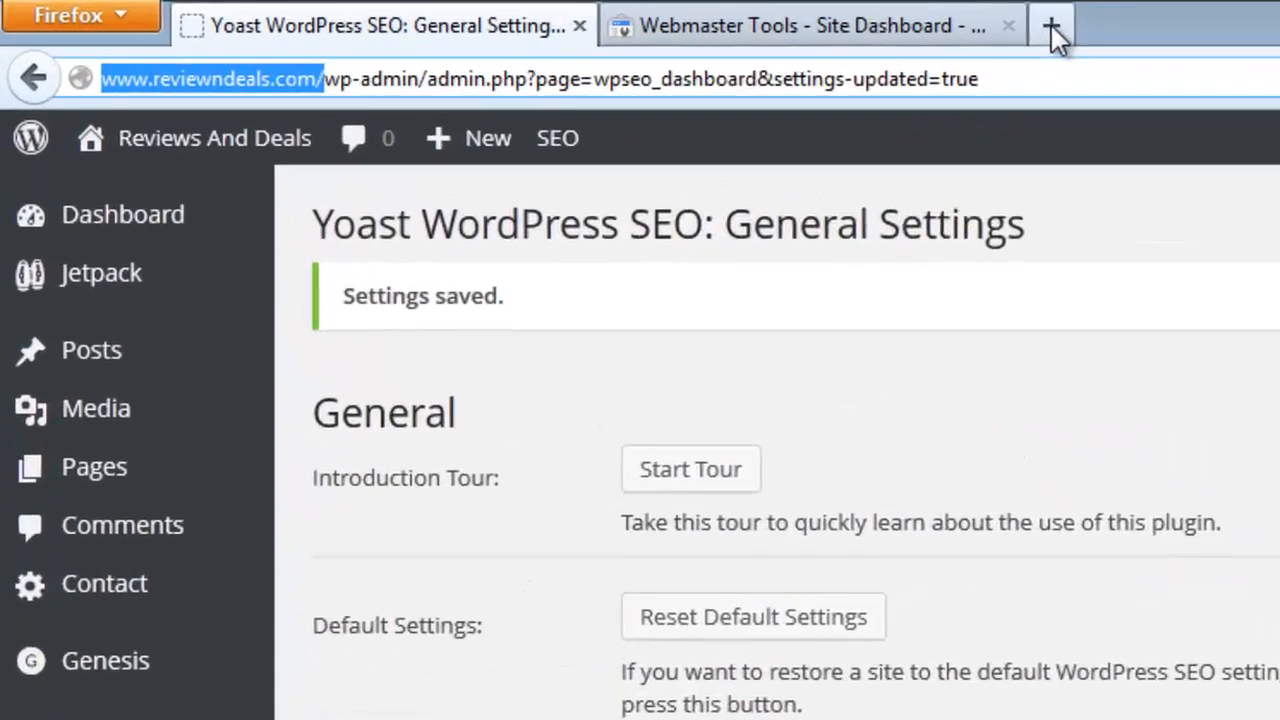
pyautogui.click(574, 13)
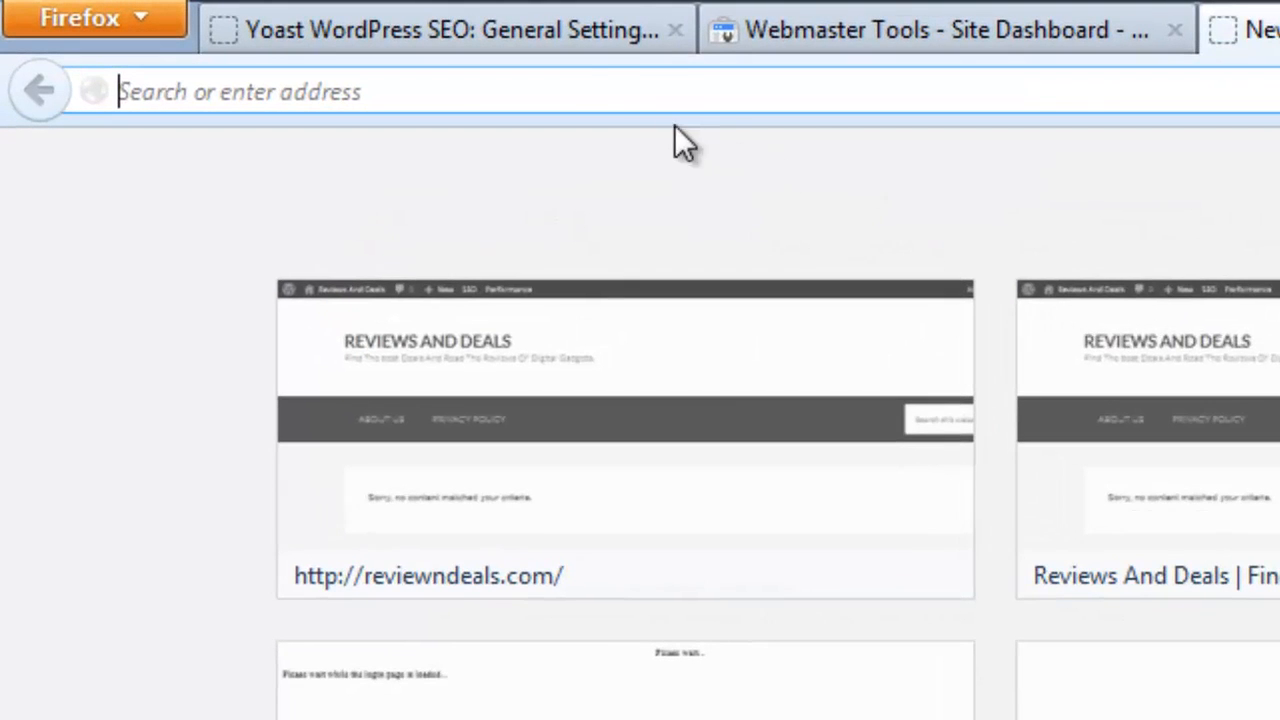
pyautogui.hotkey('ctrl', 'v')
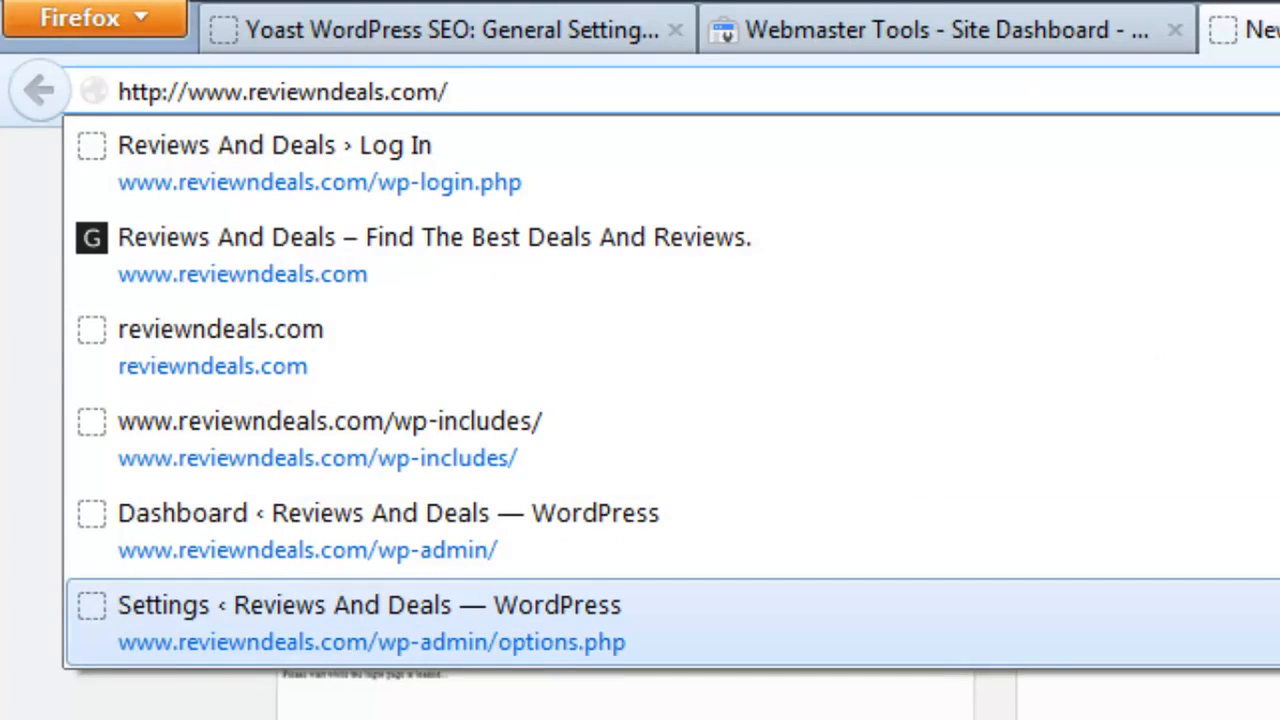
pyautogui.write('sitemap')
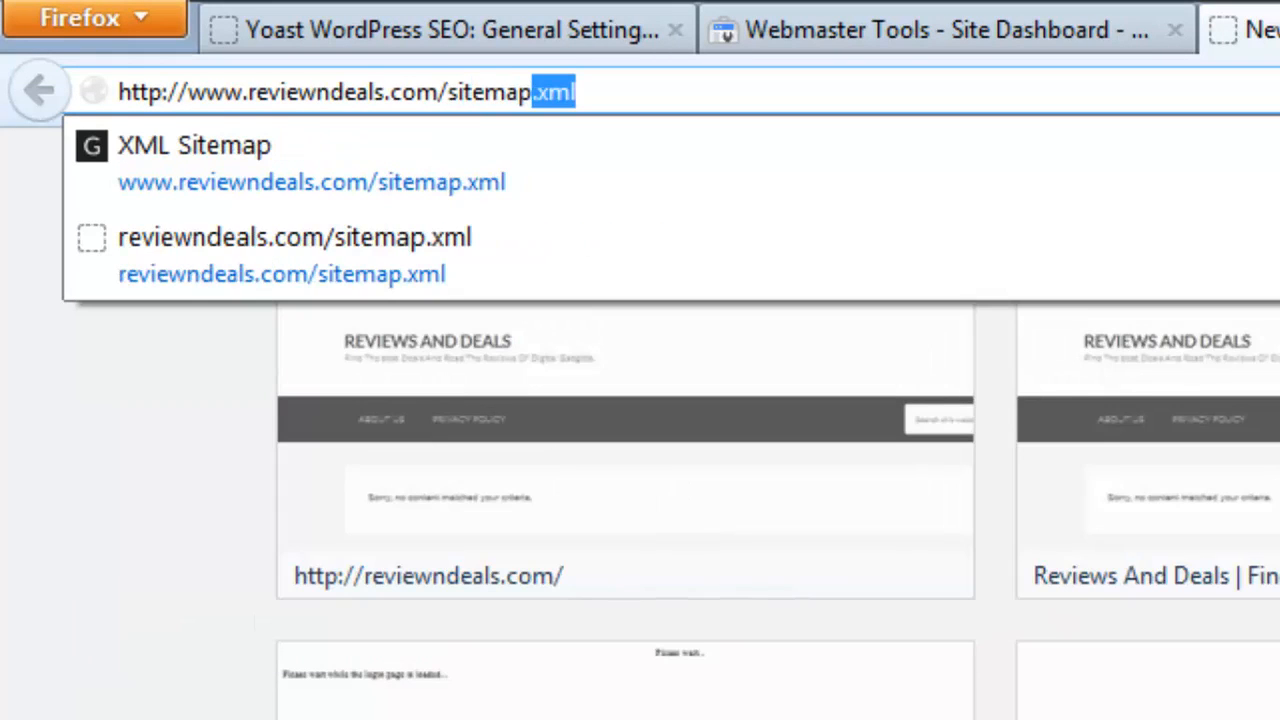
pyautogui.write('.xml')
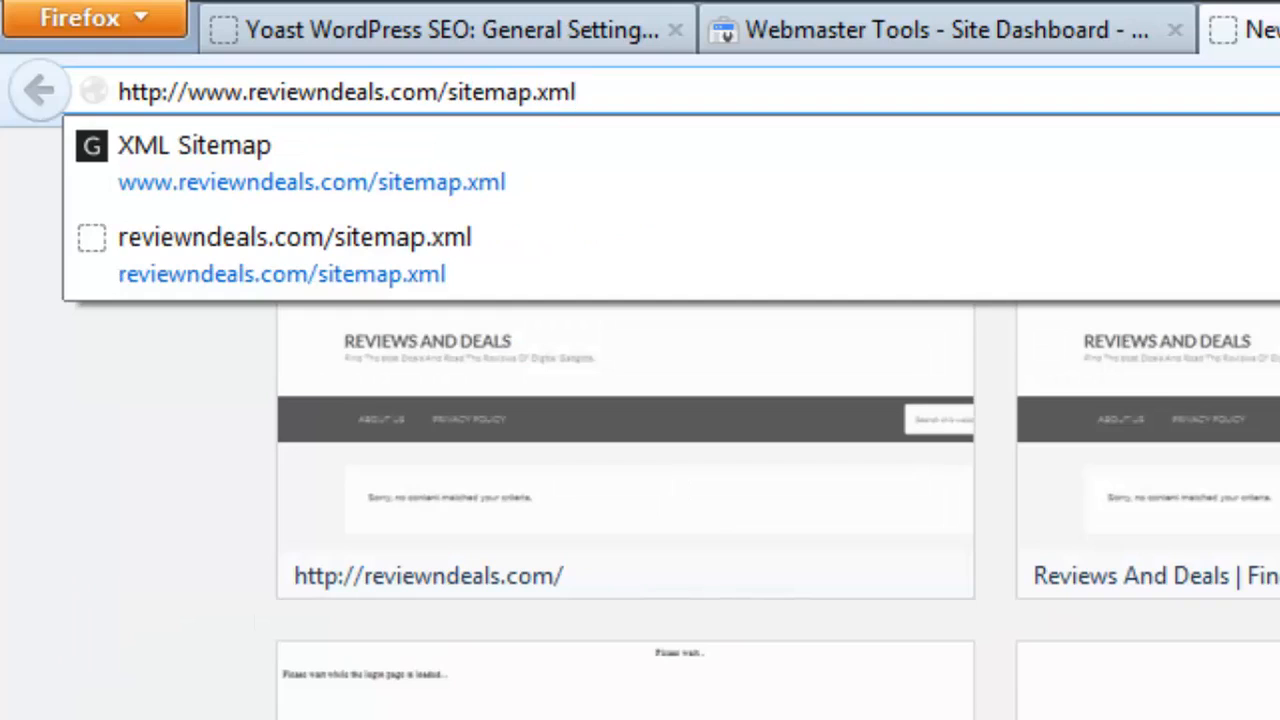
pyautogui.press('Return')
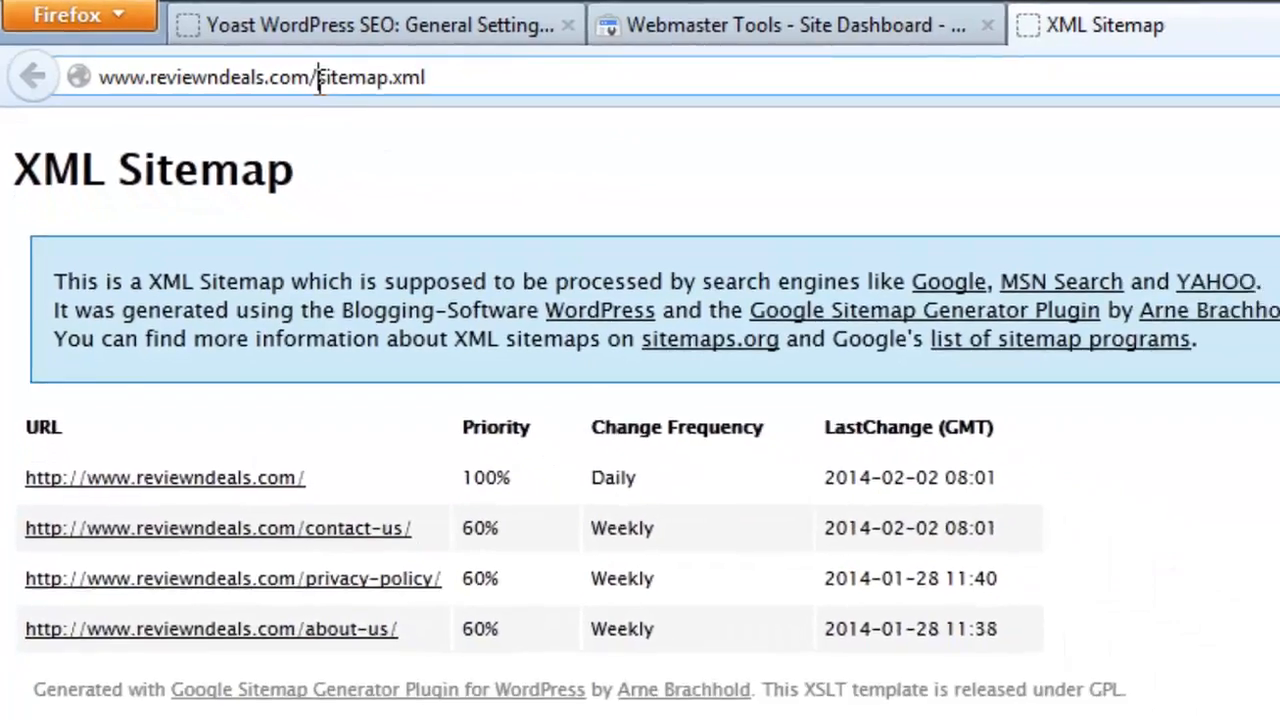
# Copy "sitemap.xml" from the sitemap page's address and return to the Webmaster Tools site dashboard
pyautogui.moveTo(377, 92); pyautogui.dragTo(527, 92)
pyautogui.hotkey('ctrl', 'c')
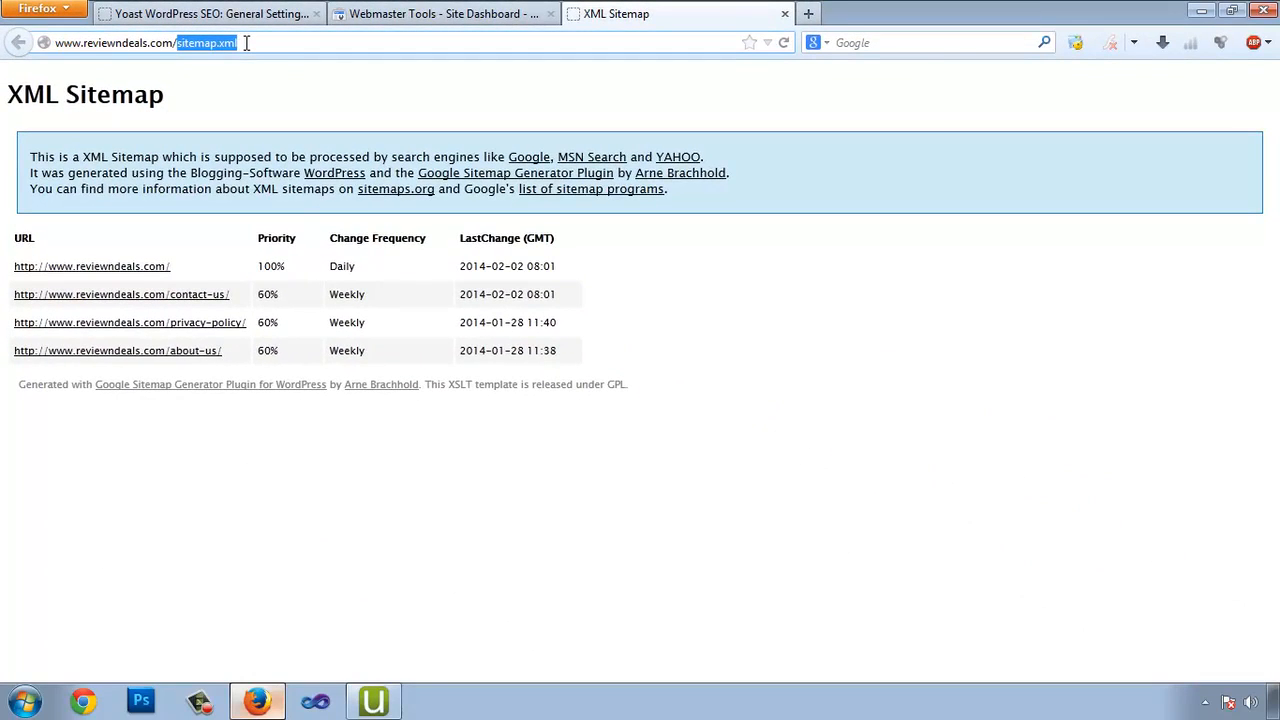
pyautogui.click(440, 16)
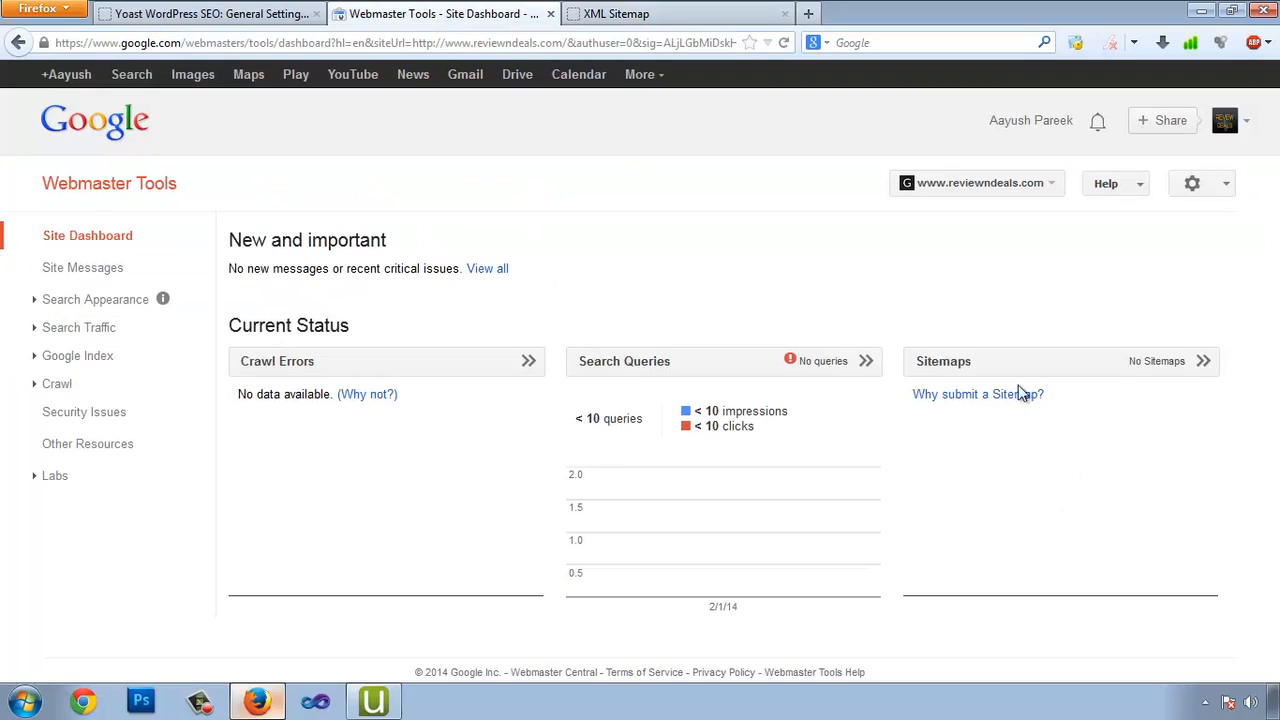
pyautogui.click(1123, 372)
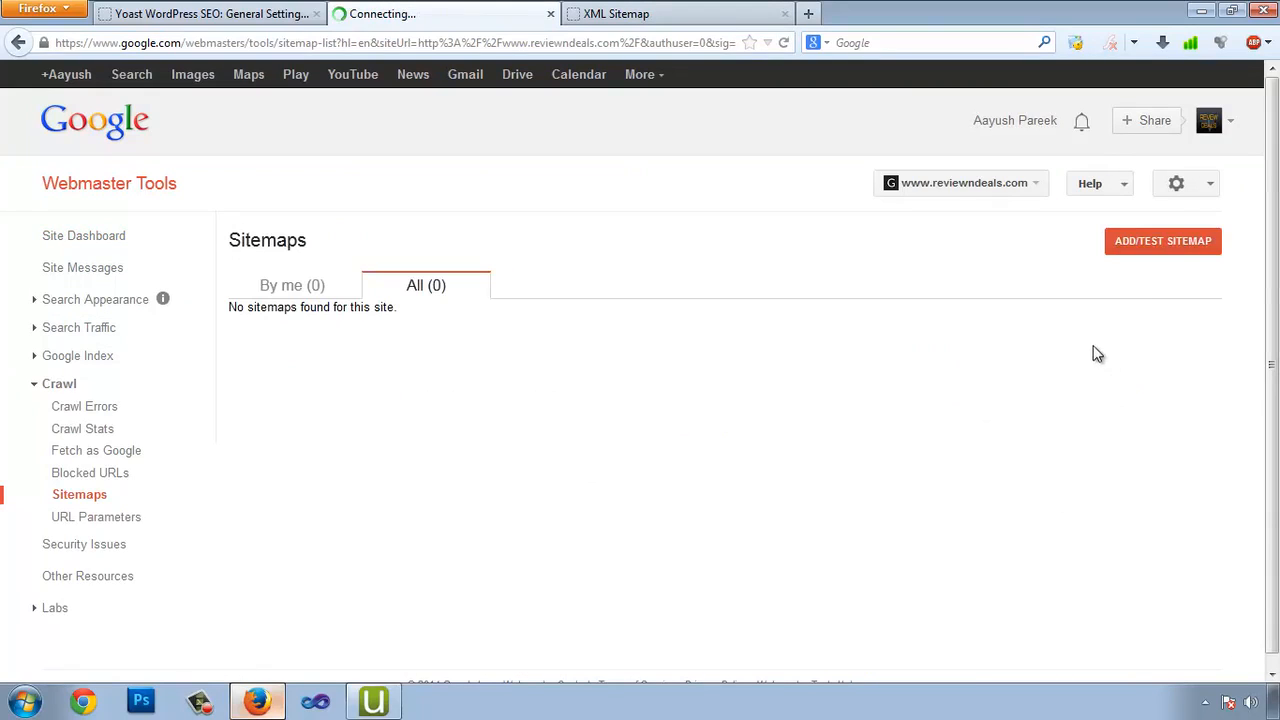
pyautogui.click(1133, 250)
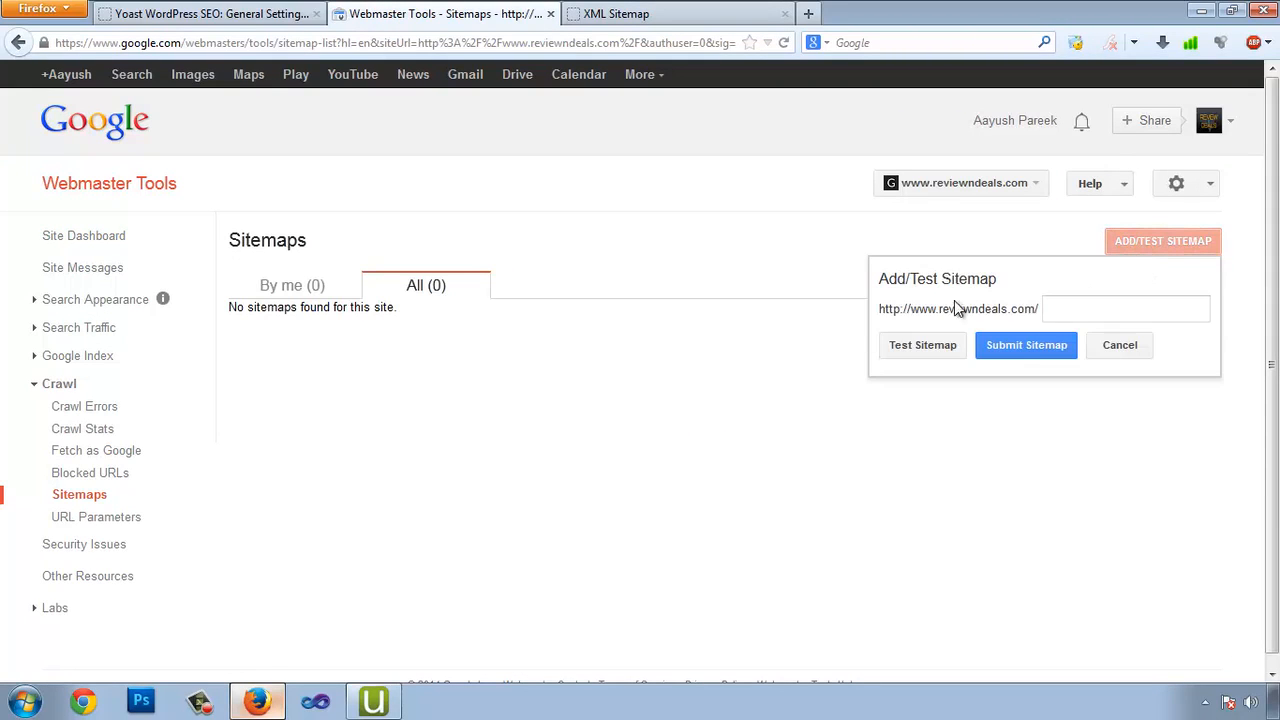
pyautogui.moveTo(883, 311); pyautogui.dragTo(998, 311)
pyautogui.click(1094, 308)
pyautogui.hotkey('ctrl', 'v')
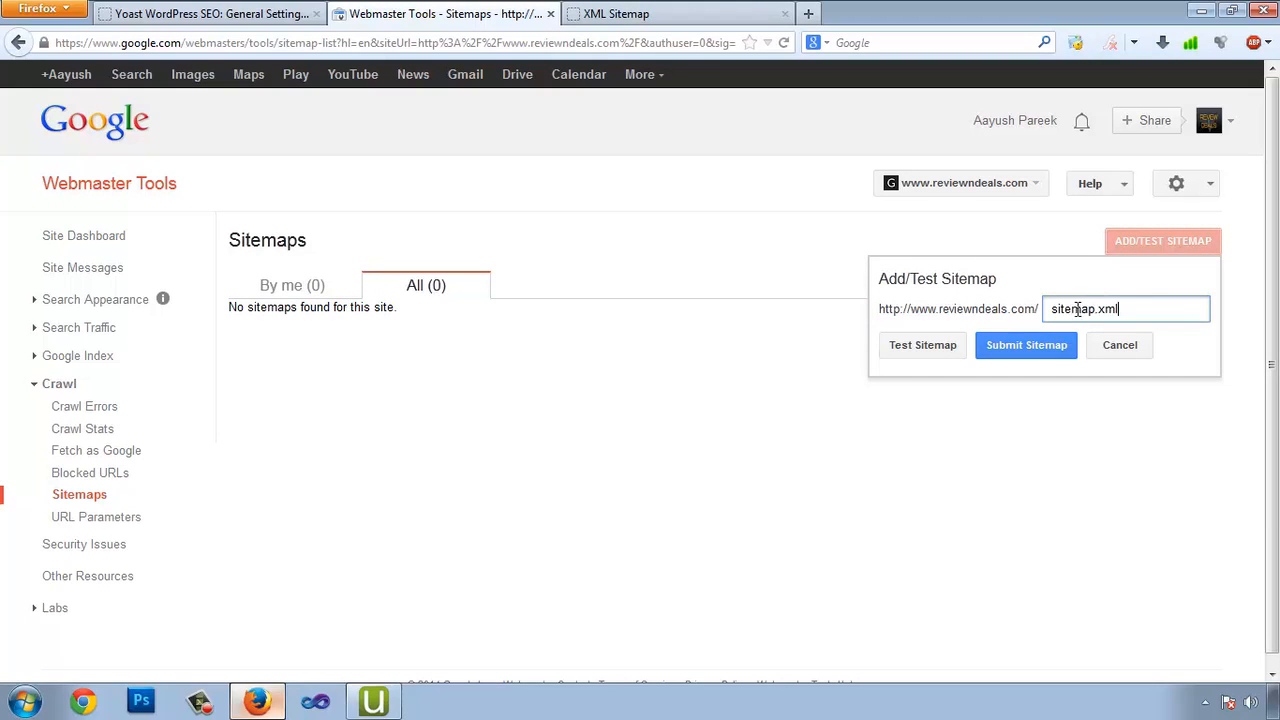
pyautogui.click(1044, 356)
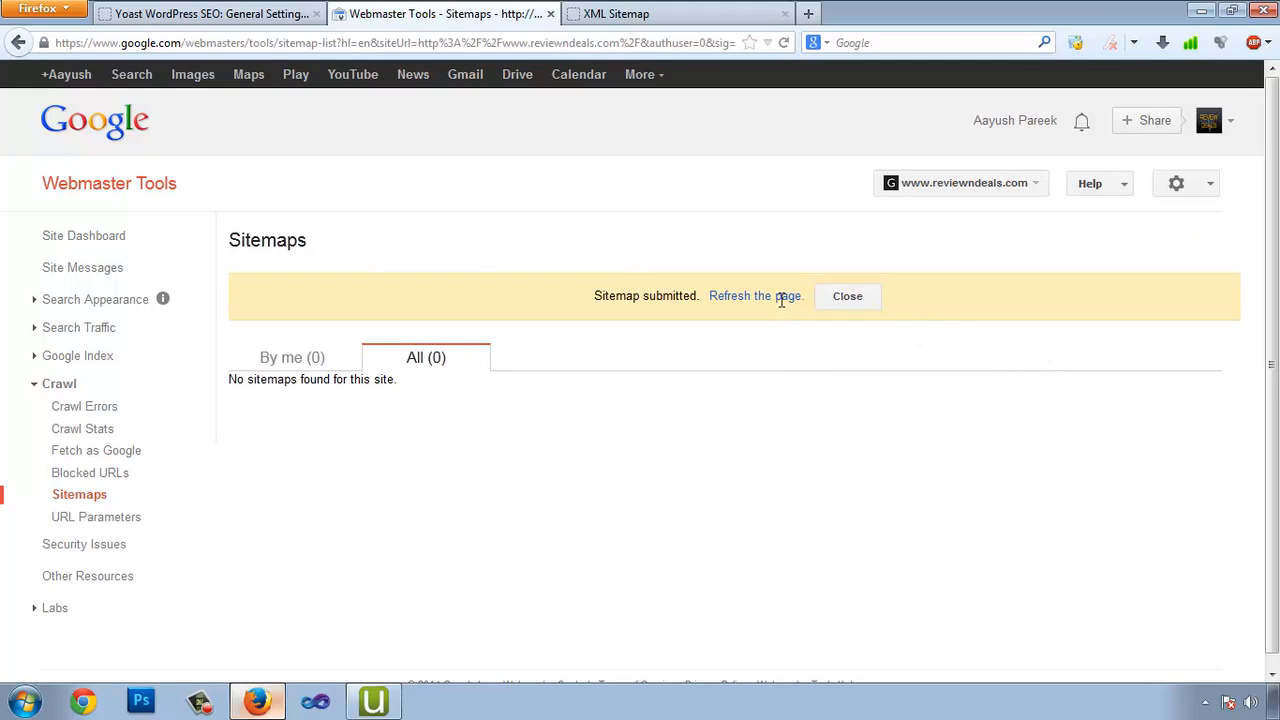
pyautogui.click(771, 297)
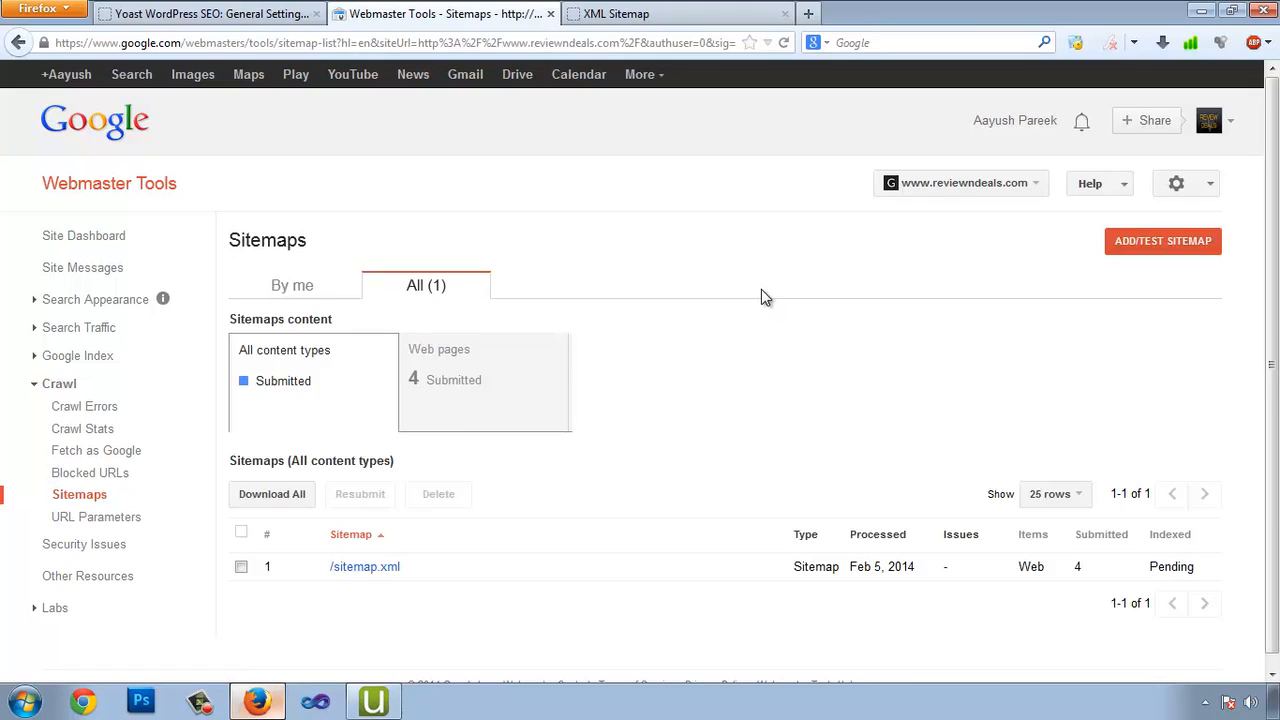
# Compare the submitted sitemap's web page count and indexing status with the URLs listed in the XML sitemap
pyautogui.scroll(-2, 751, 320)
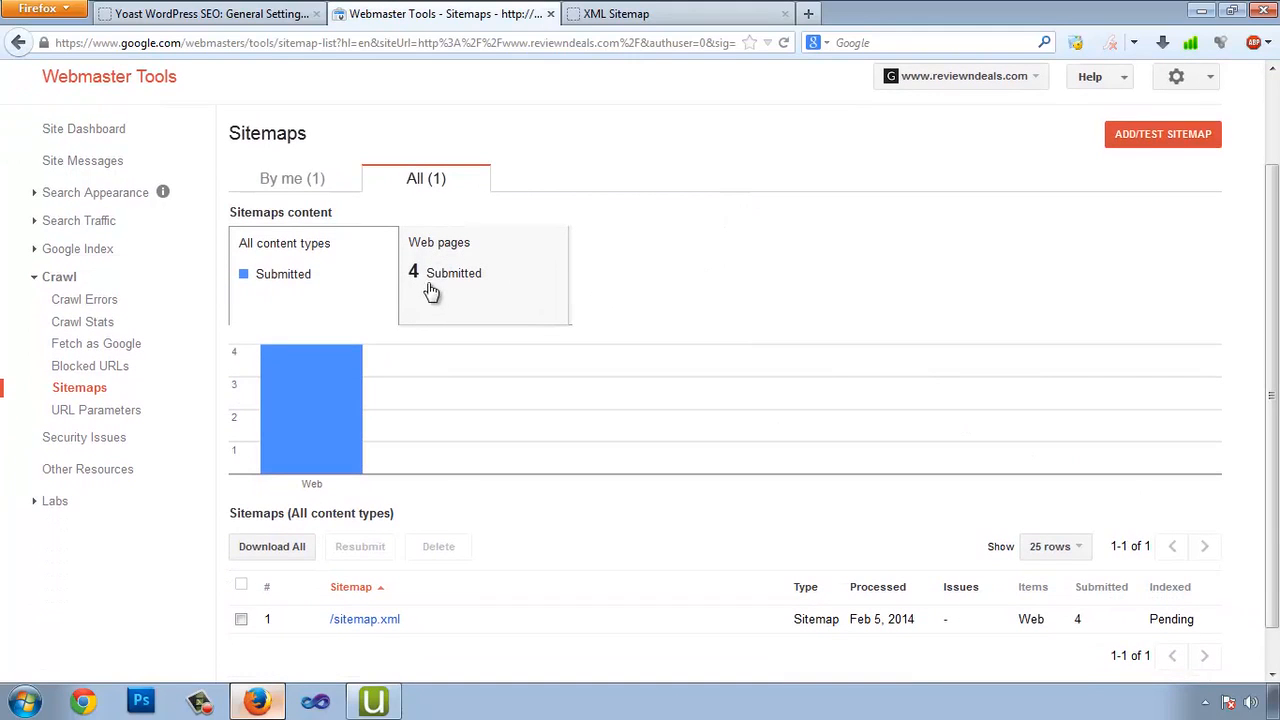
pyautogui.click(606, 13)
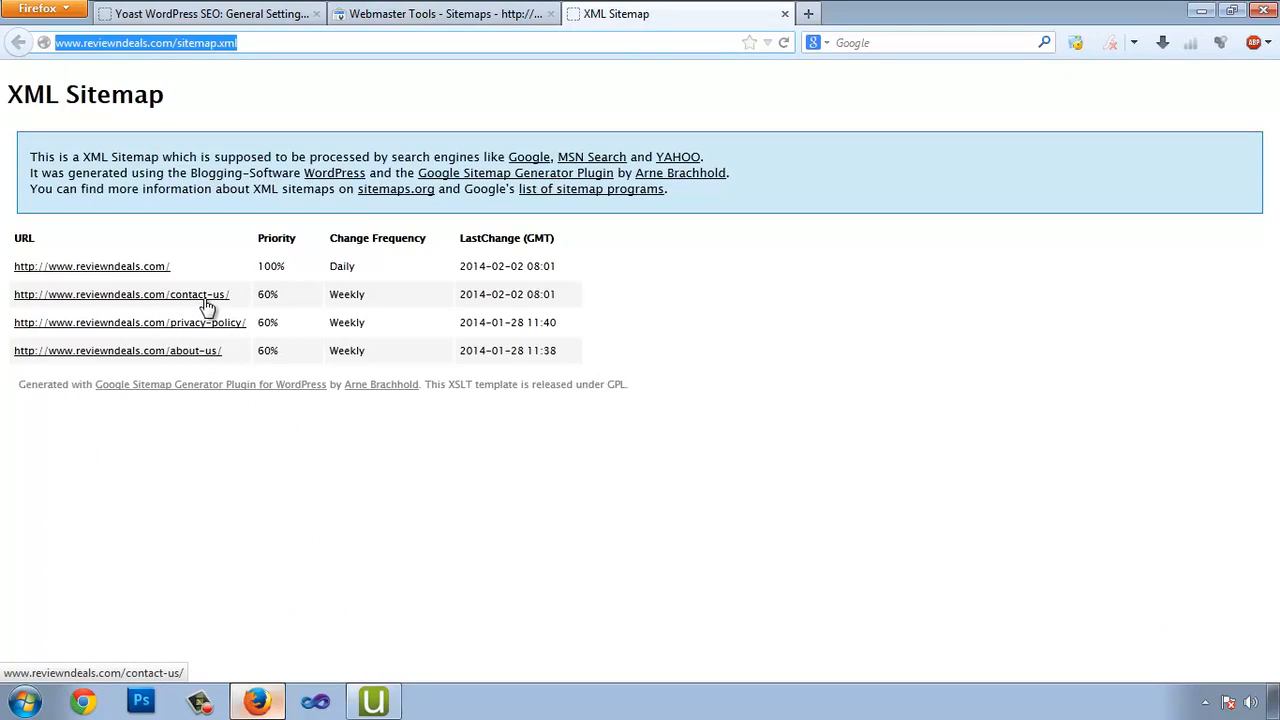
pyautogui.click(445, 14)
pyautogui.scroll(-1, 620, 400)
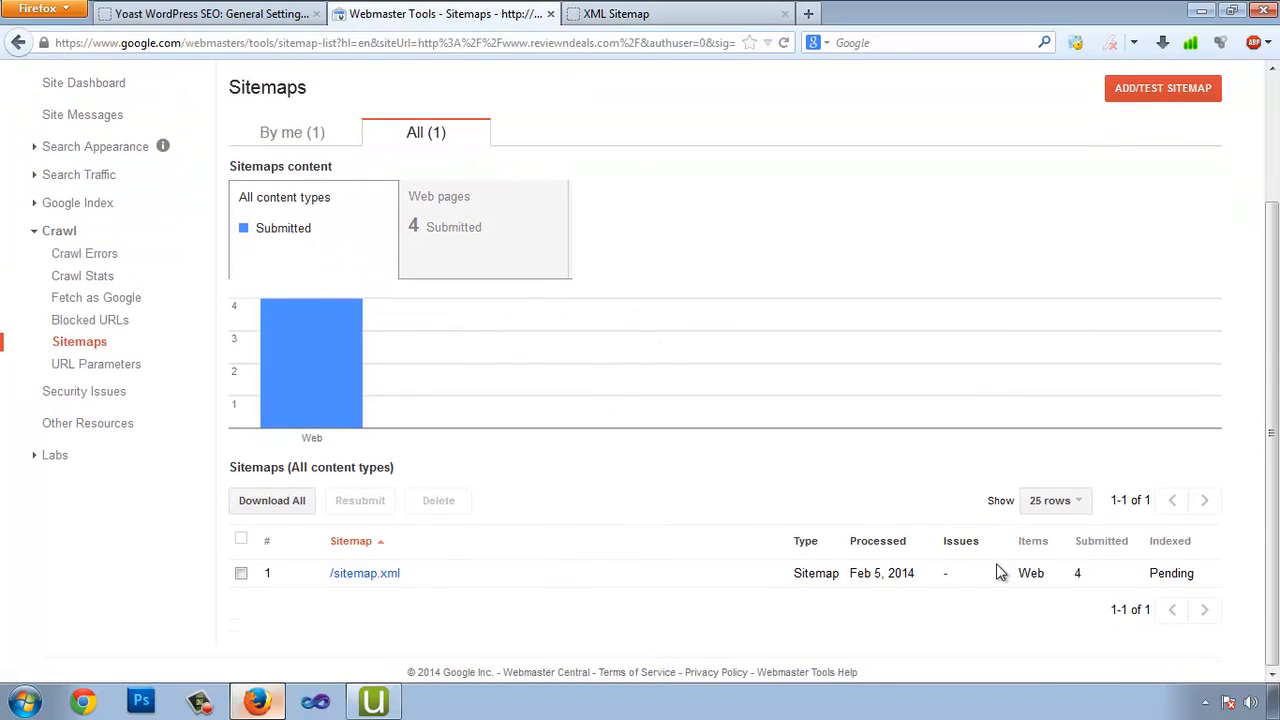
pyautogui.scroll(3, 803, 517)
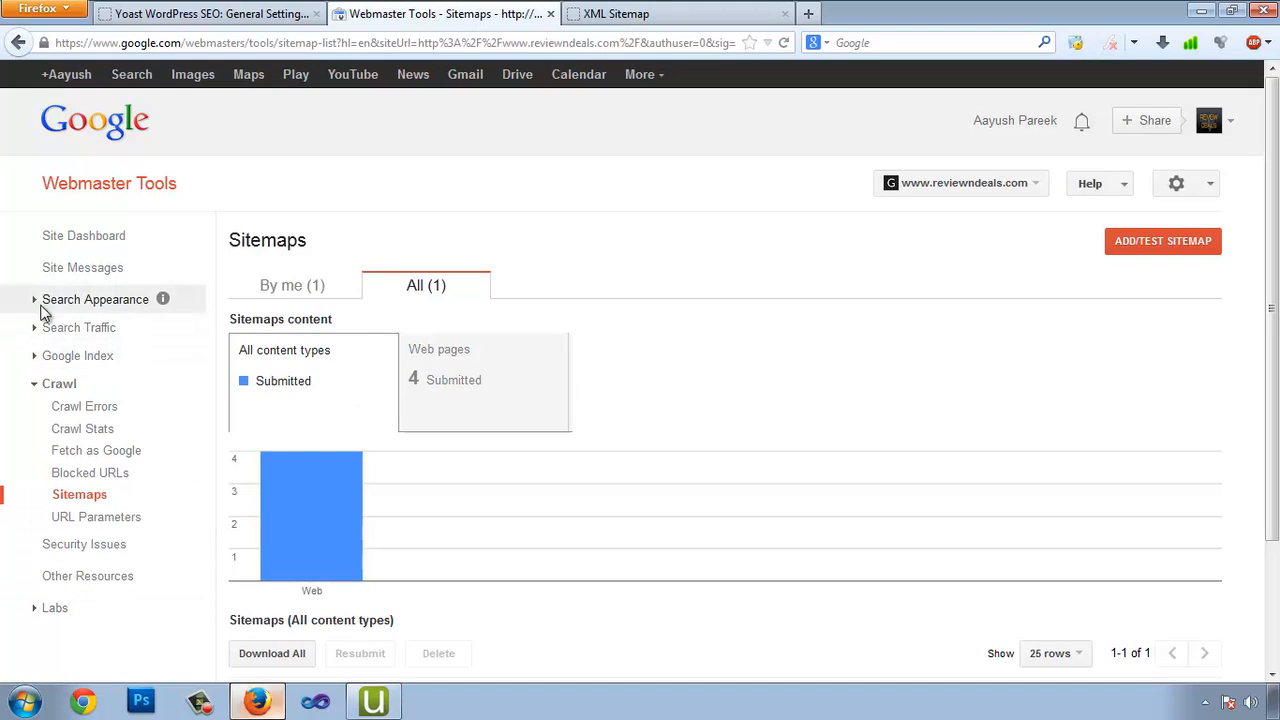
# Return to the site dashboard and check the Crawl Errors report
pyautogui.click(70, 243)
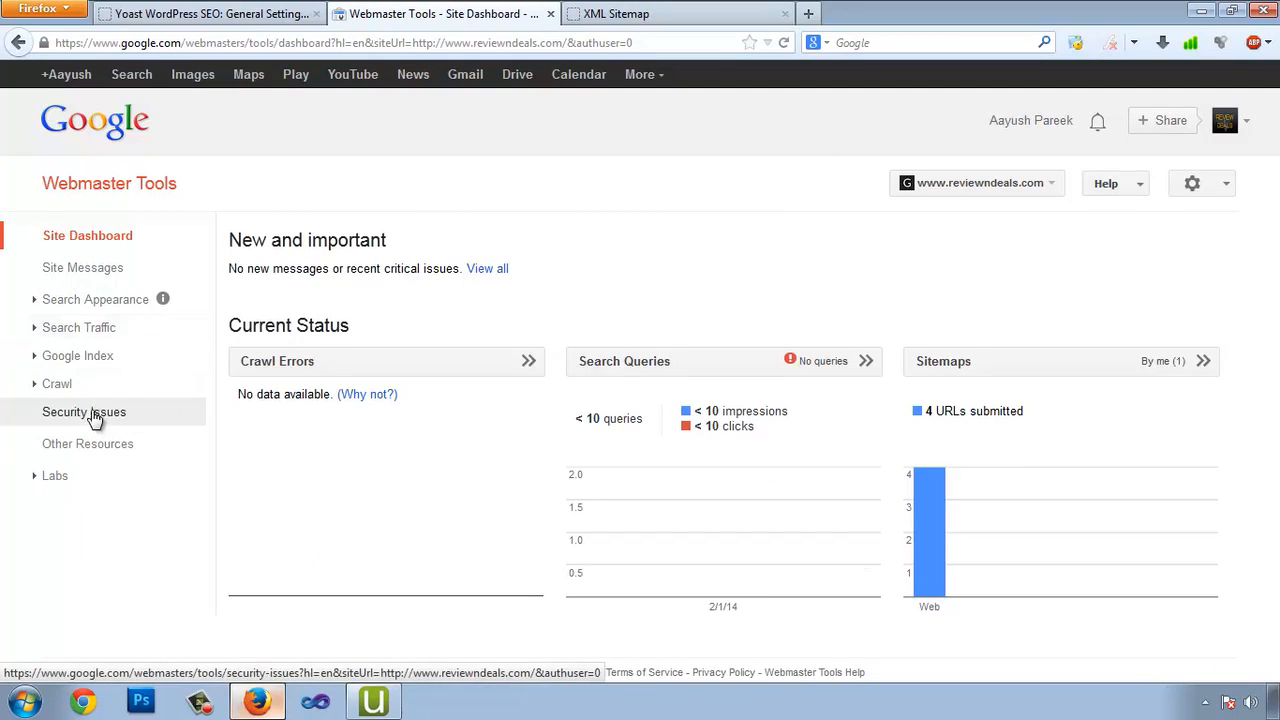
pyautogui.click(37, 388)
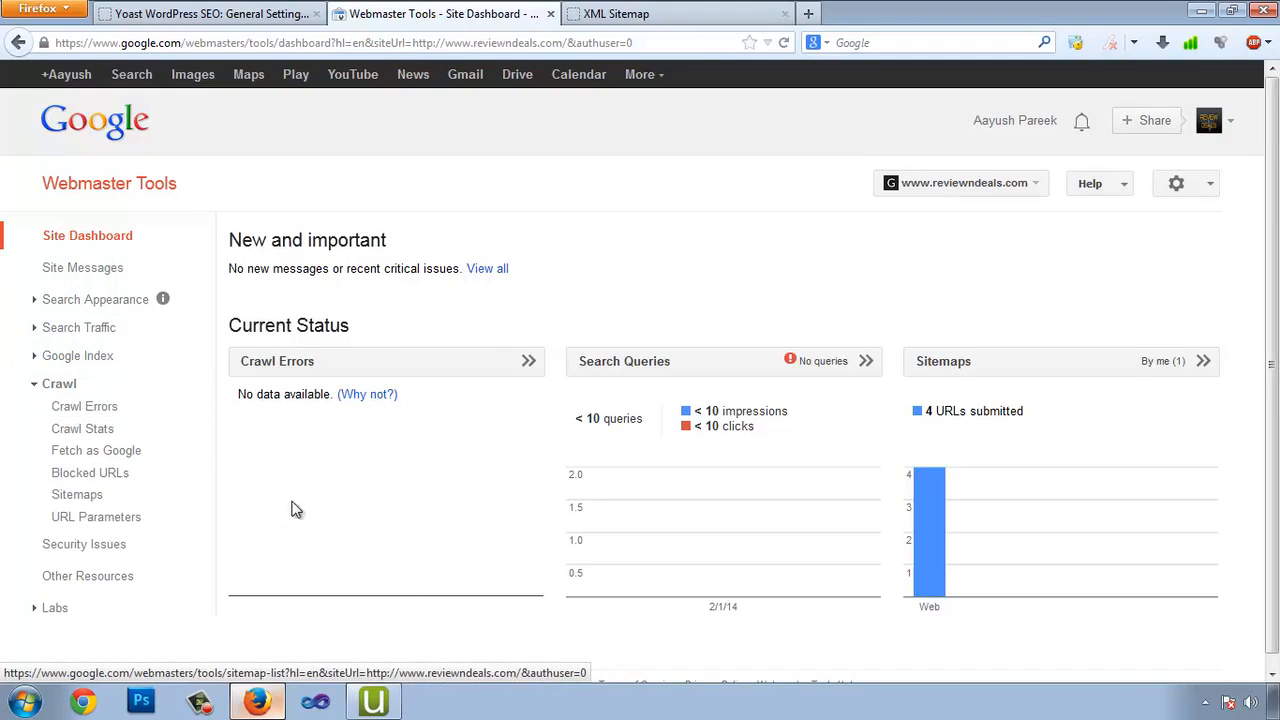
pyautogui.click(99, 409)
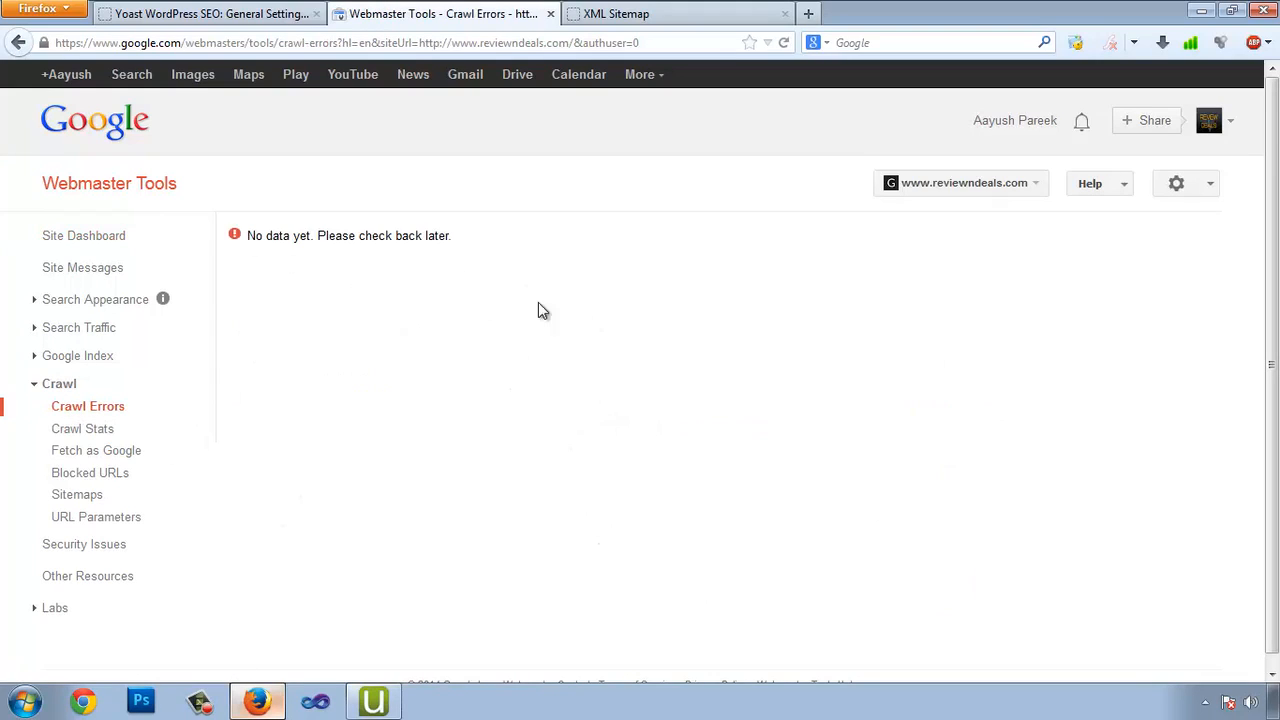
pyautogui.moveTo(290, 238); pyautogui.dragTo(355, 238)
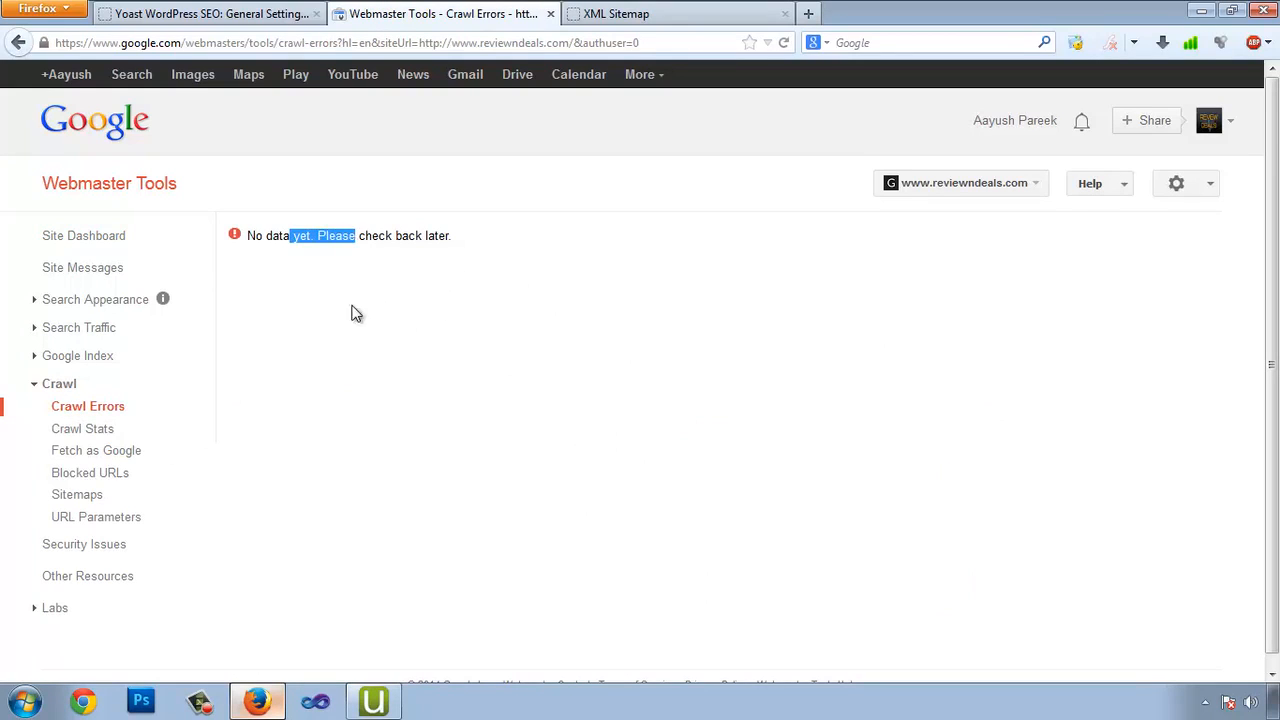
# Examine the Crawl Stats charts for pages crawled, kilobytes downloaded and page download time, and return to the Sitemaps report
pyautogui.click(80, 430)
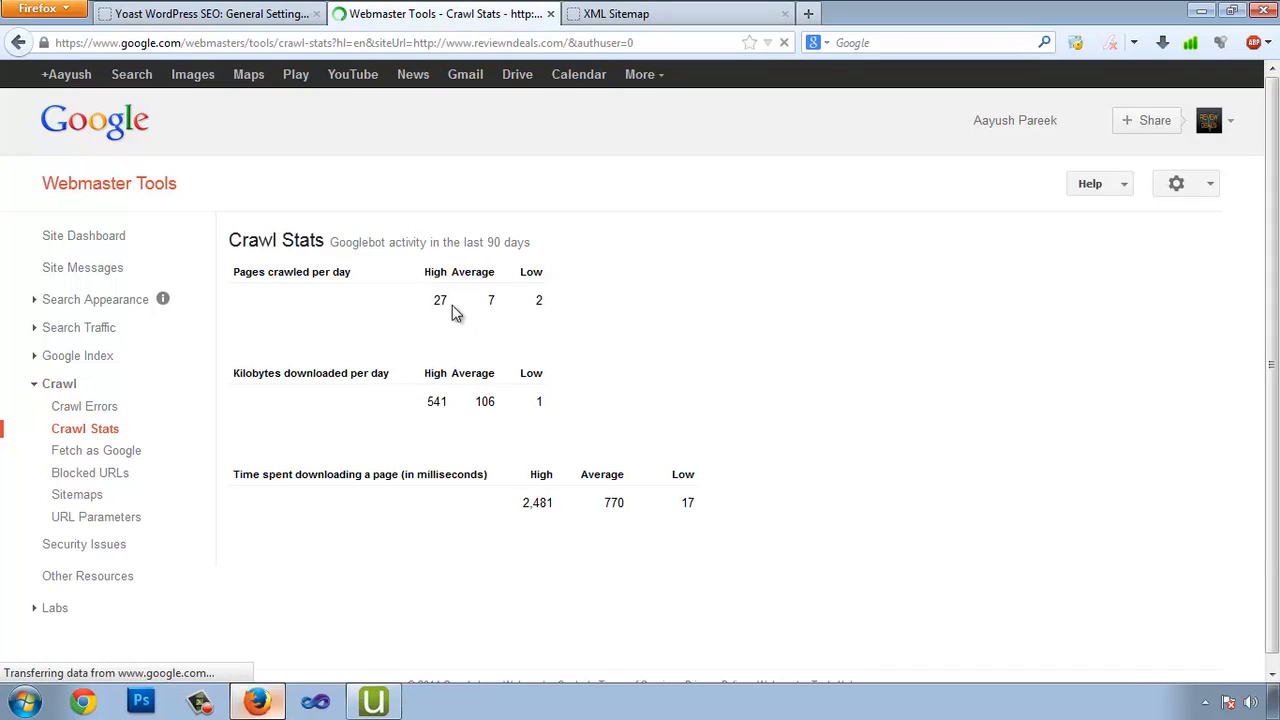
pyautogui.scroll(-2, 620, 535)
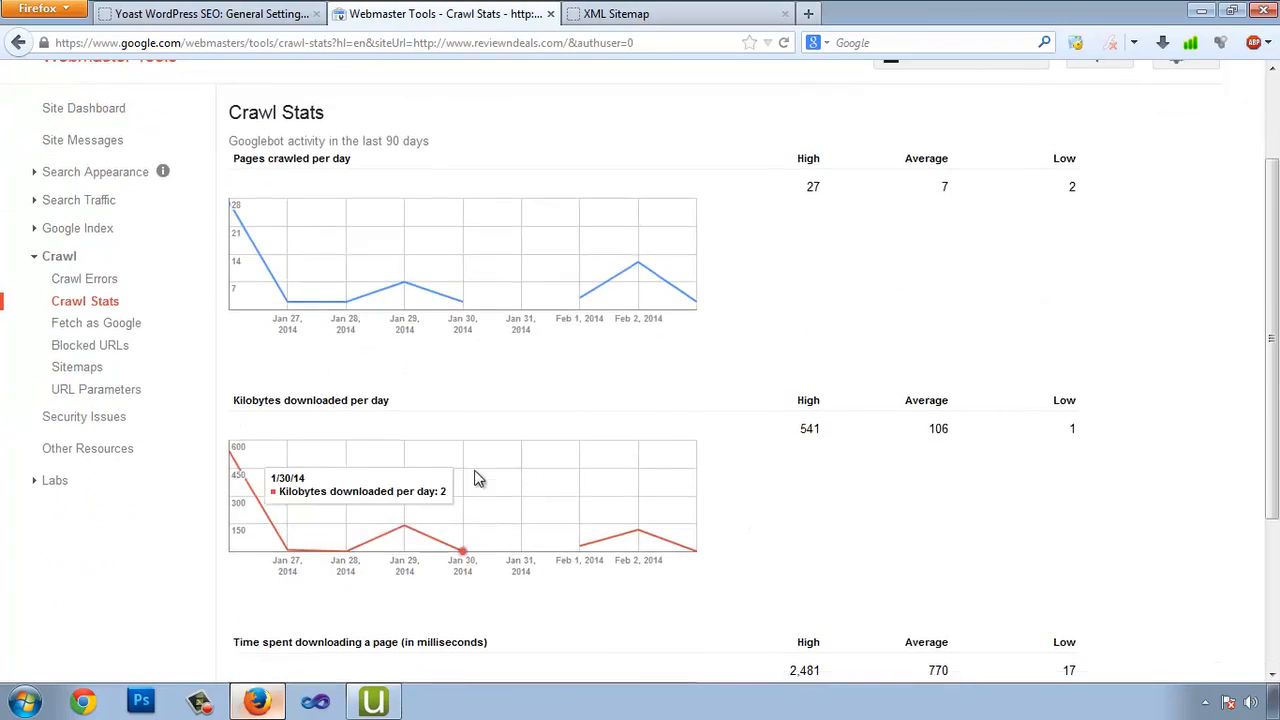
pyautogui.scroll(-3, 478, 480)
pyautogui.scroll(1, 688, 480)
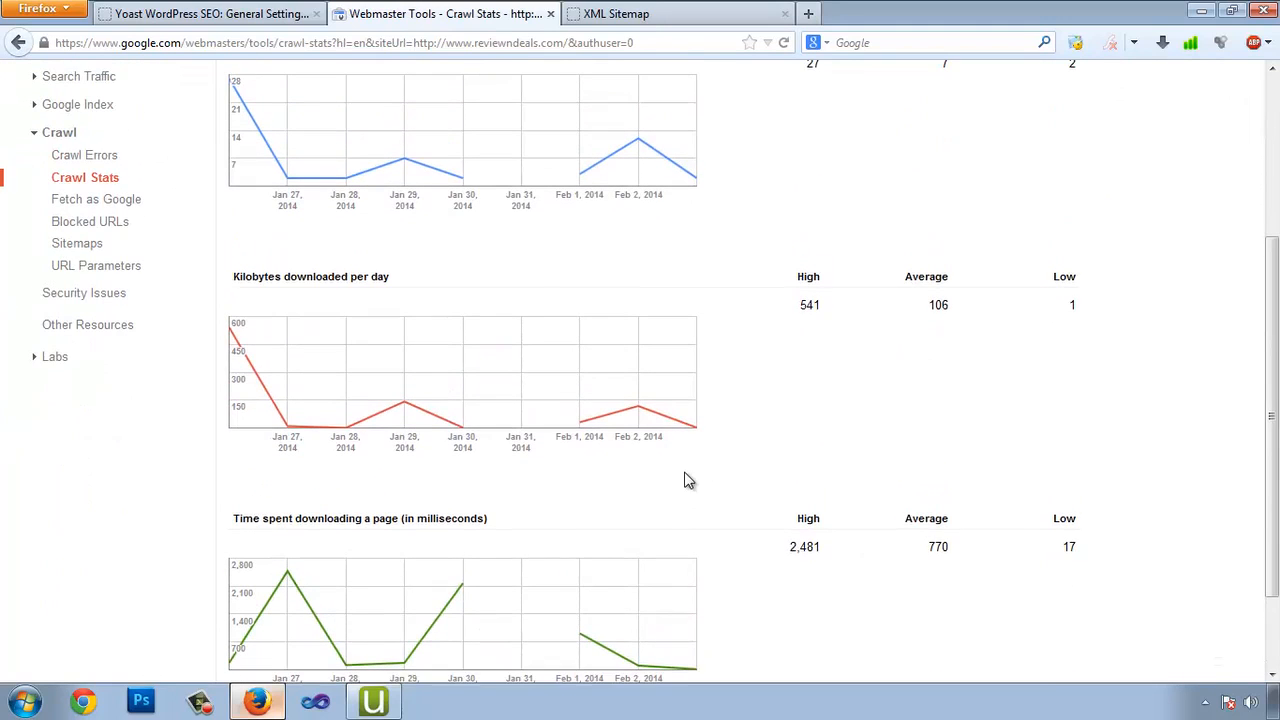
pyautogui.scroll(3, 450, 397)
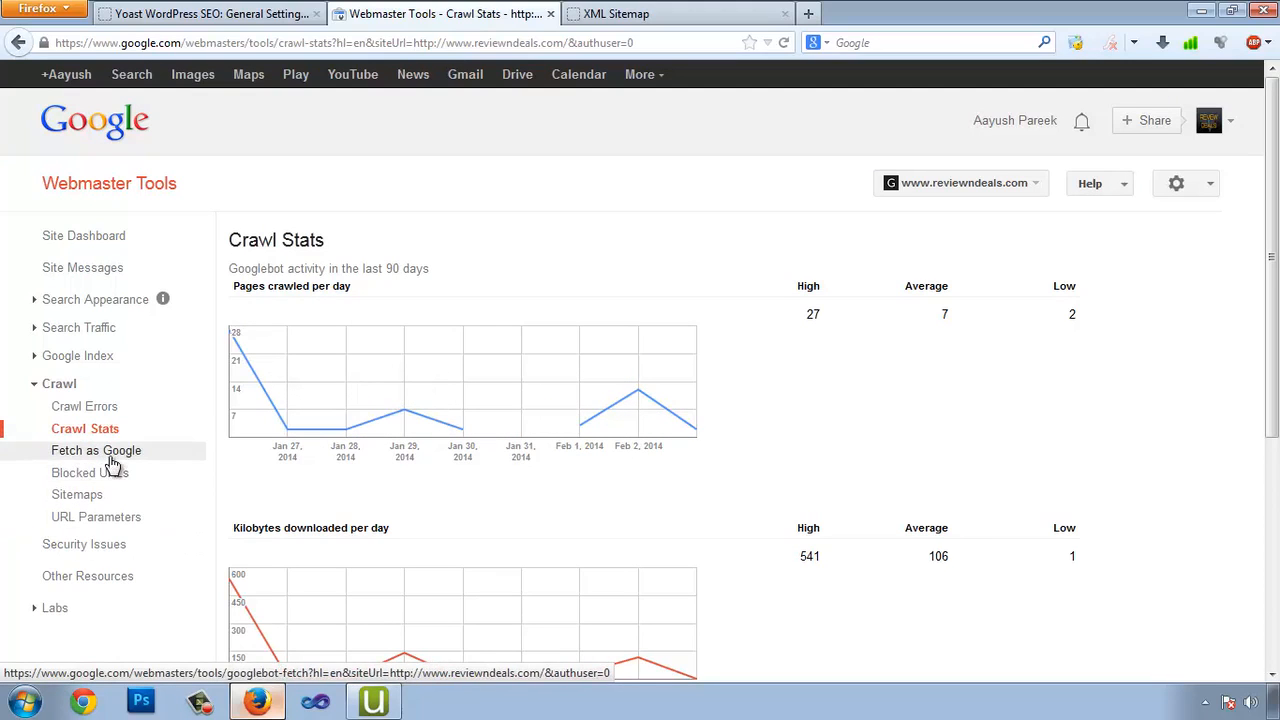
pyautogui.click(111, 528)
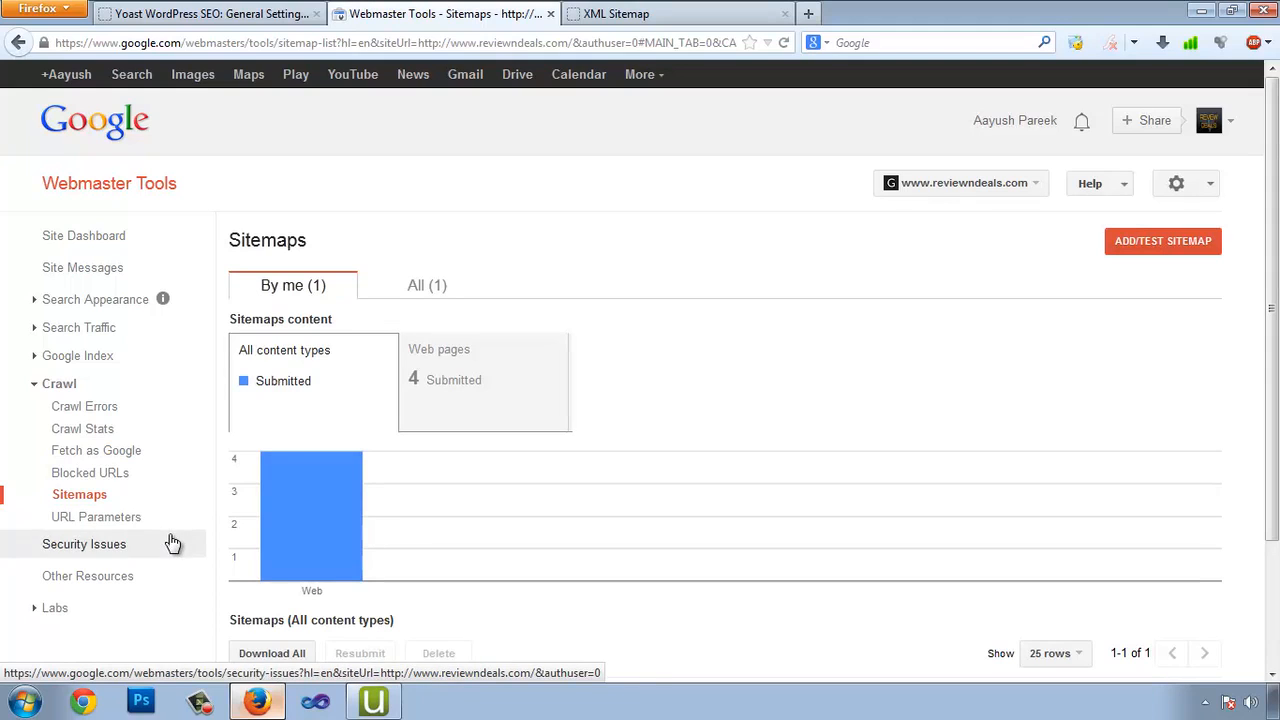
pyautogui.click(634, 14)
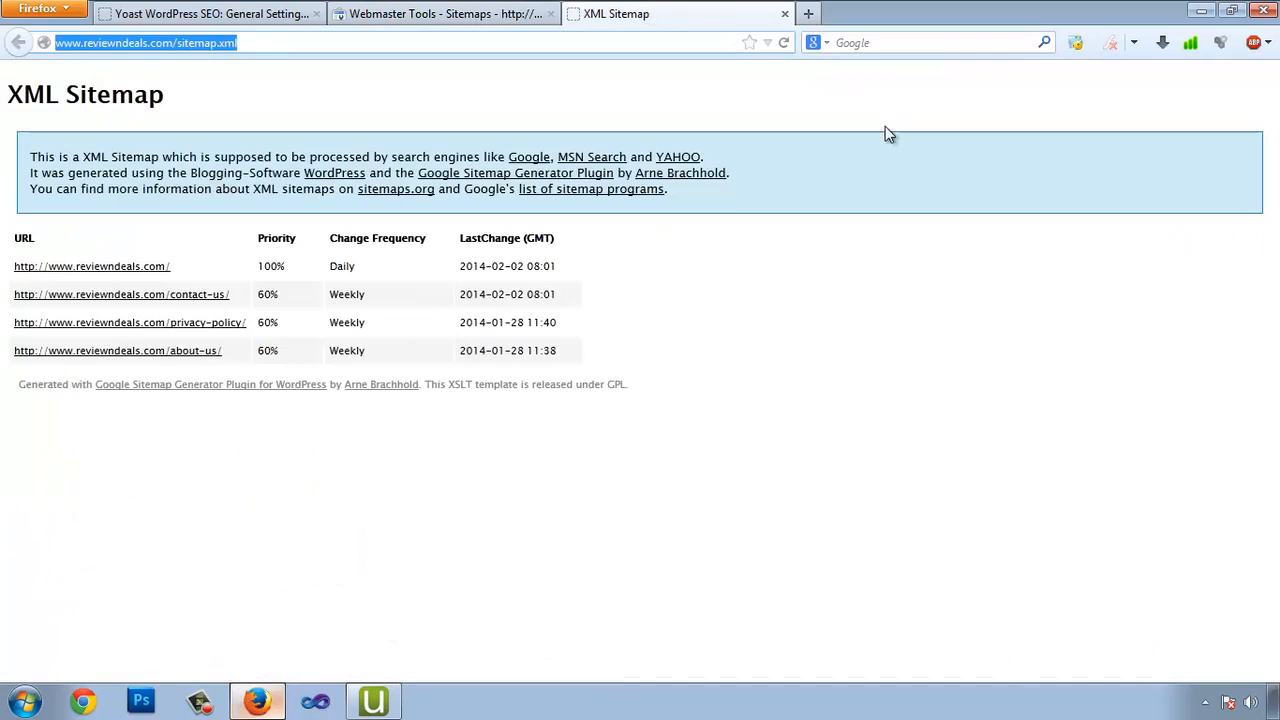
pyautogui.click(887, 43)
pyautogui.write('site')
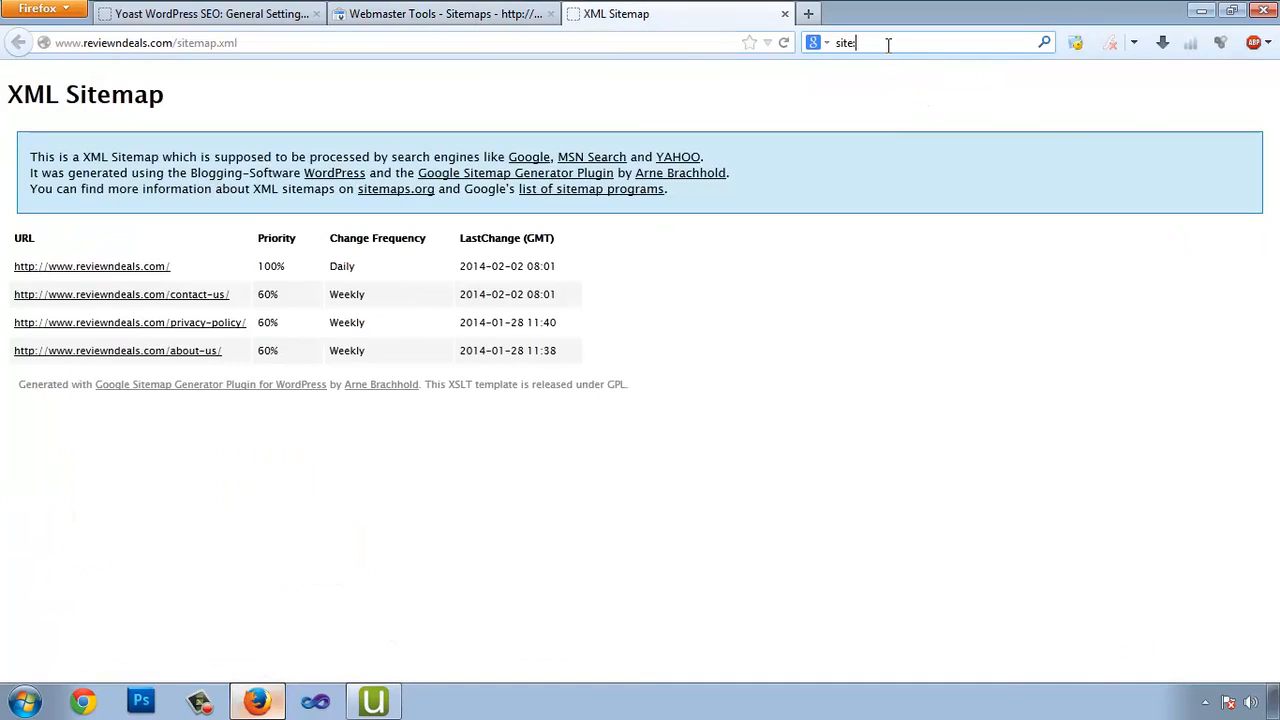
pyautogui.write(':www.review')
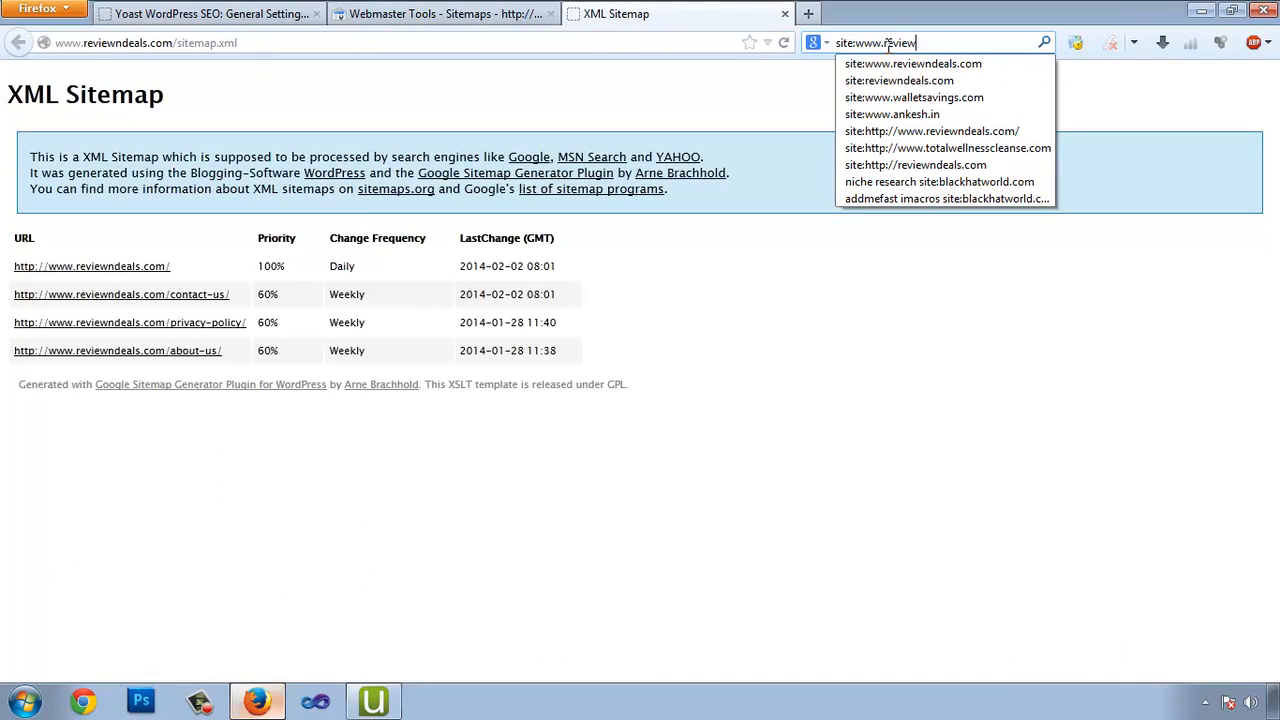
pyautogui.click(913, 63)
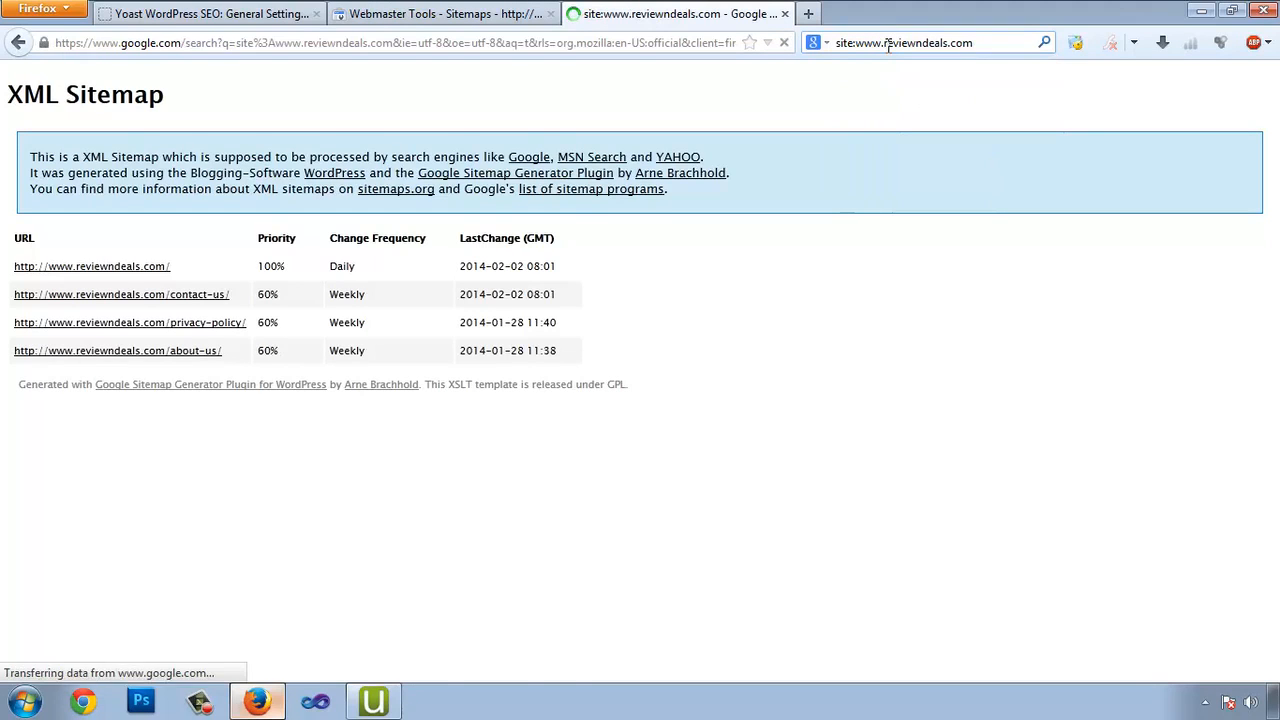
# Review the indexed URLs in the search results and open the Sample Page result (?page_id=2) in a new tab
pyautogui.scroll(-3, 461, 419)
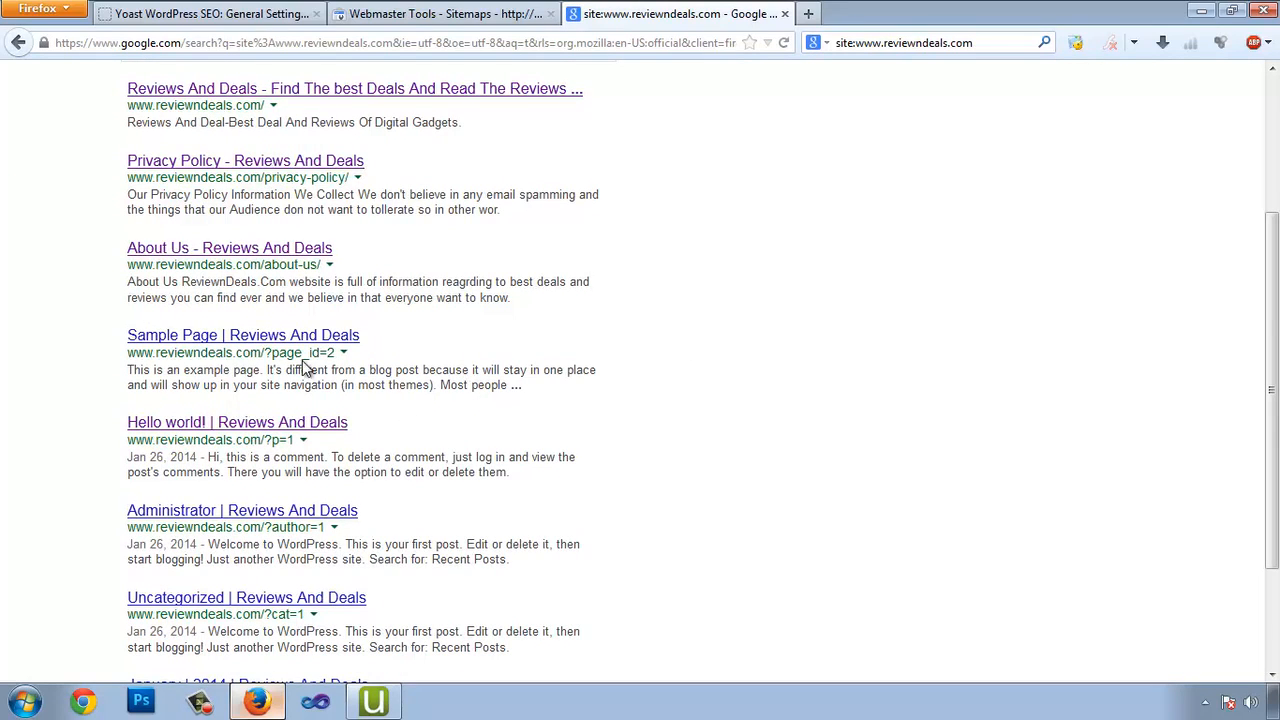
pyautogui.click(45, 362)
pyautogui.moveTo(265, 440); pyautogui.dragTo(294, 440)
pyautogui.moveTo(272, 528); pyautogui.dragTo(326, 532)
pyautogui.scroll(-3, 356, 538)
pyautogui.scroll(2, 322, 314)
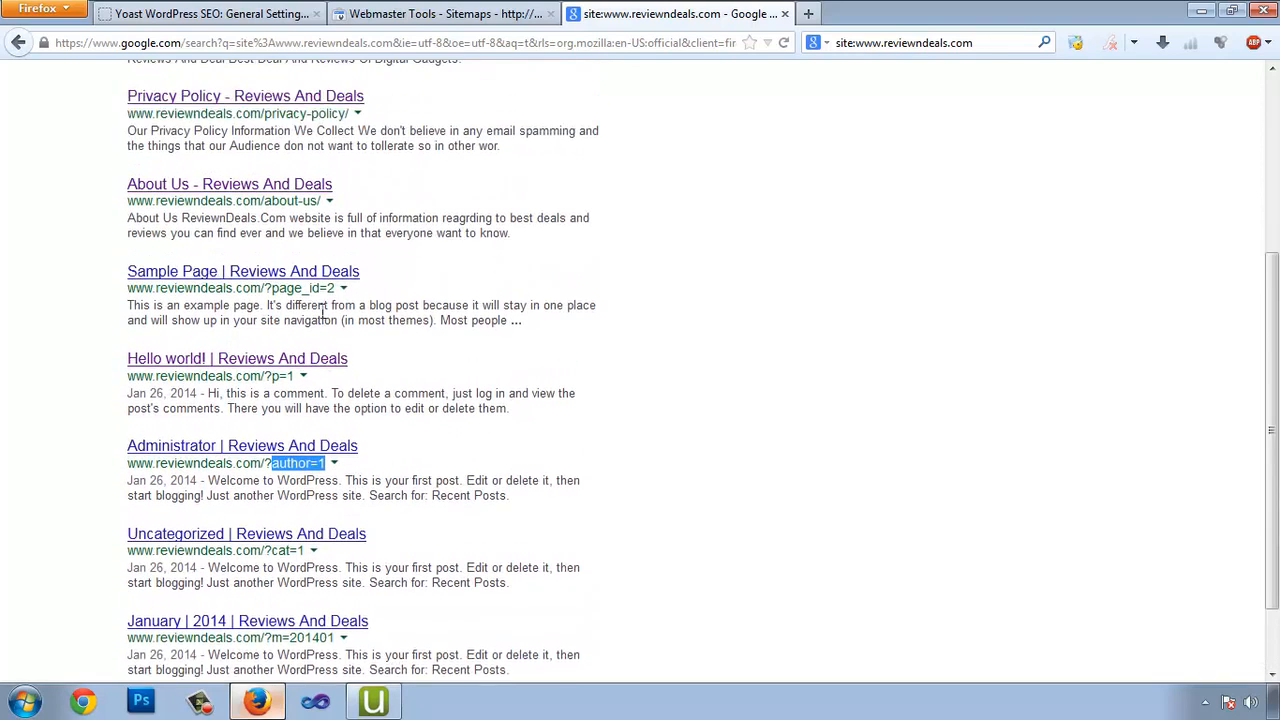
pyautogui.rightClick(255, 295)
pyautogui.click(285, 302)
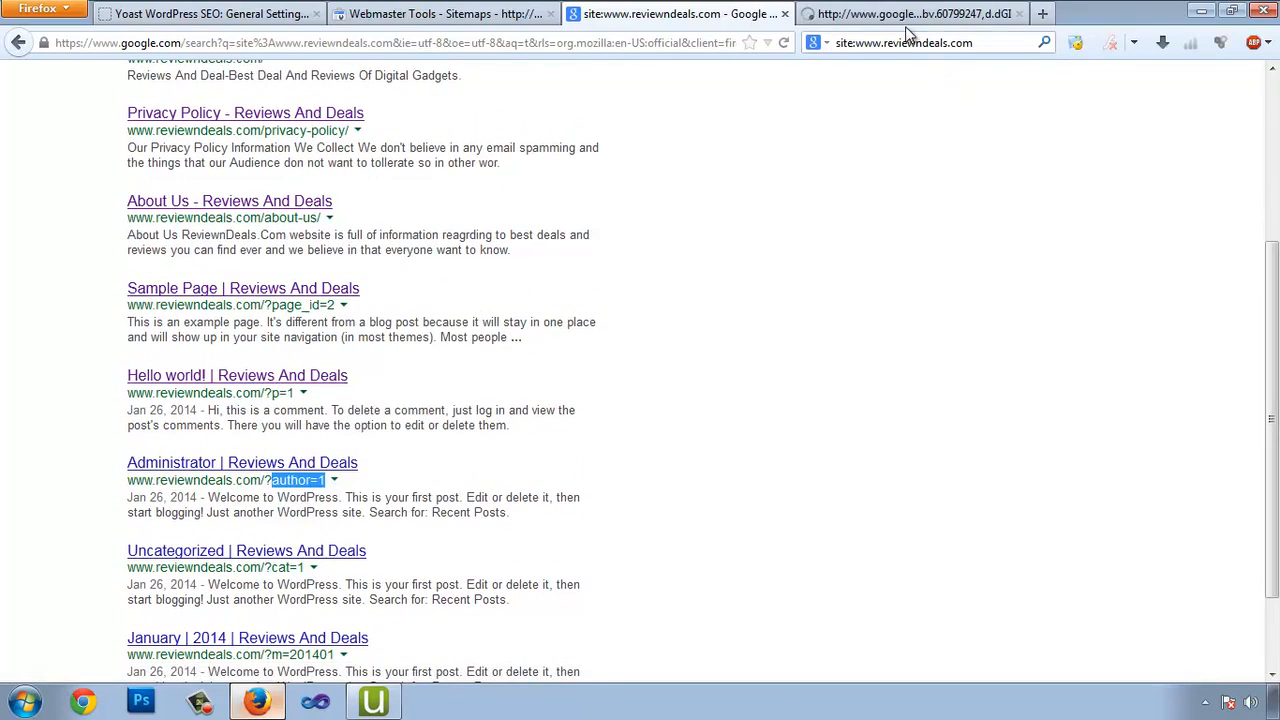
pyautogui.click(900, 18)
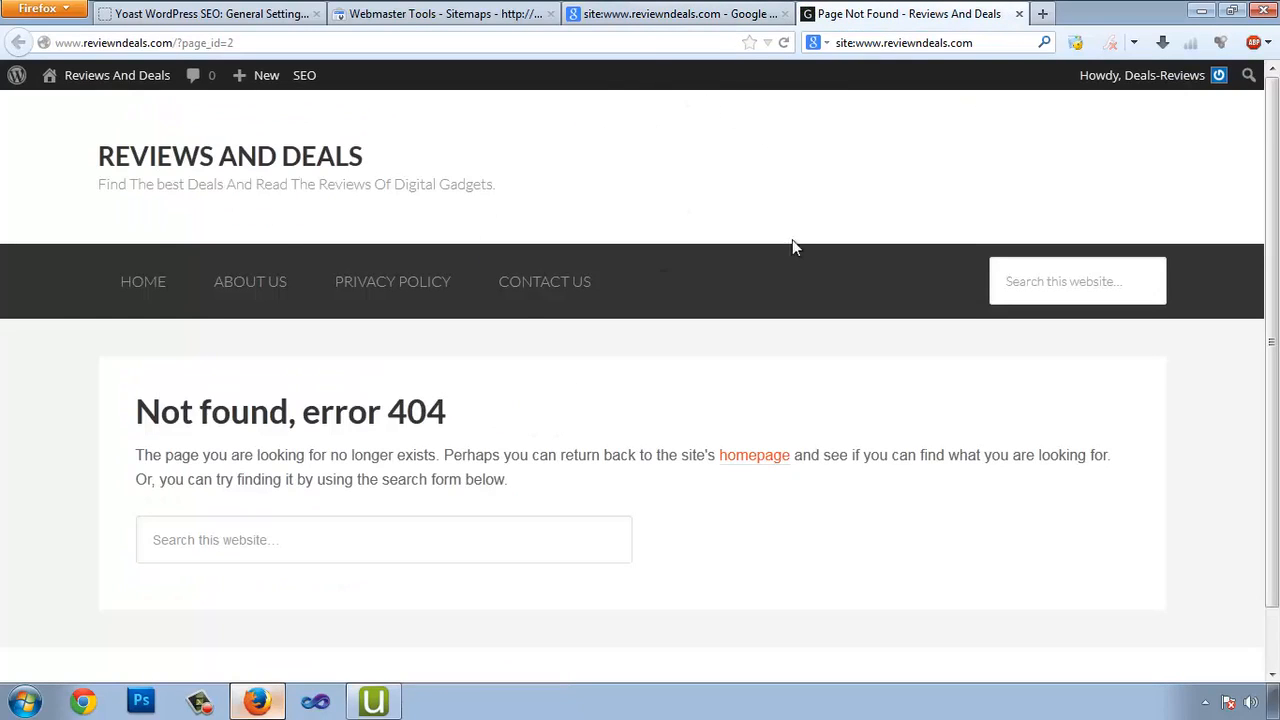
# Return to Webmaster Tools and open the Remove URLs page of the Google Index section
pyautogui.click(461, 14)
pyautogui.scroll(-2, 358, 431)
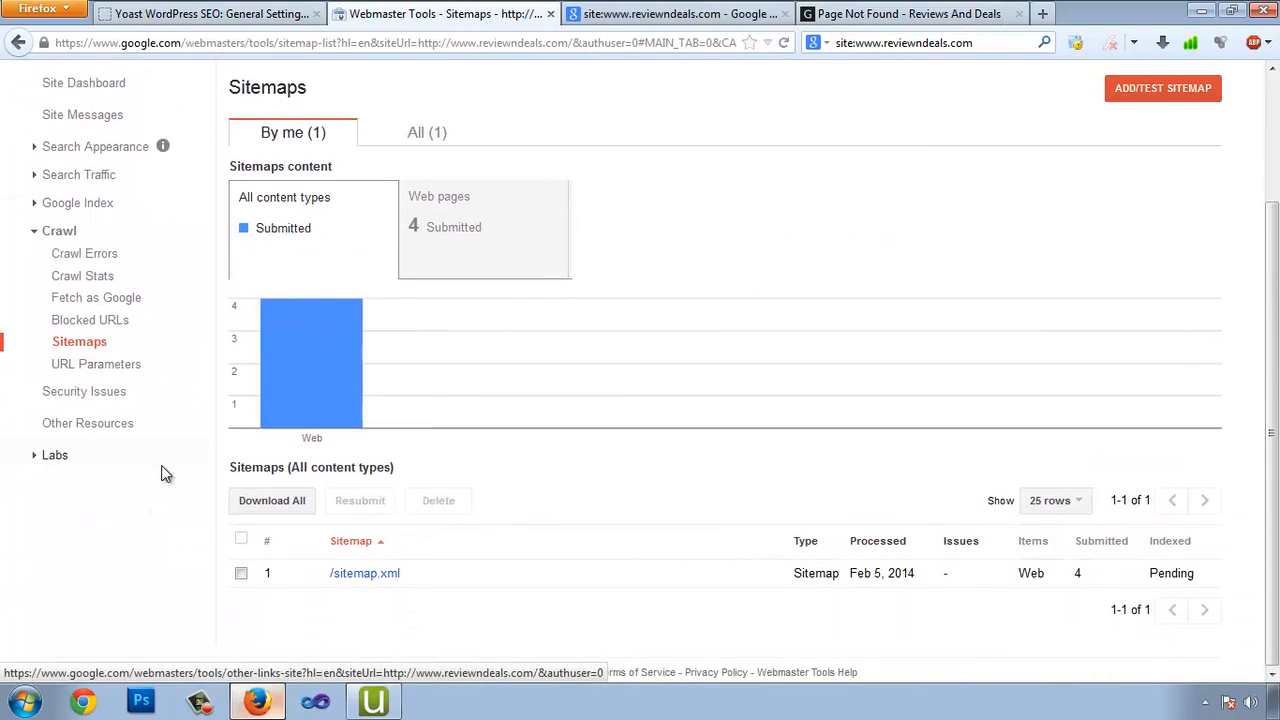
pyautogui.click(28, 206)
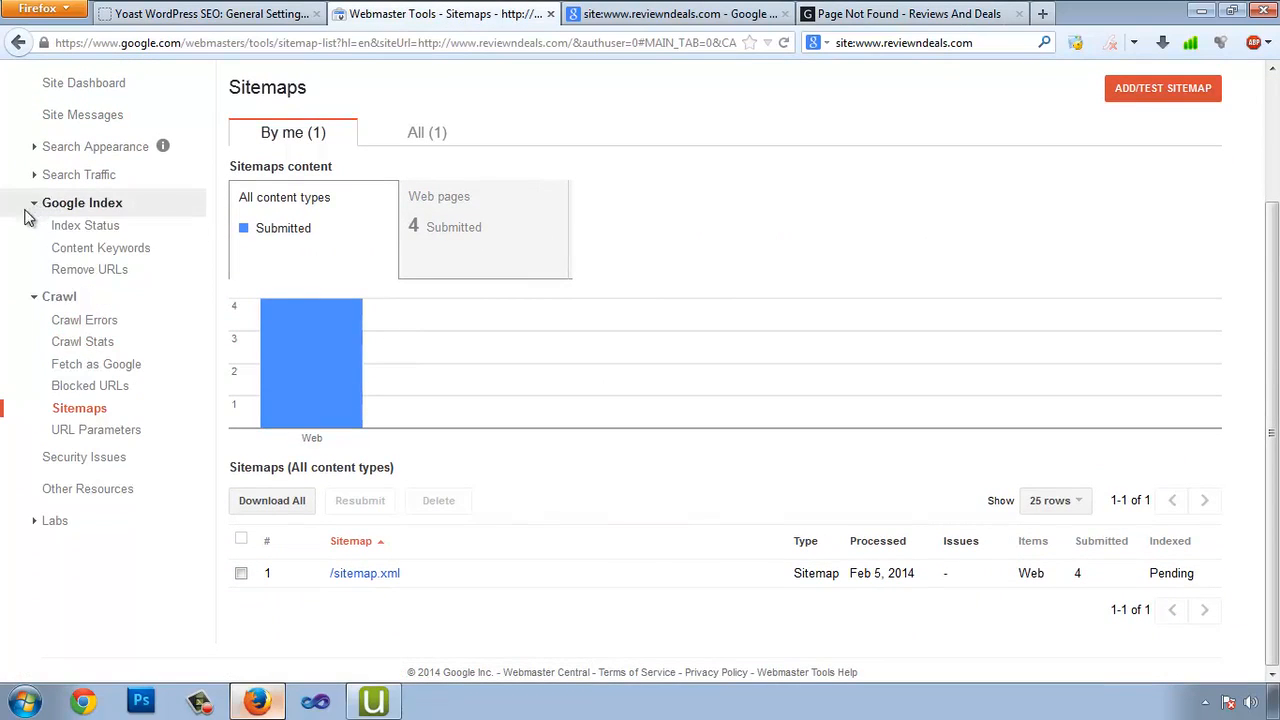
pyautogui.click(106, 274)
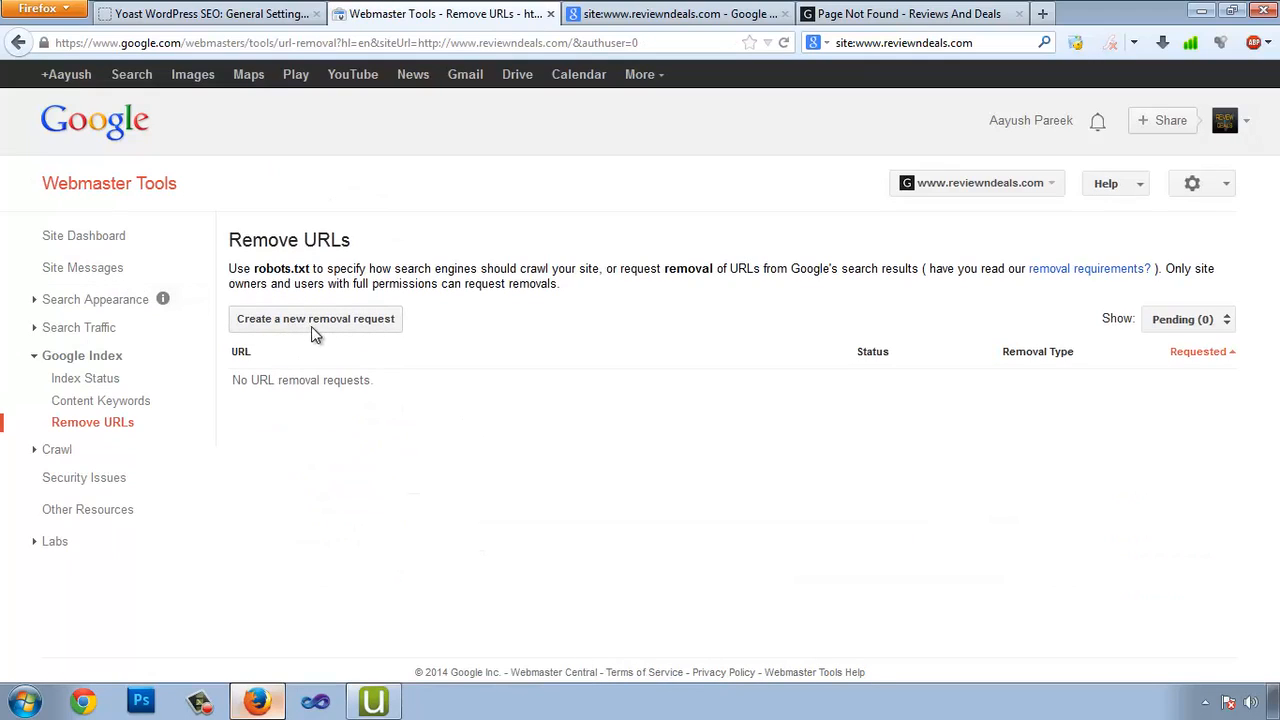
pyautogui.click(342, 322)
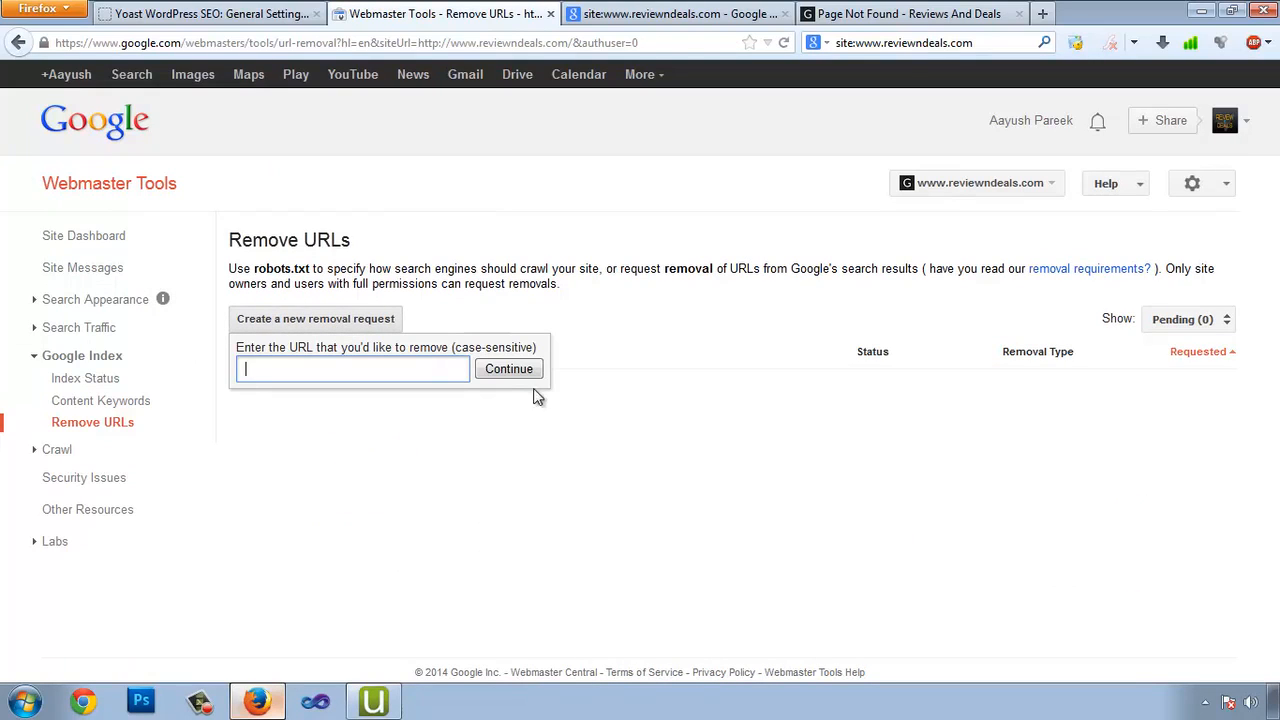
pyautogui.click(997, 10)
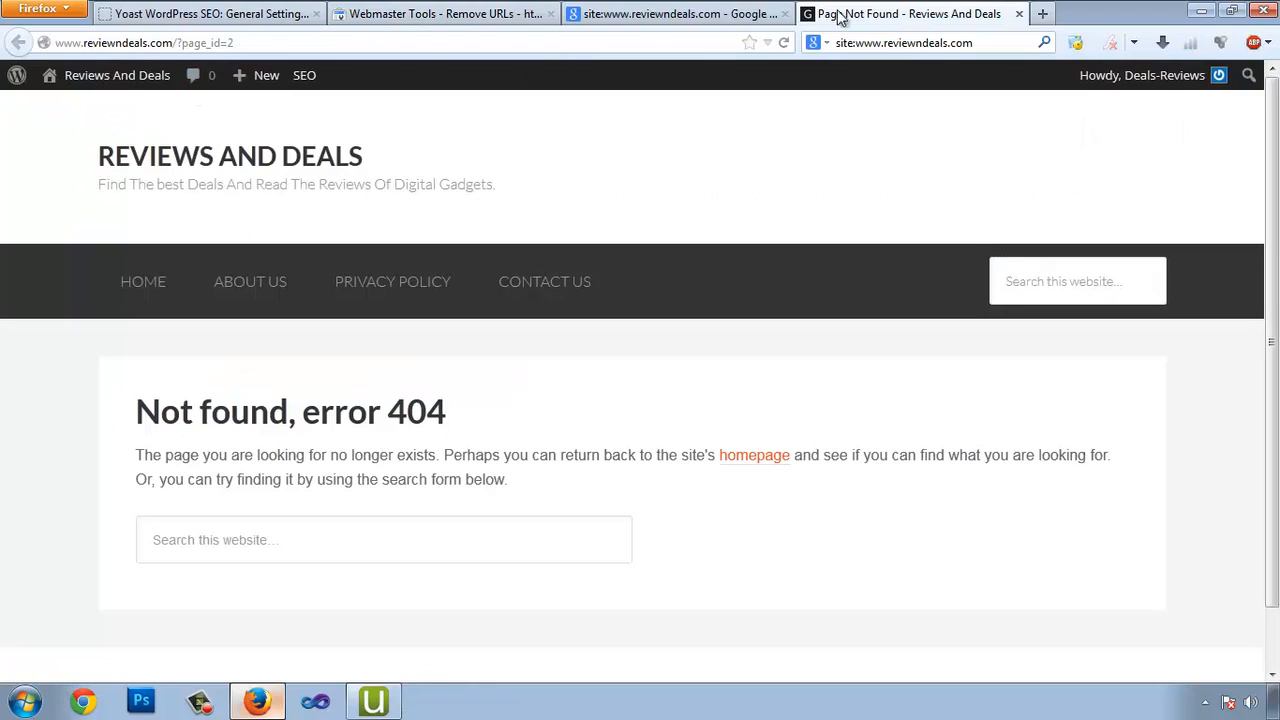
pyautogui.click(322, 37)
pyautogui.hotkey('ctrl', 'c')
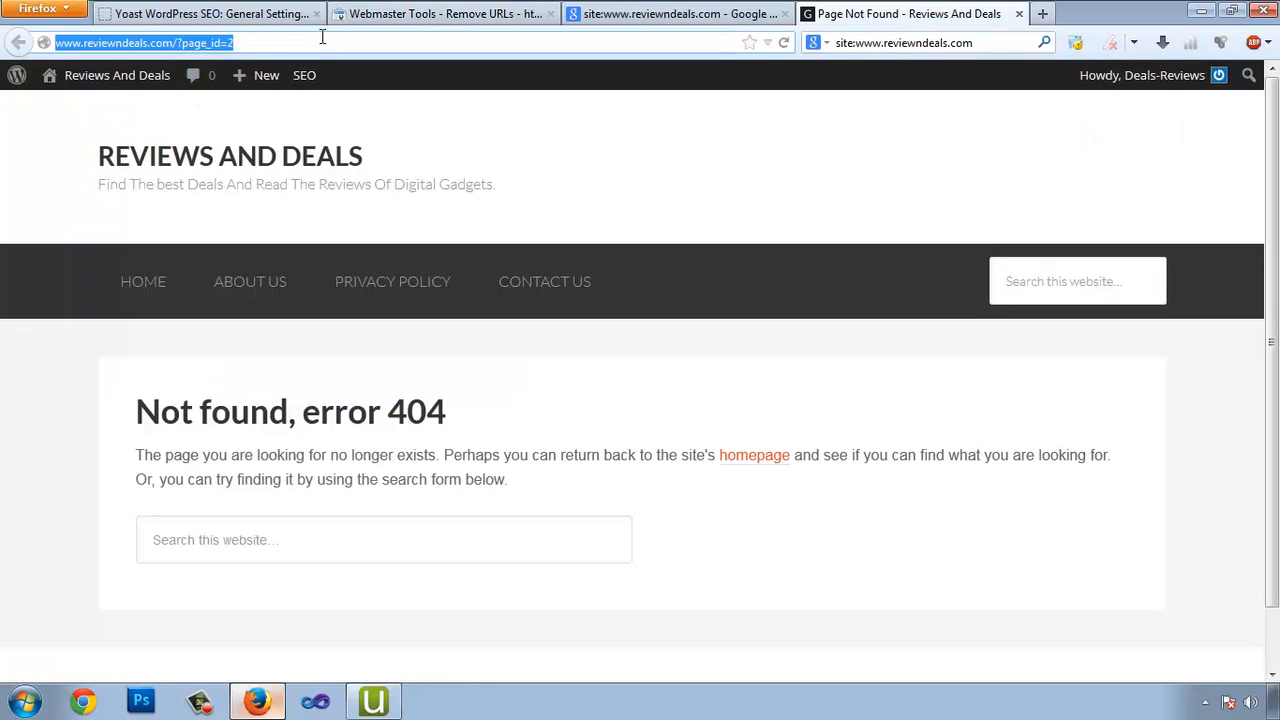
pyautogui.click(463, 22)
pyautogui.click(316, 368)
pyautogui.hotkey('ctrl', 'v')
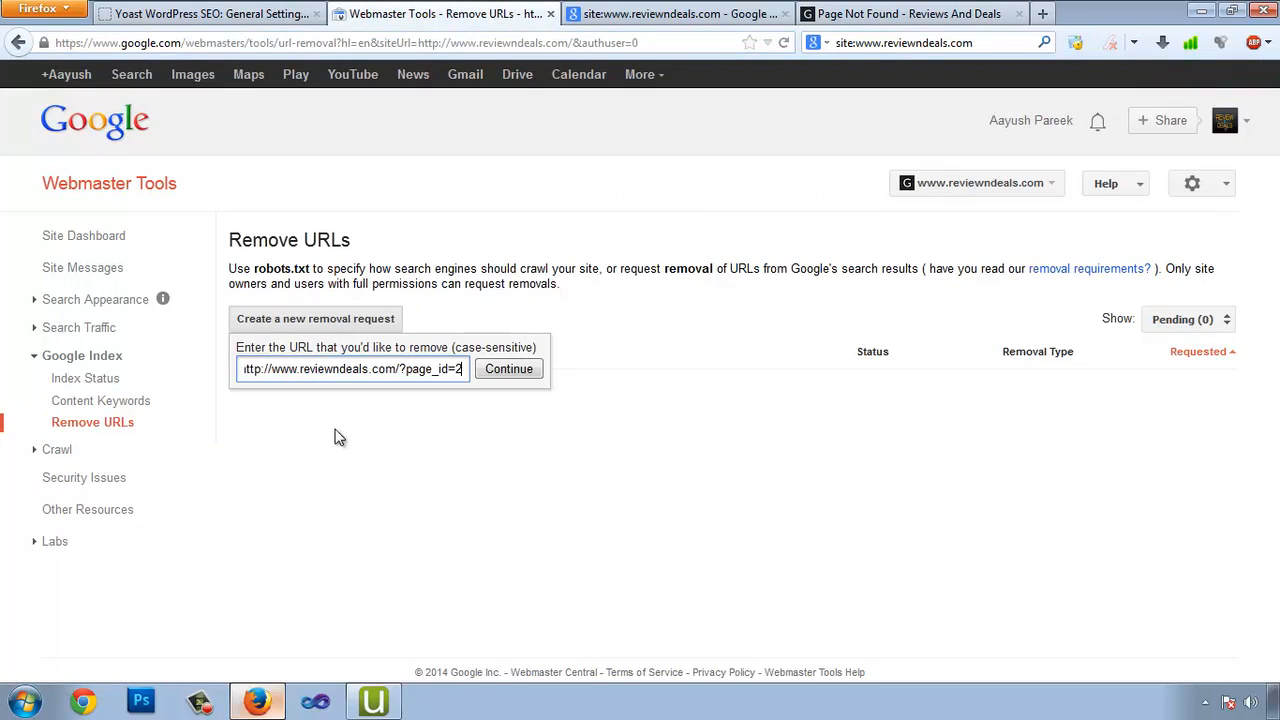
pyautogui.click(509, 370)
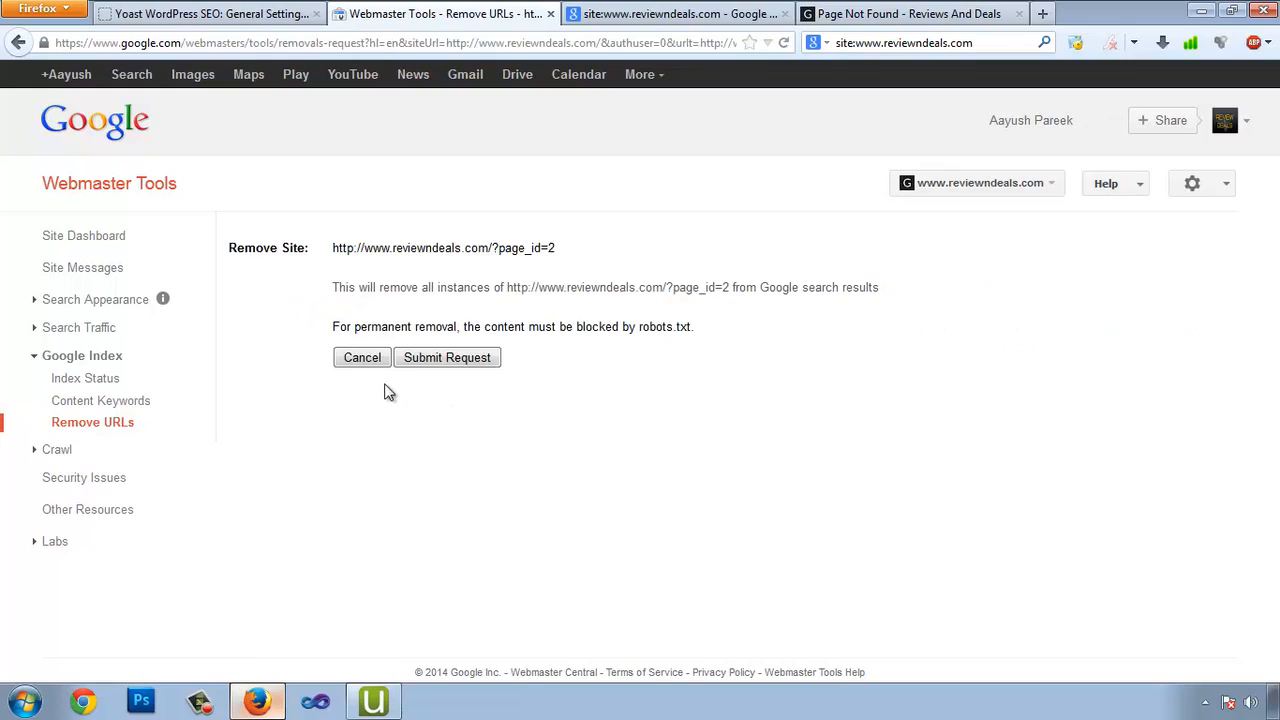
pyautogui.click(462, 360)
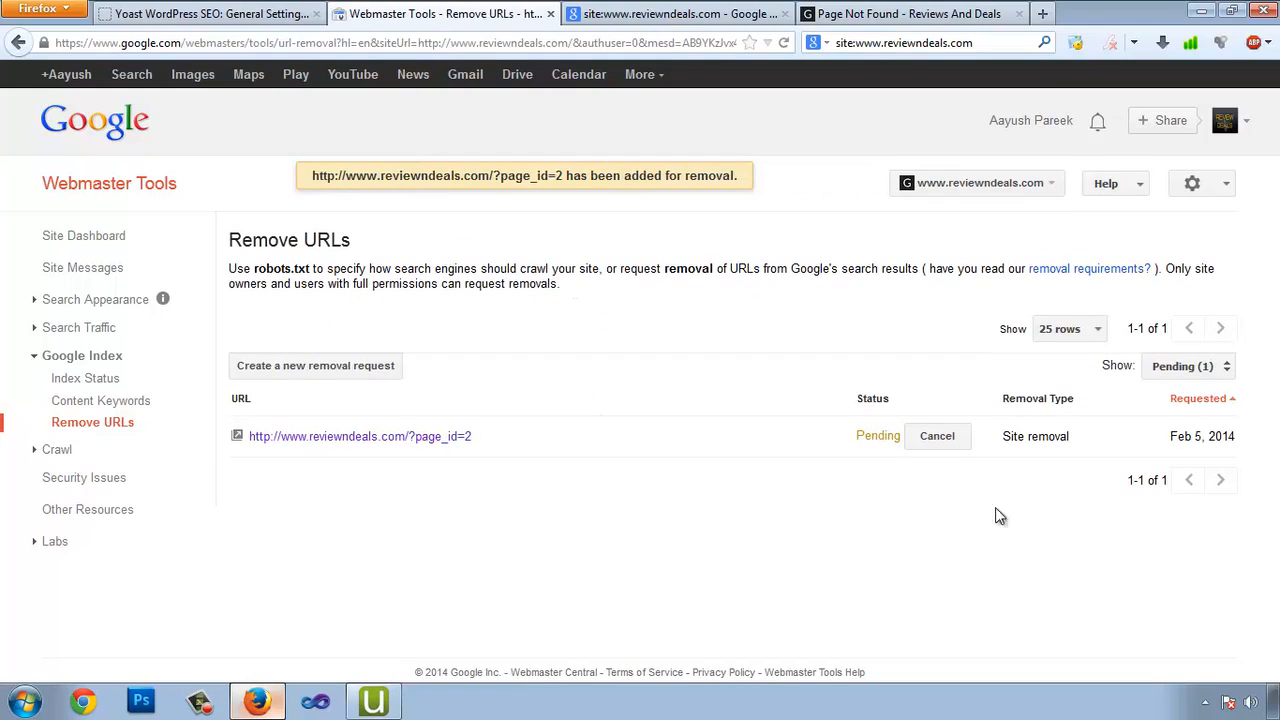
# Close the Sample Page tab and open the Hello world! search result (?p=1) in a new tab
pyautogui.click(903, 15)
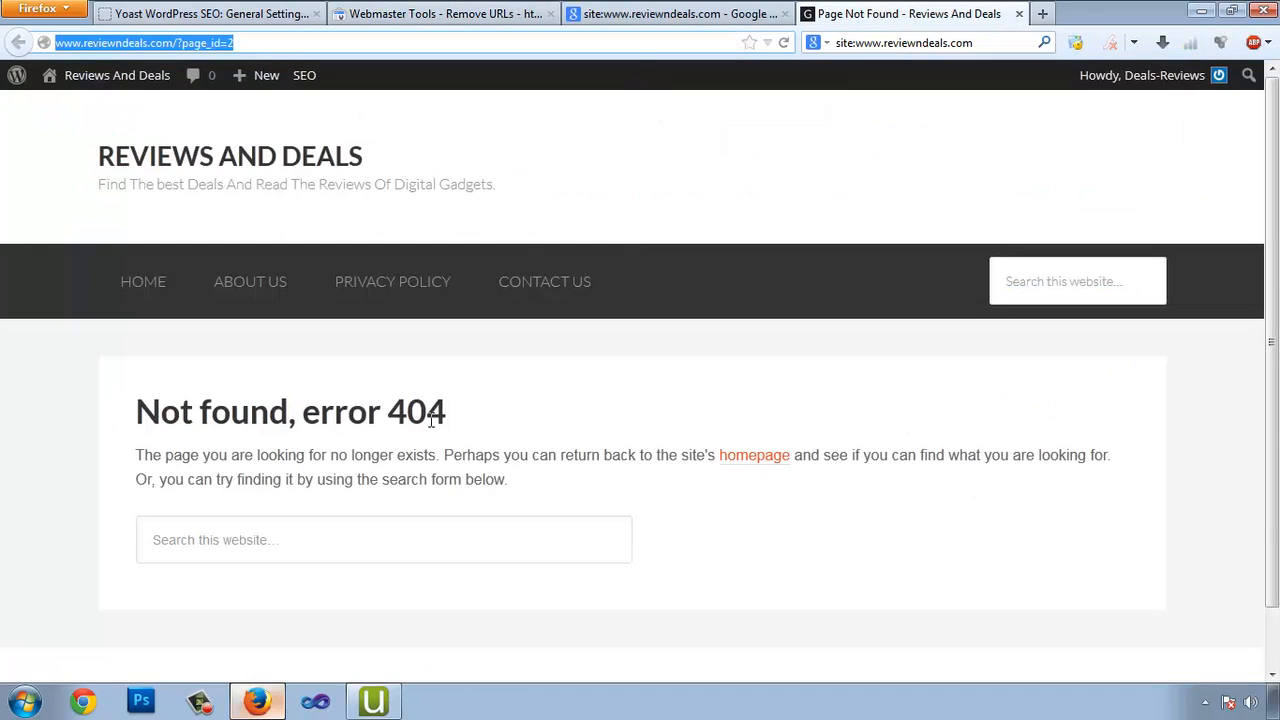
pyautogui.hotkey('ctrl', 'shift', 'Tab')
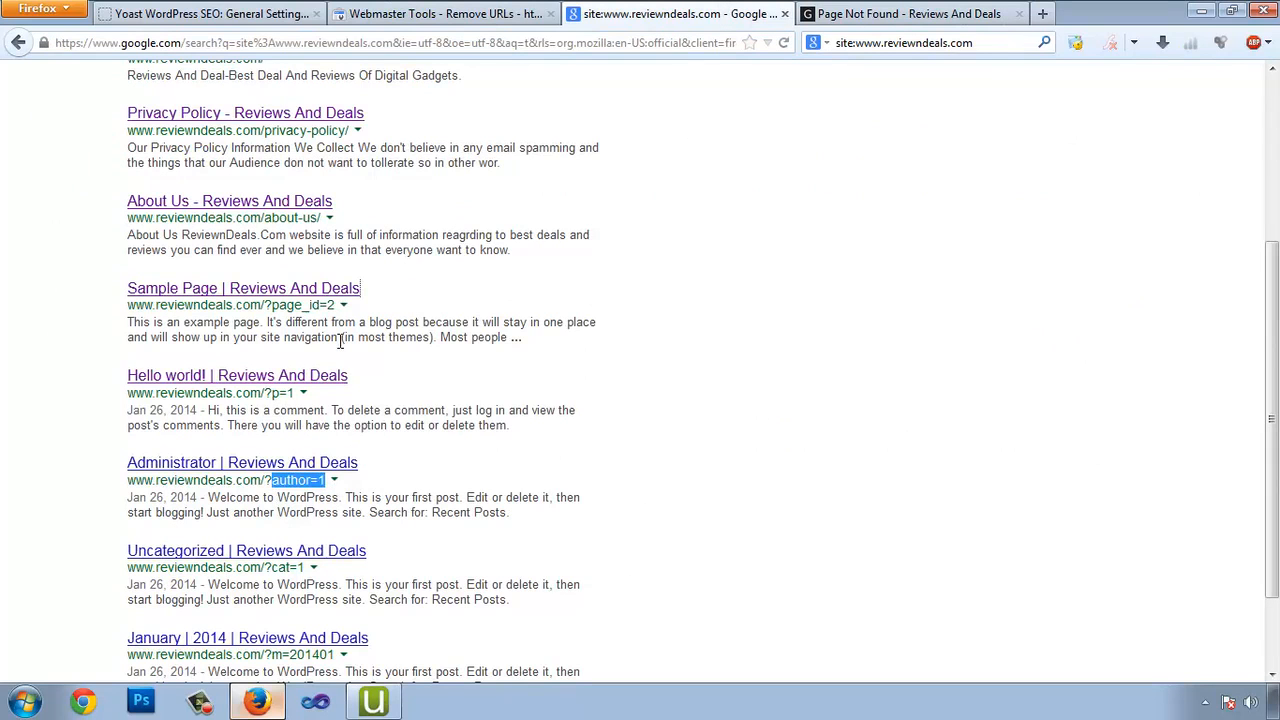
pyautogui.moveTo(190, 306); pyautogui.dragTo(335, 305)
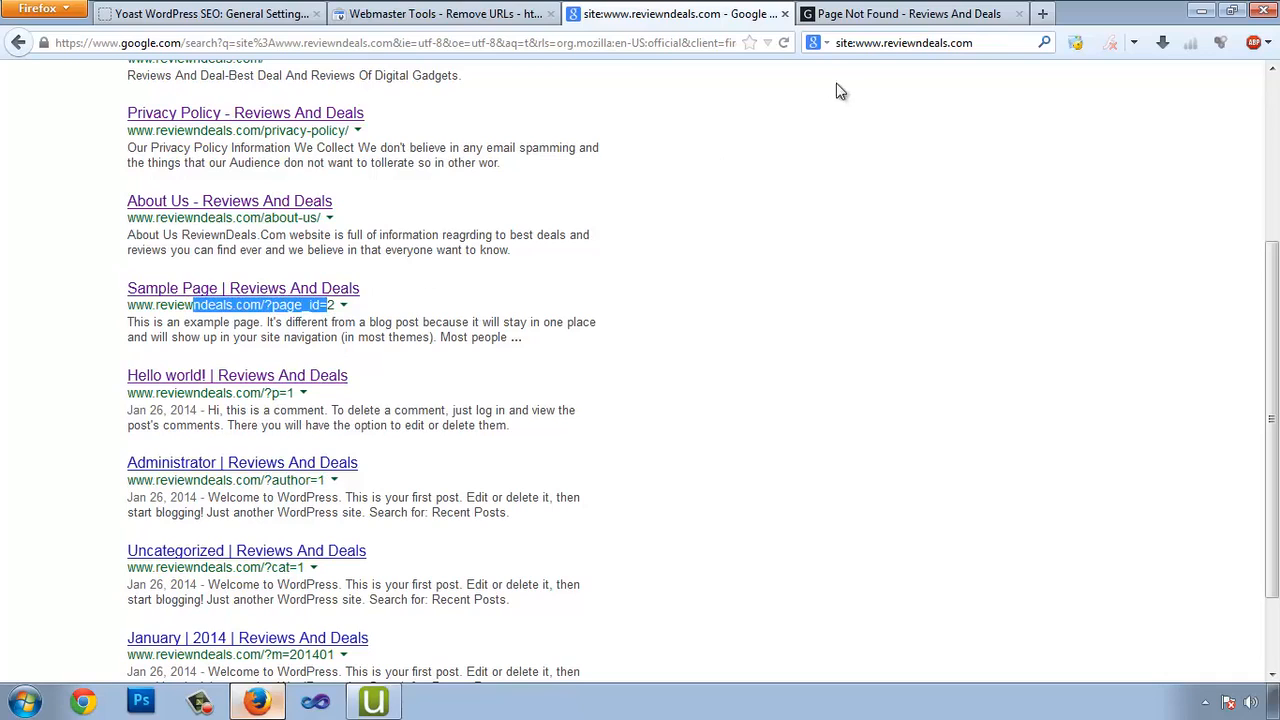
pyautogui.click(1018, 14)
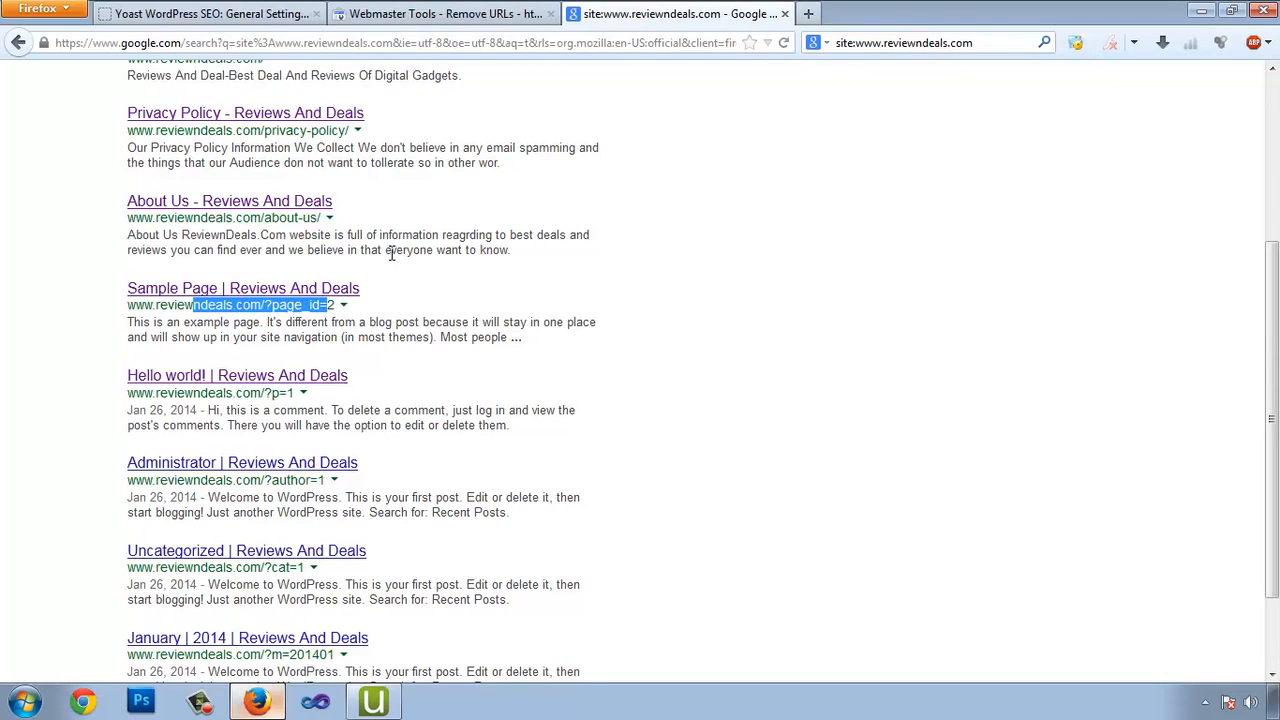
pyautogui.rightClick(265, 390)
pyautogui.click(300, 395)
pyautogui.click(869, 18)
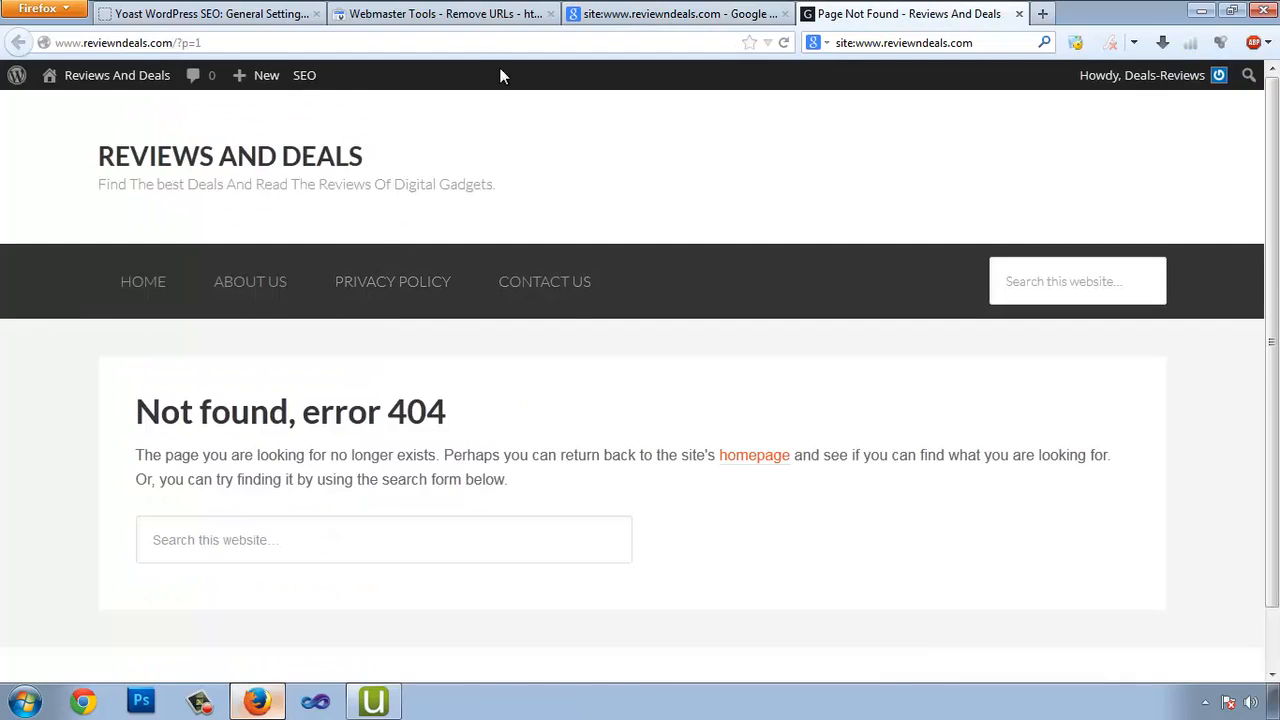
pyautogui.click(238, 45)
pyautogui.click(447, 12)
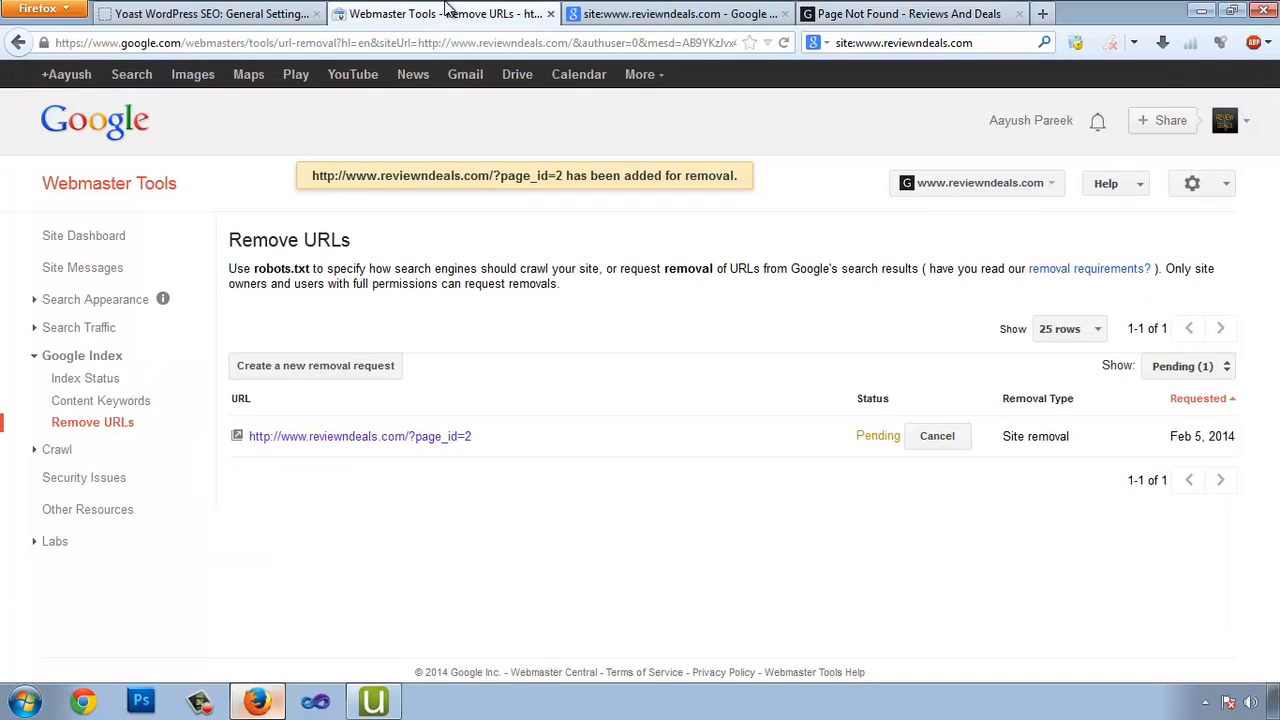
pyautogui.click(290, 368)
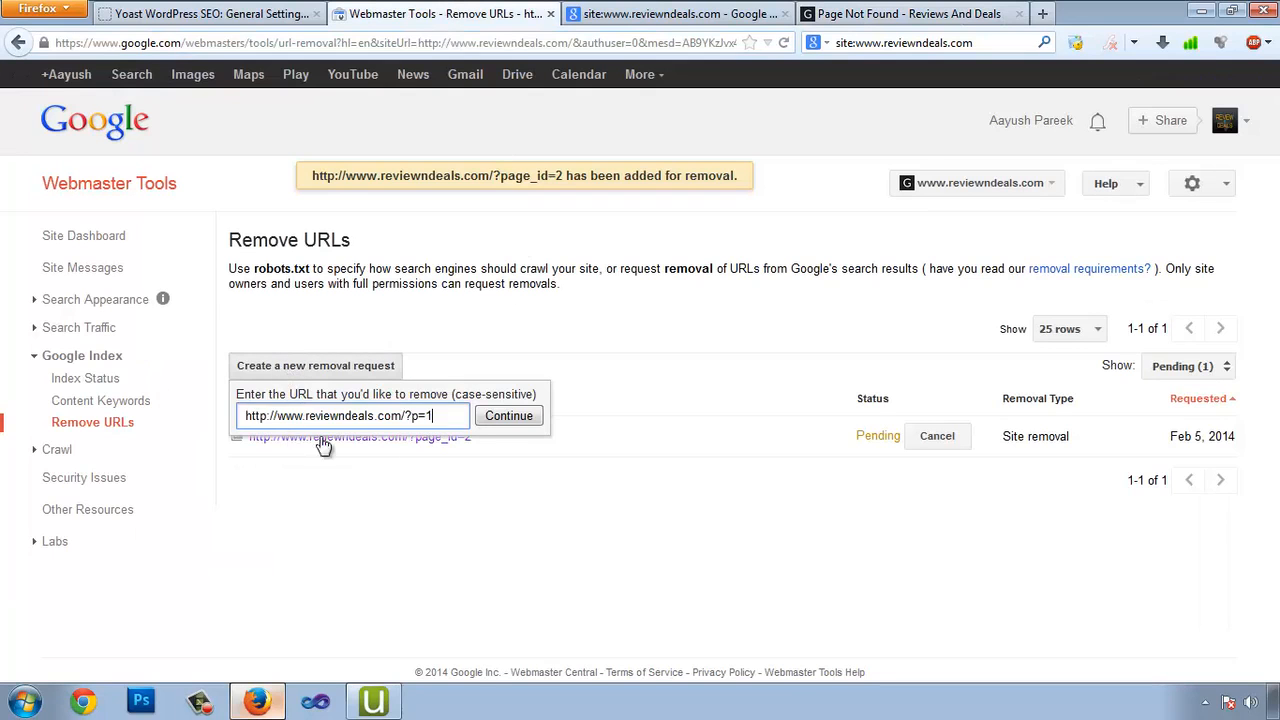
pyautogui.click(509, 417)
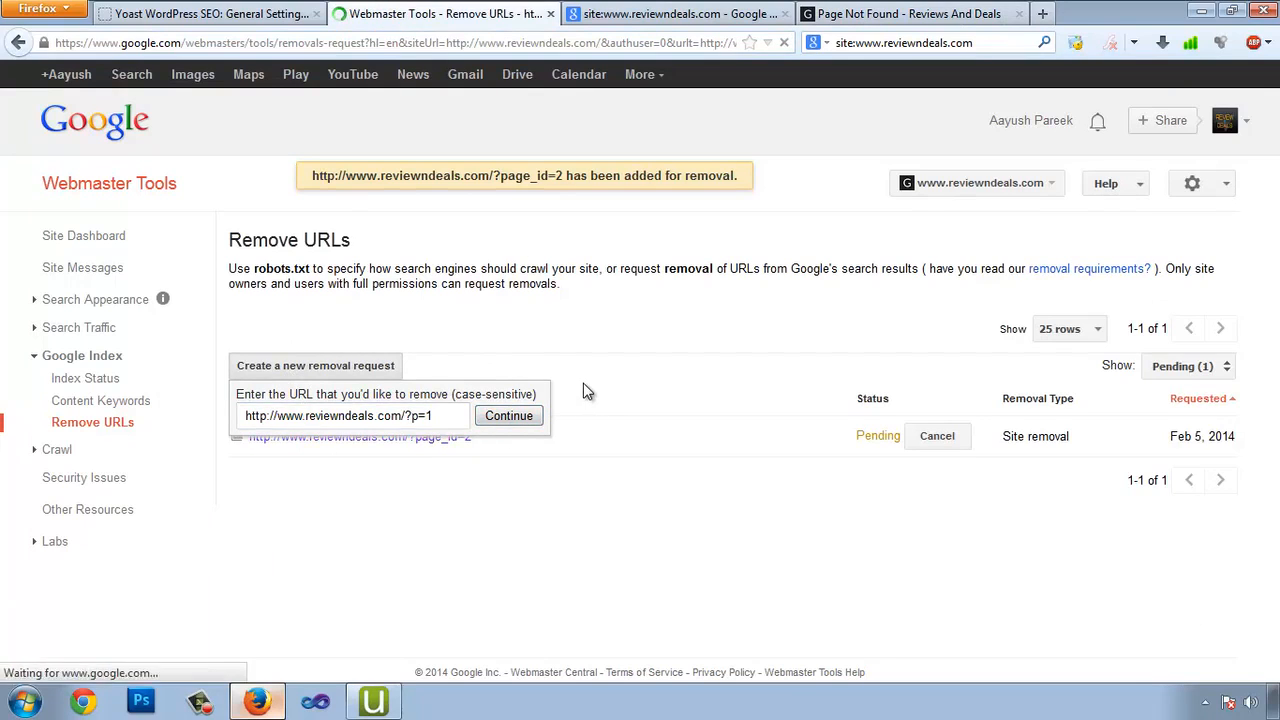
pyautogui.click(424, 358)
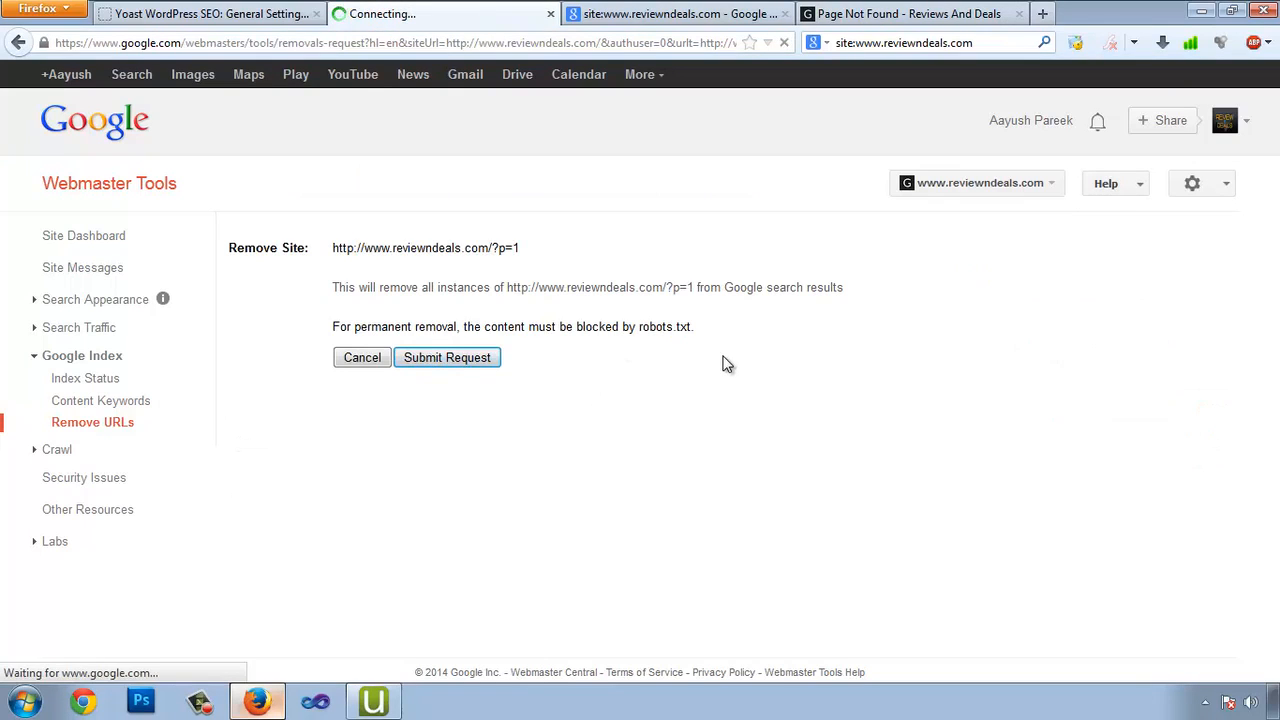
# Close the ?p=1 tab and open the Administrator search result (?author=1) in a new tab
pyautogui.click(985, 14)
pyautogui.click(1019, 14)
pyautogui.scroll(-2, 300, 300)
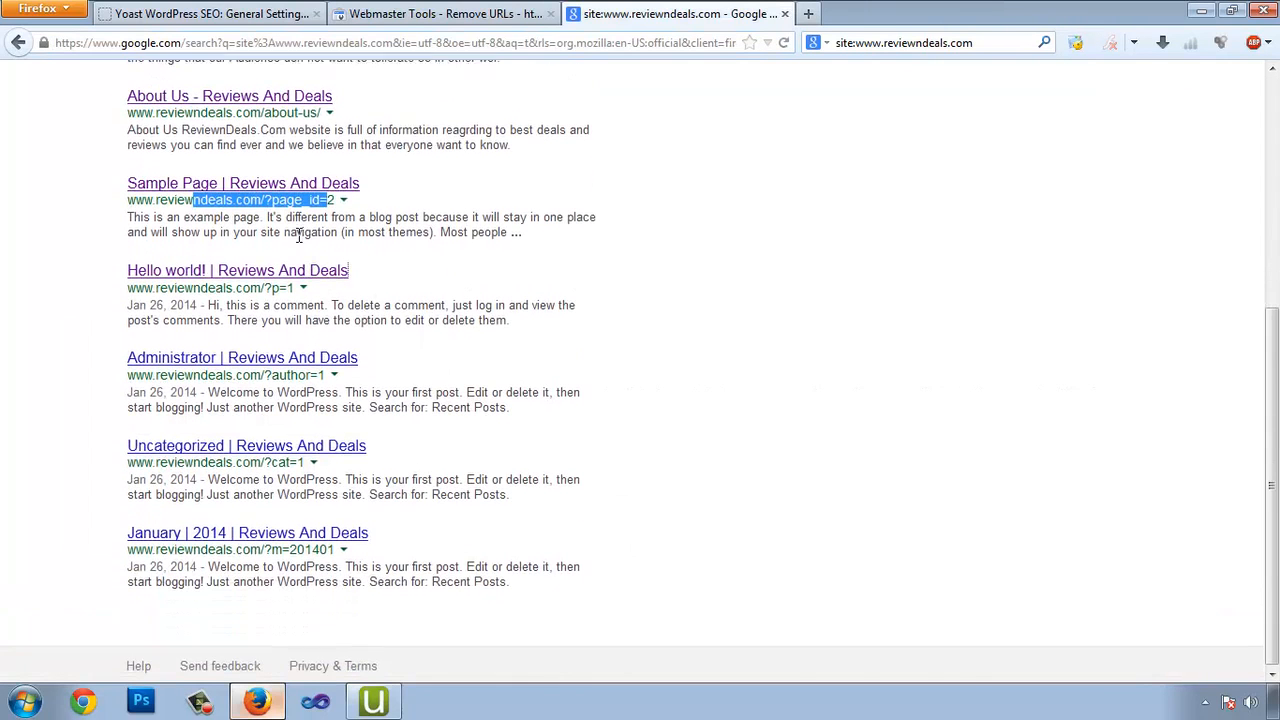
pyautogui.moveTo(250, 198); pyautogui.dragTo(283, 198)
pyautogui.moveTo(242, 286); pyautogui.dragTo(264, 286)
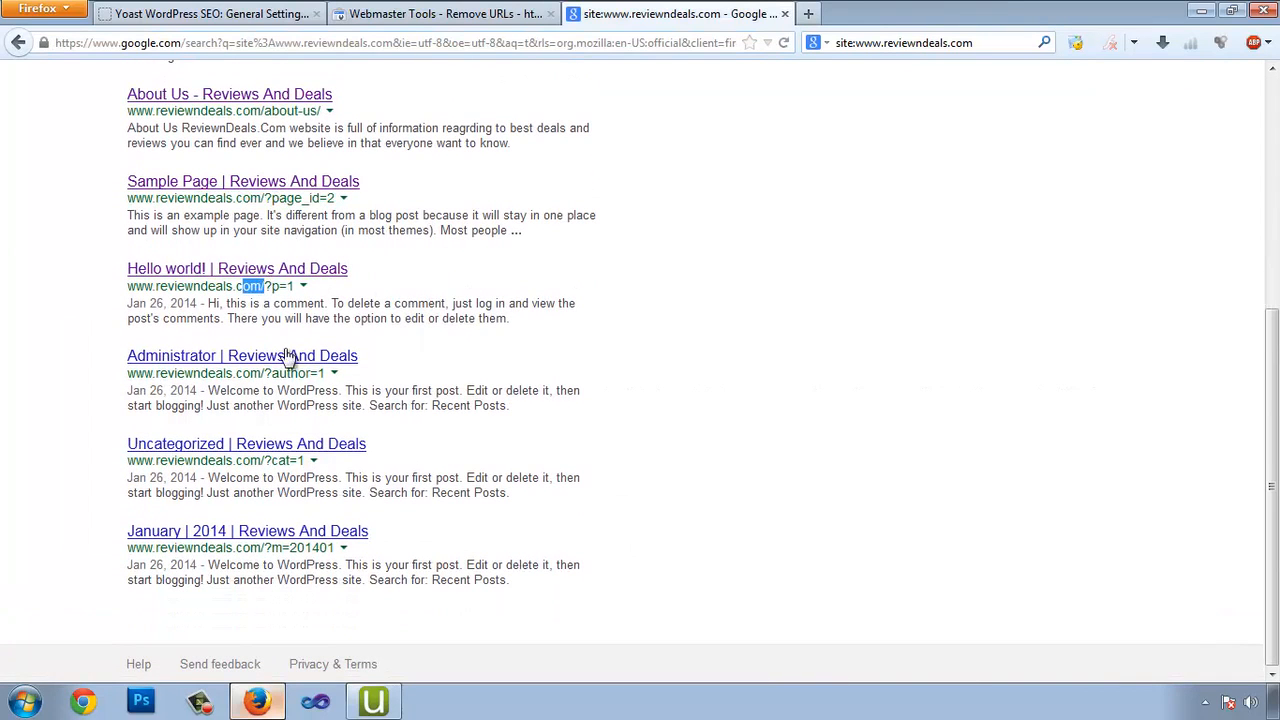
pyautogui.rightClick(303, 356)
pyautogui.click(390, 368)
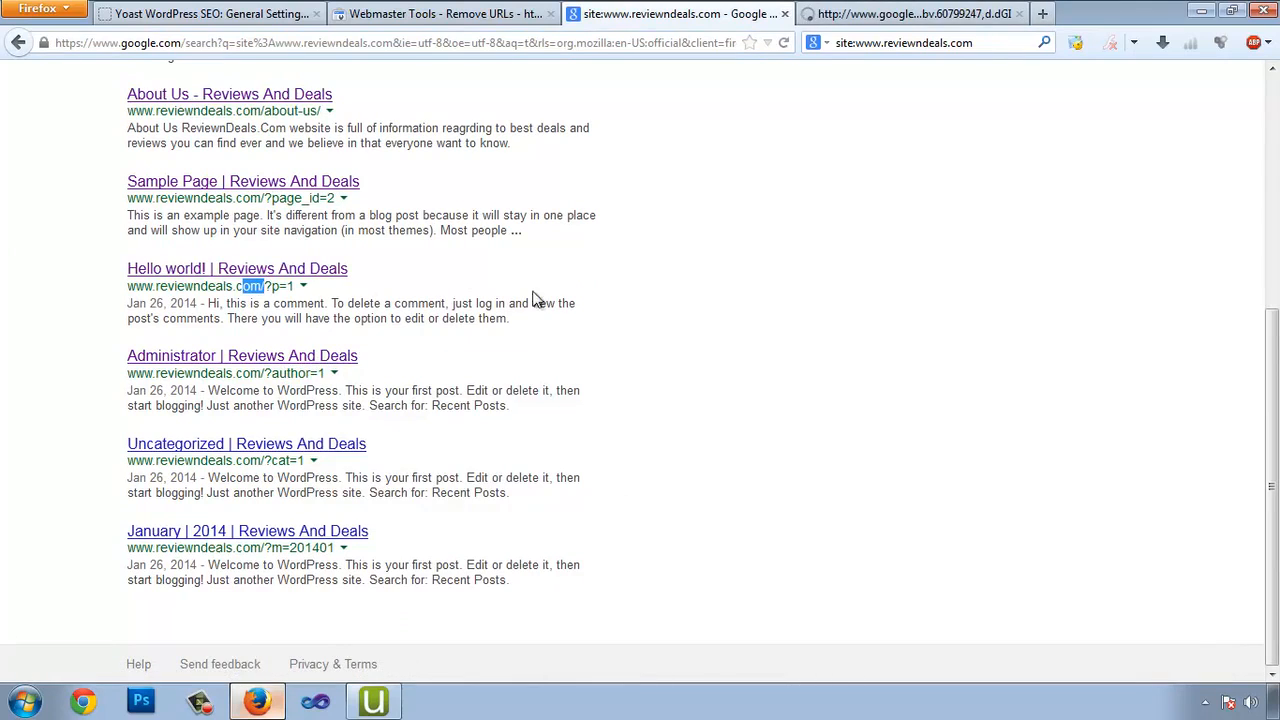
pyautogui.click(886, 16)
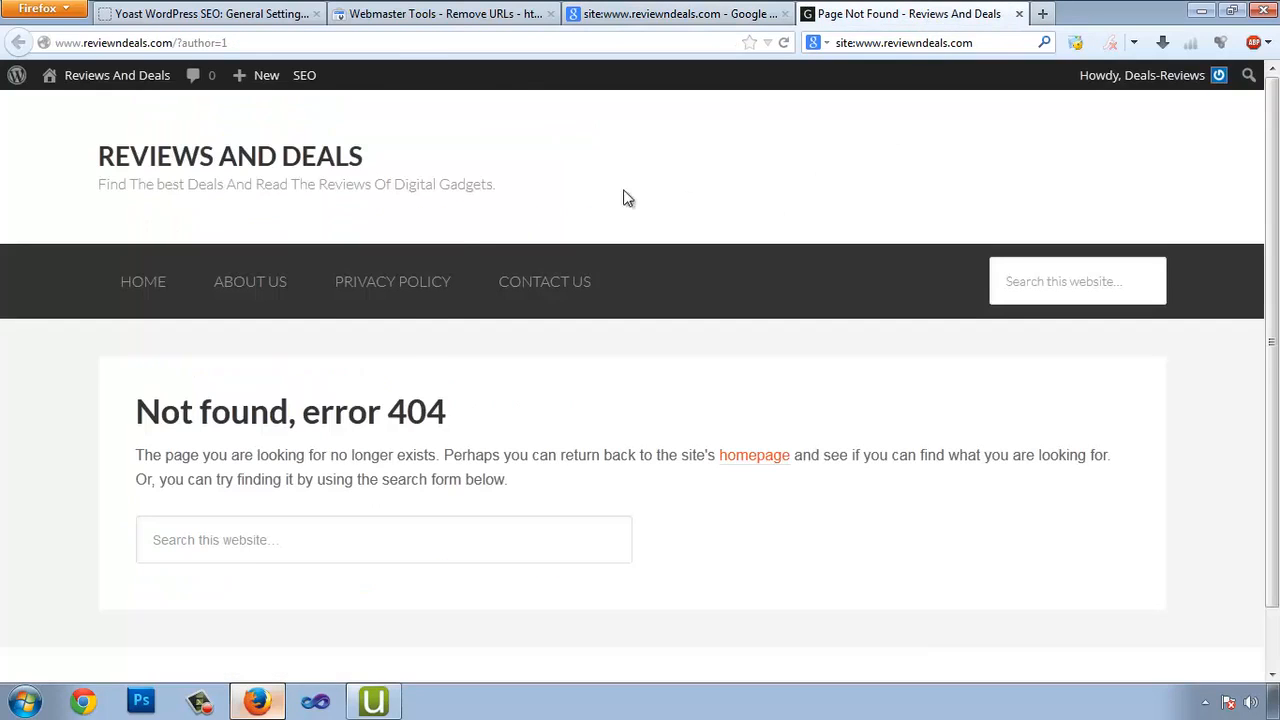
pyautogui.click(293, 40)
pyautogui.hotkey('ctrl', 'c')
pyautogui.click(449, 12)
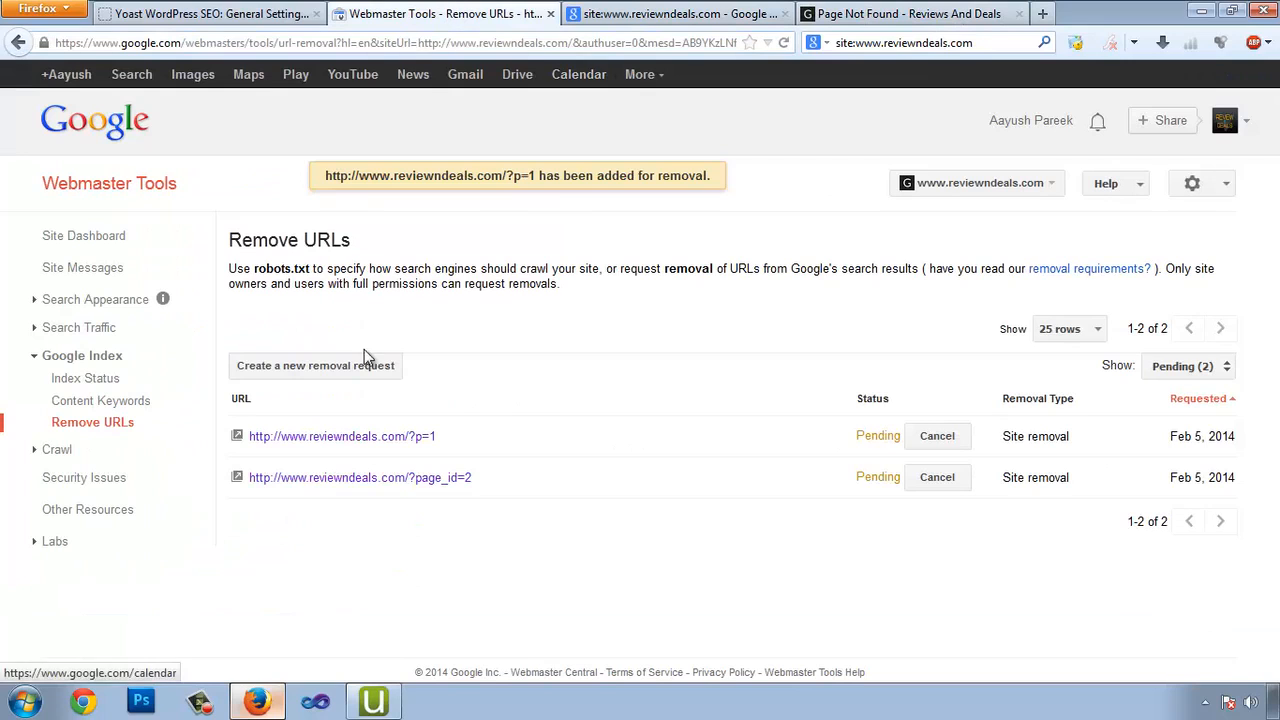
pyautogui.click(366, 362)
pyautogui.hotkey('ctrl', 'v')
pyautogui.click(506, 417)
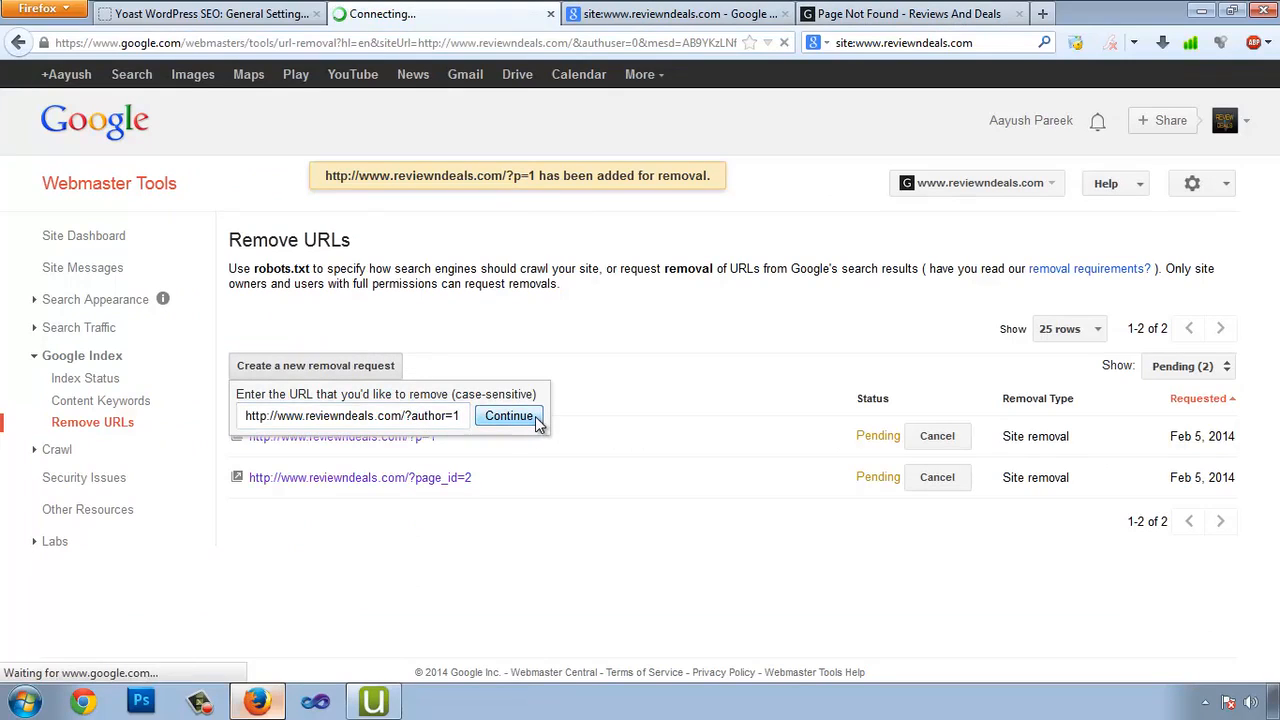
pyautogui.click(443, 357)
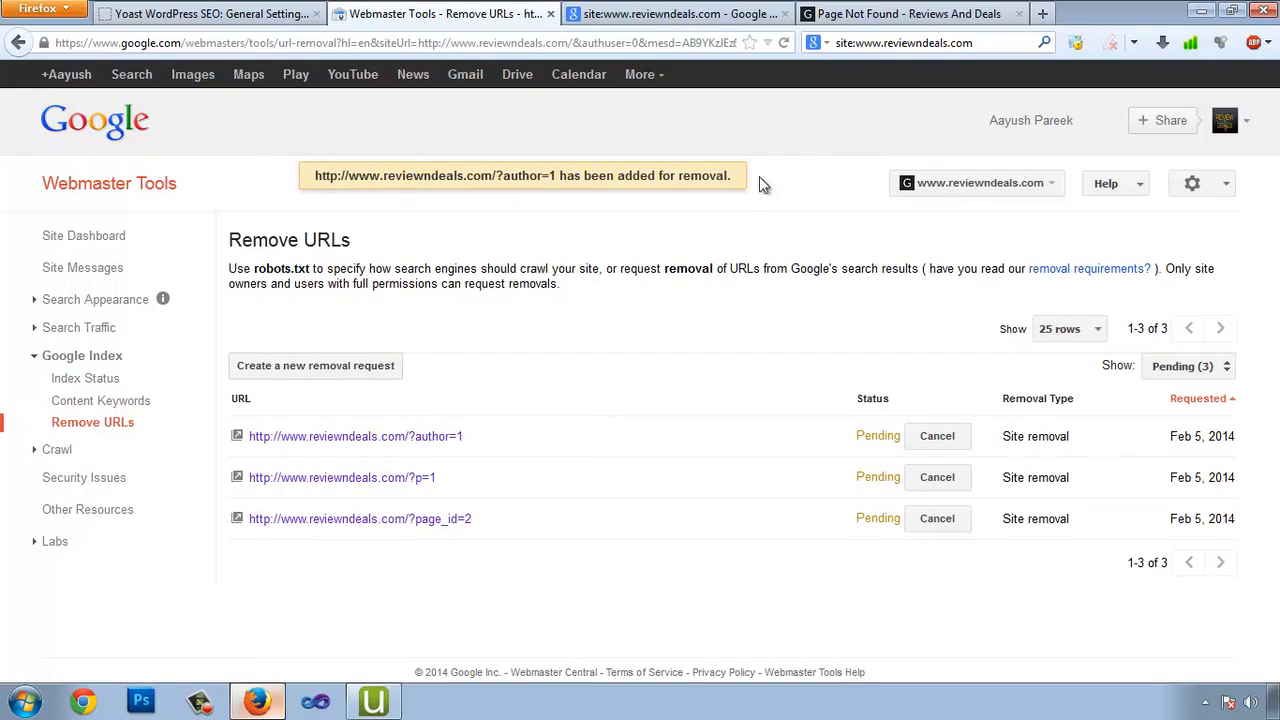
# Close the ?author=1 tab and check whether the Uncategorized result (?cat=1) still loads, using a temporary new tab
pyautogui.click(914, 16)
pyautogui.click(1020, 14)
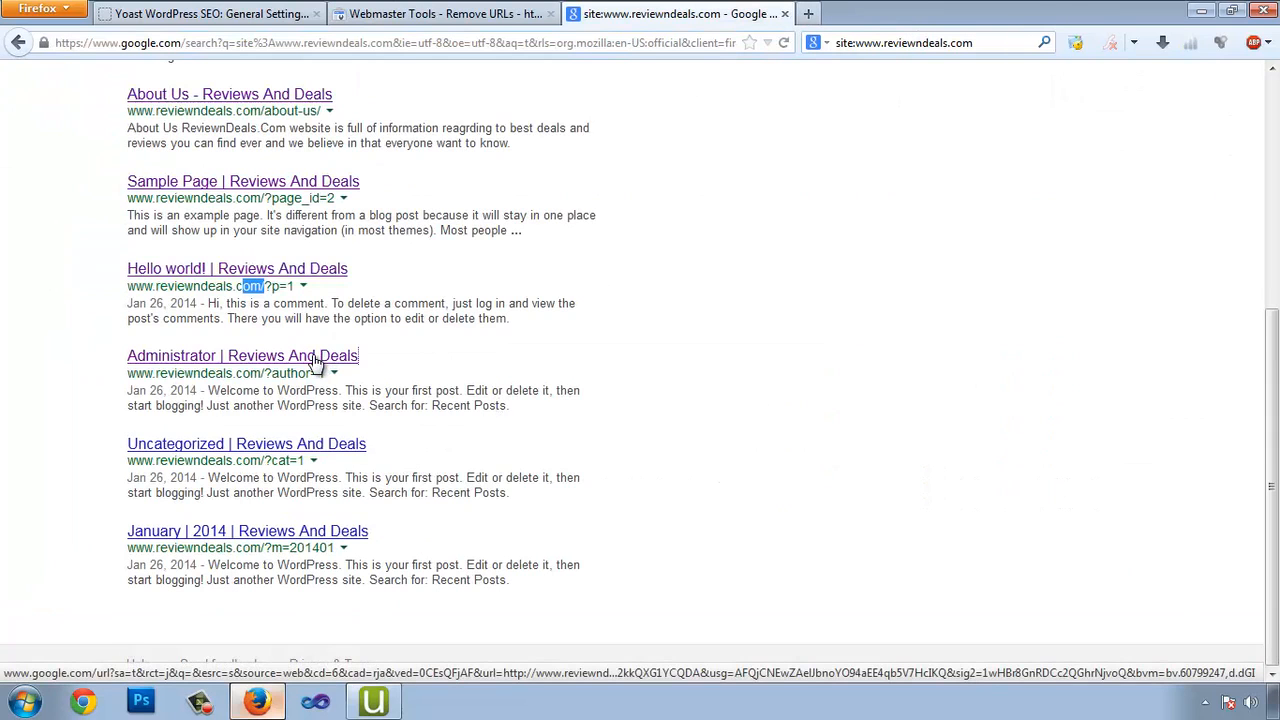
pyautogui.rightClick(323, 458)
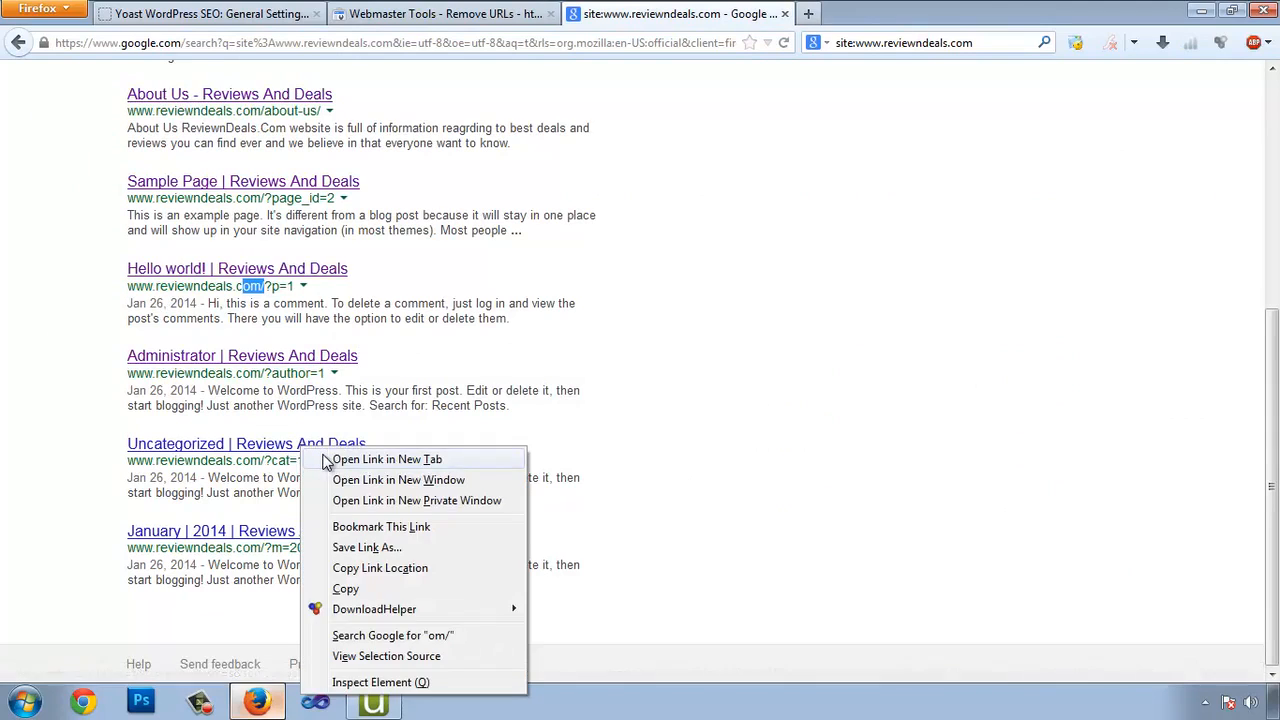
pyautogui.click(386, 459)
pyautogui.rightClick(332, 531)
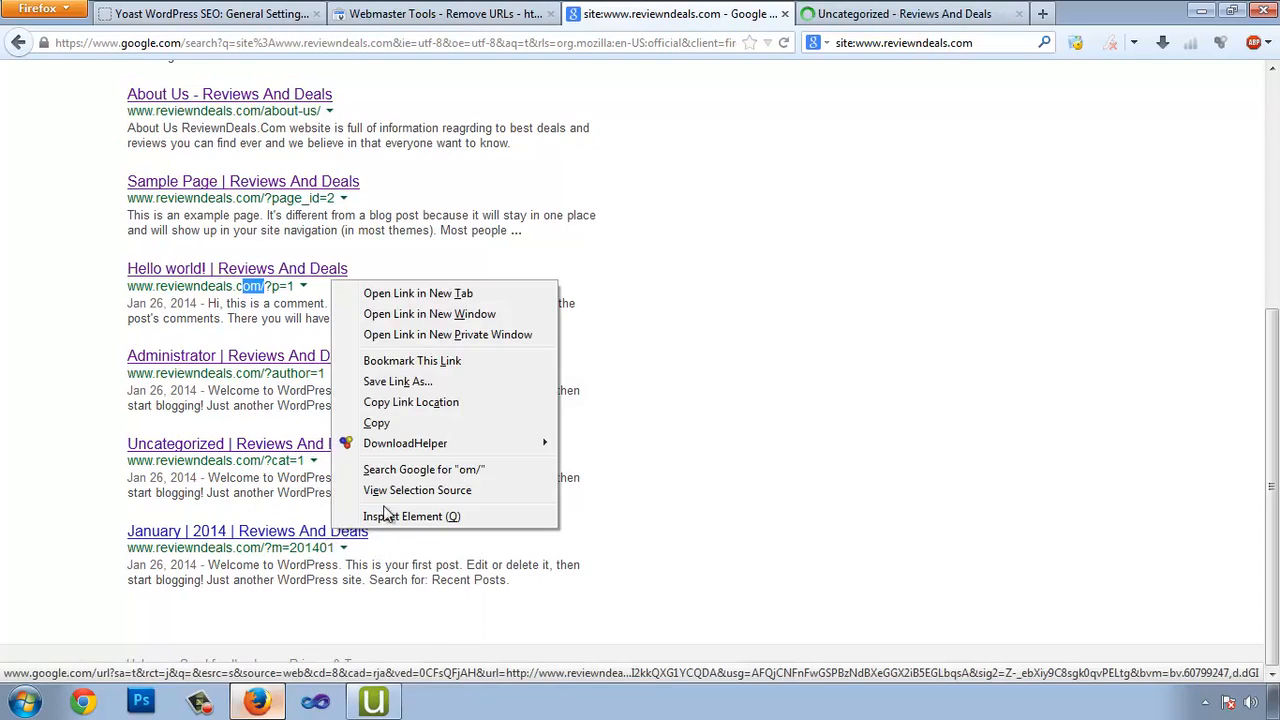
pyautogui.click(881, 9)
pyautogui.click(881, 9)
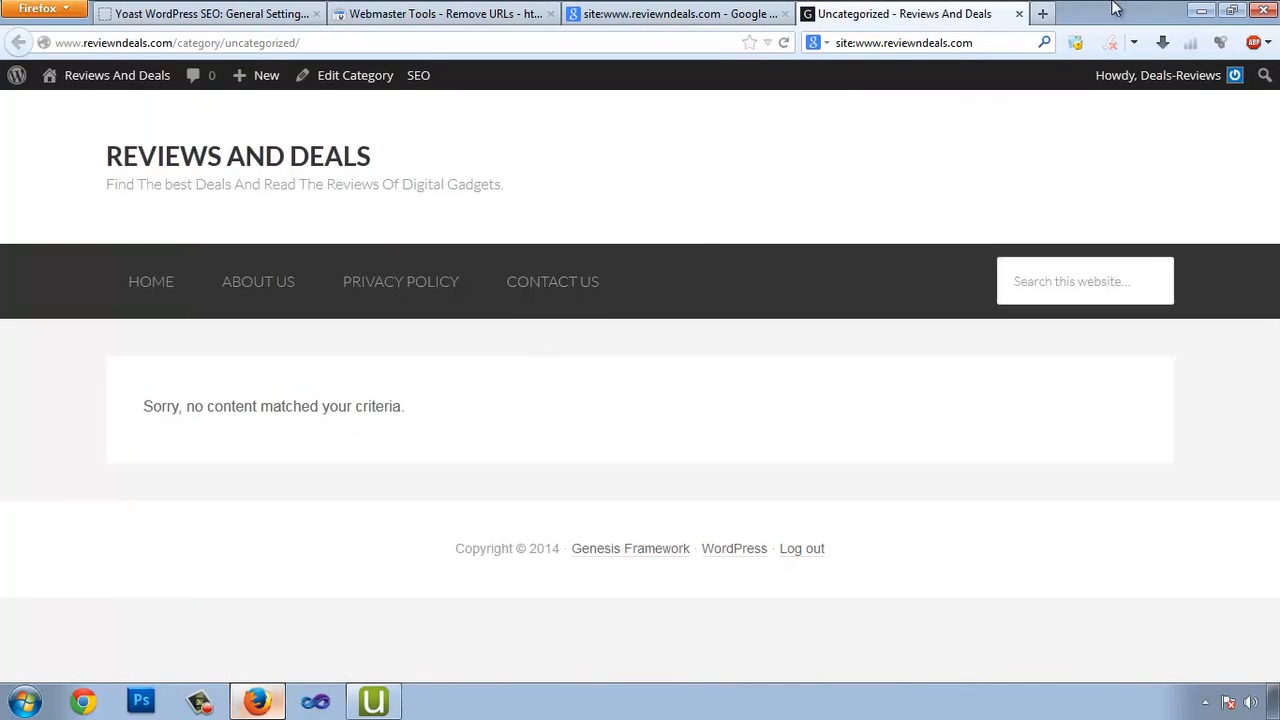
pyautogui.click(1019, 14)
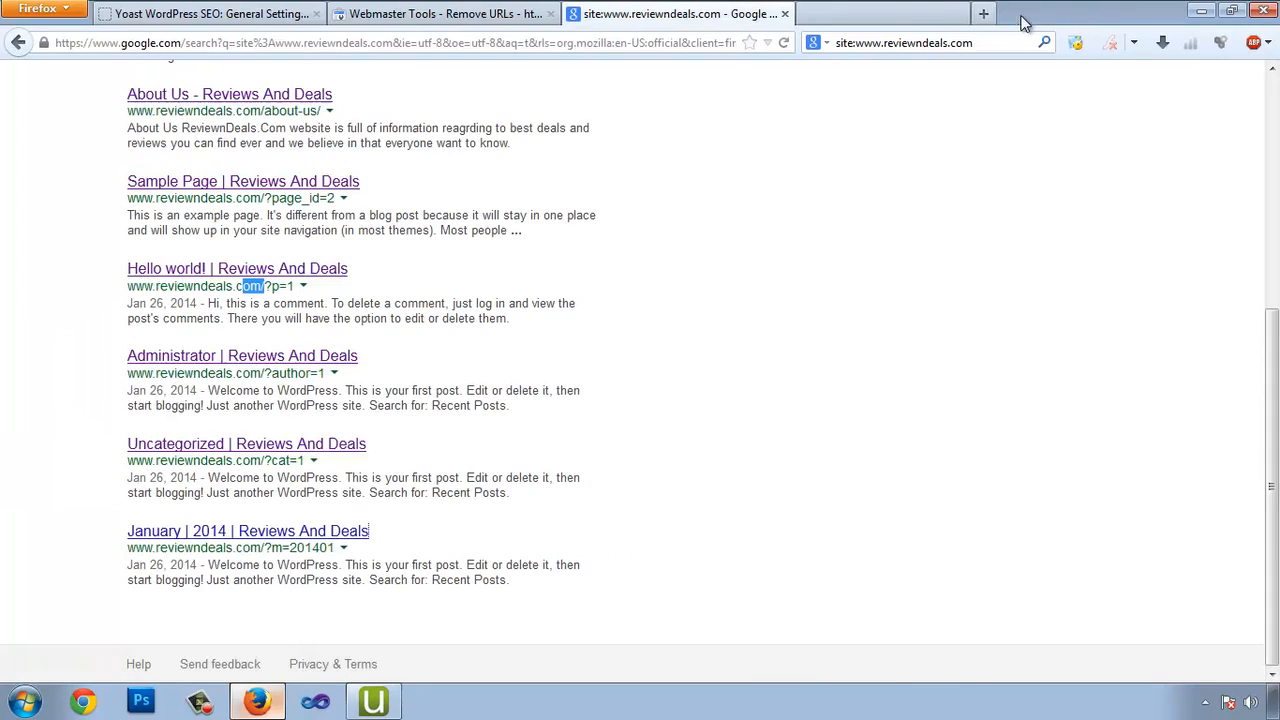
# Copy the address of the January 2014 search result (?m=201401) from a new tab and close that tab
pyautogui.rightClick(314, 531)
pyautogui.click(396, 292)
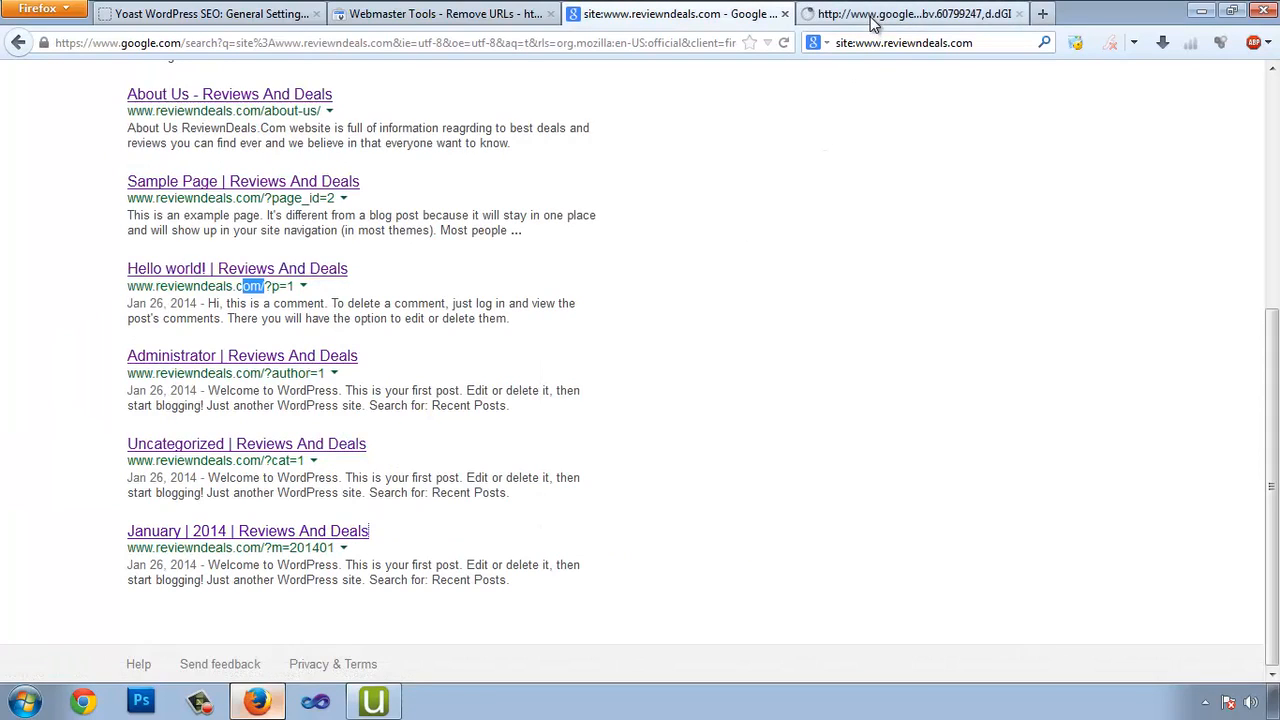
pyautogui.click(880, 14)
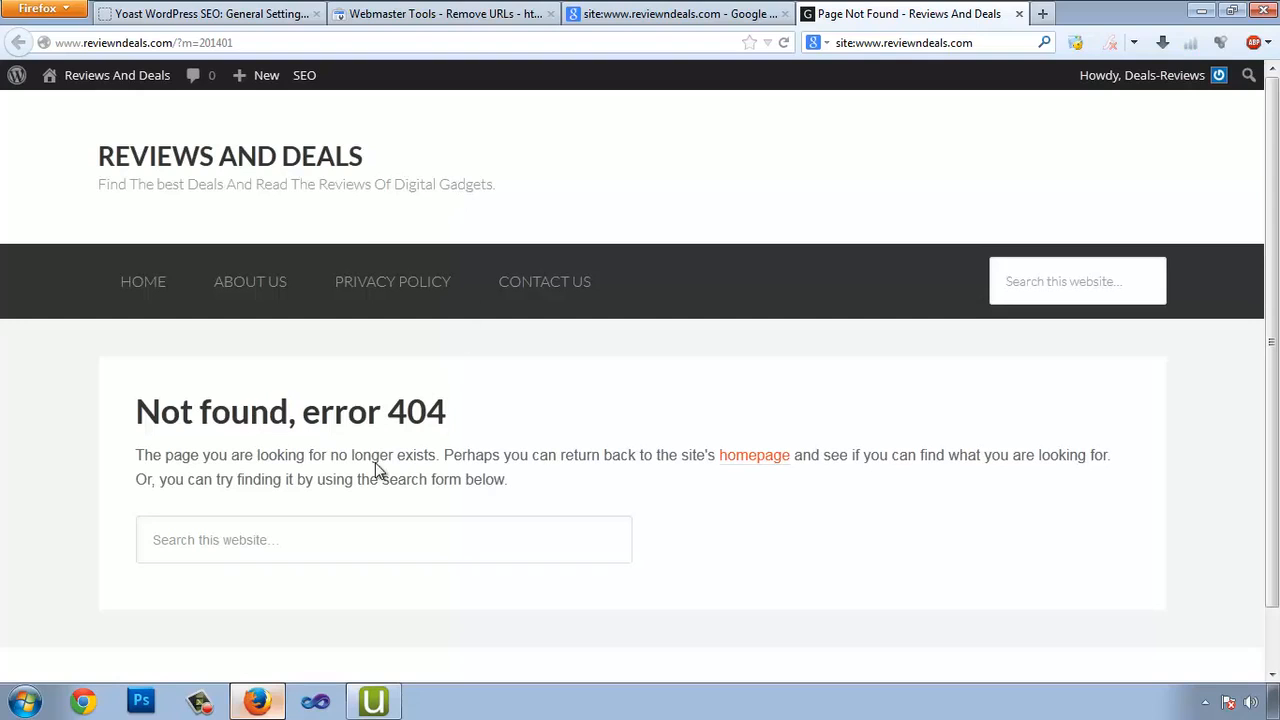
pyautogui.click(237, 42)
pyautogui.hotkey('ctrl', 'c')
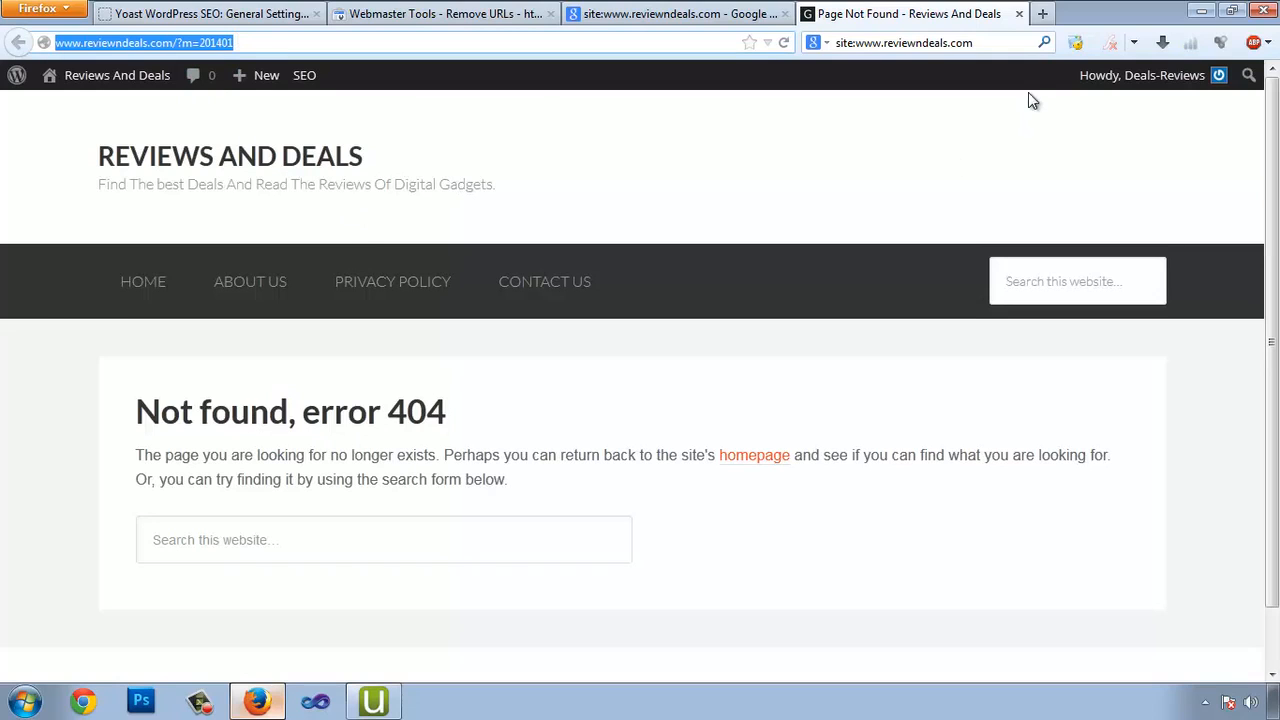
pyautogui.click(1019, 14)
pyautogui.click(452, 16)
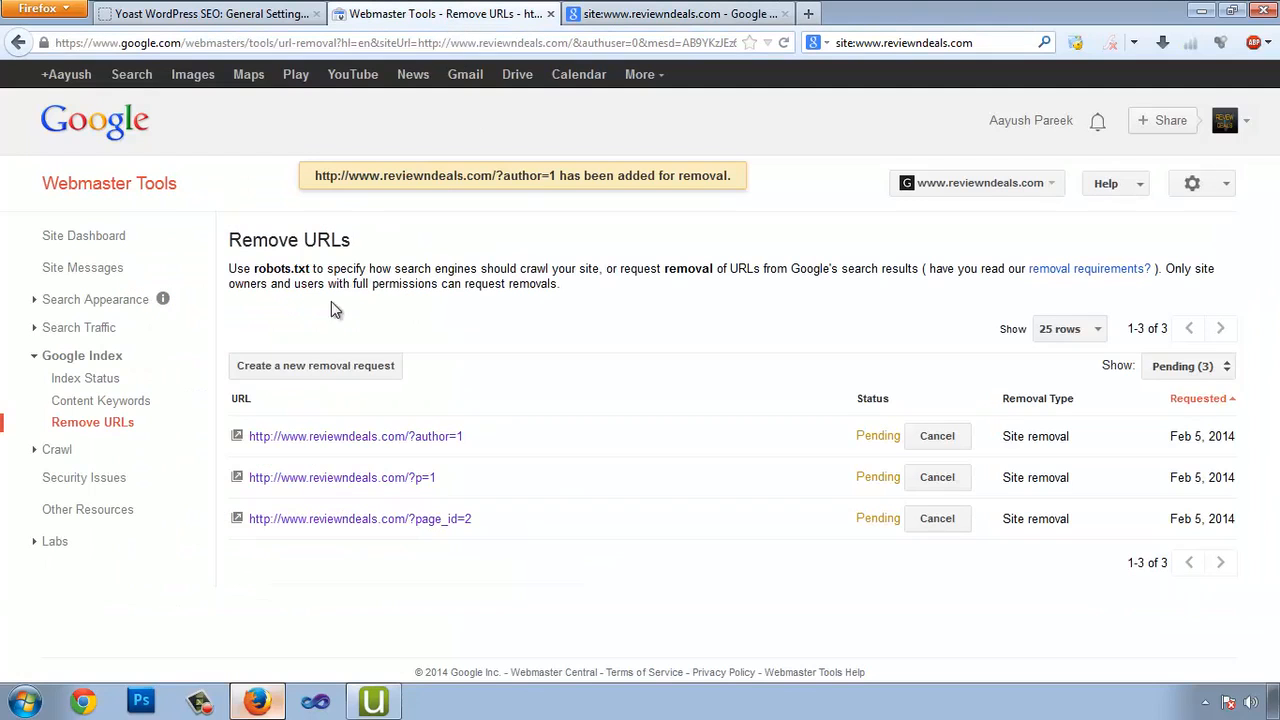
pyautogui.click(313, 368)
pyautogui.hotkey('ctrl', 'v')
pyautogui.click(508, 416)
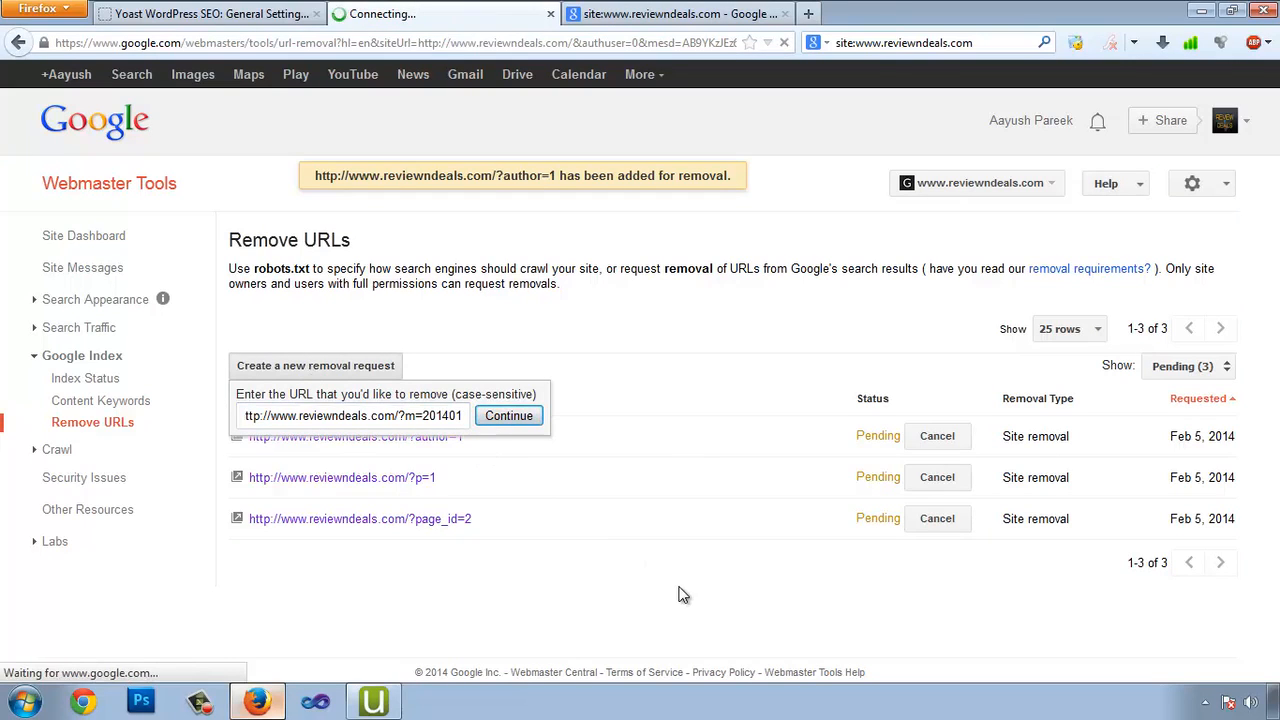
pyautogui.click(472, 362)
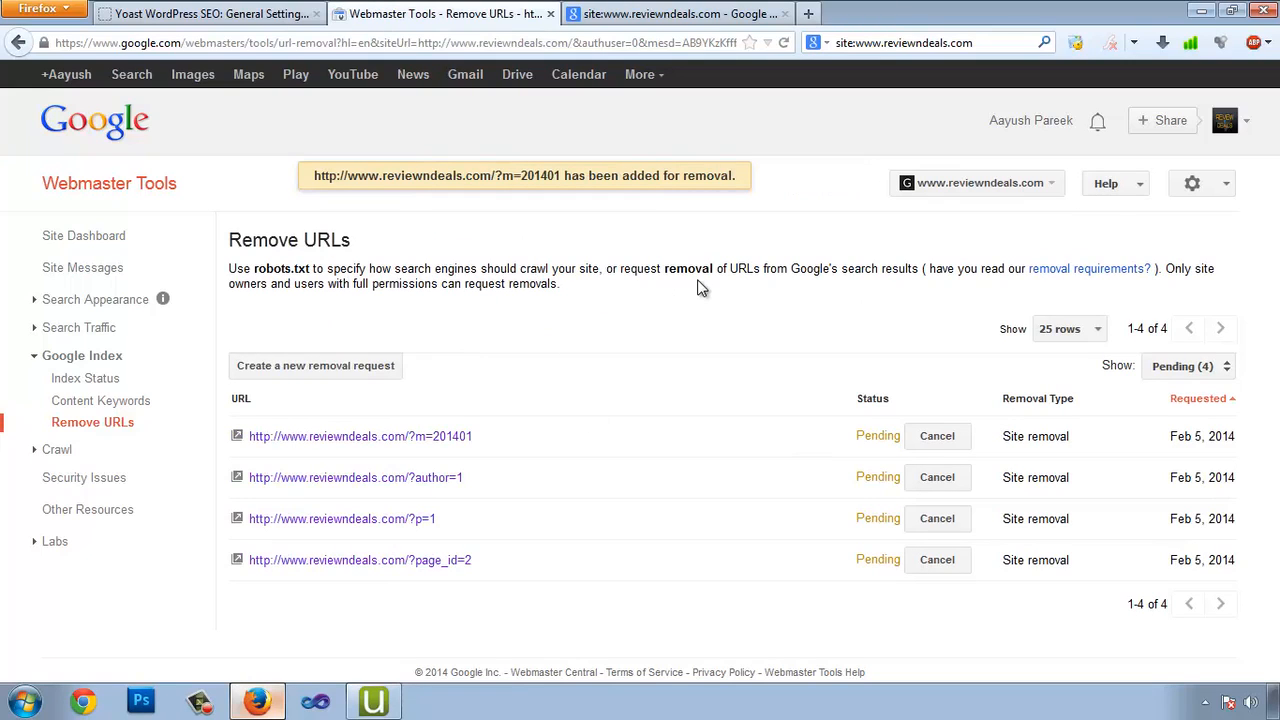
# Review the site's Security Issues, Search Queries and Links to Your Site reports and the Search Appearance options
pyautogui.click(70, 478)
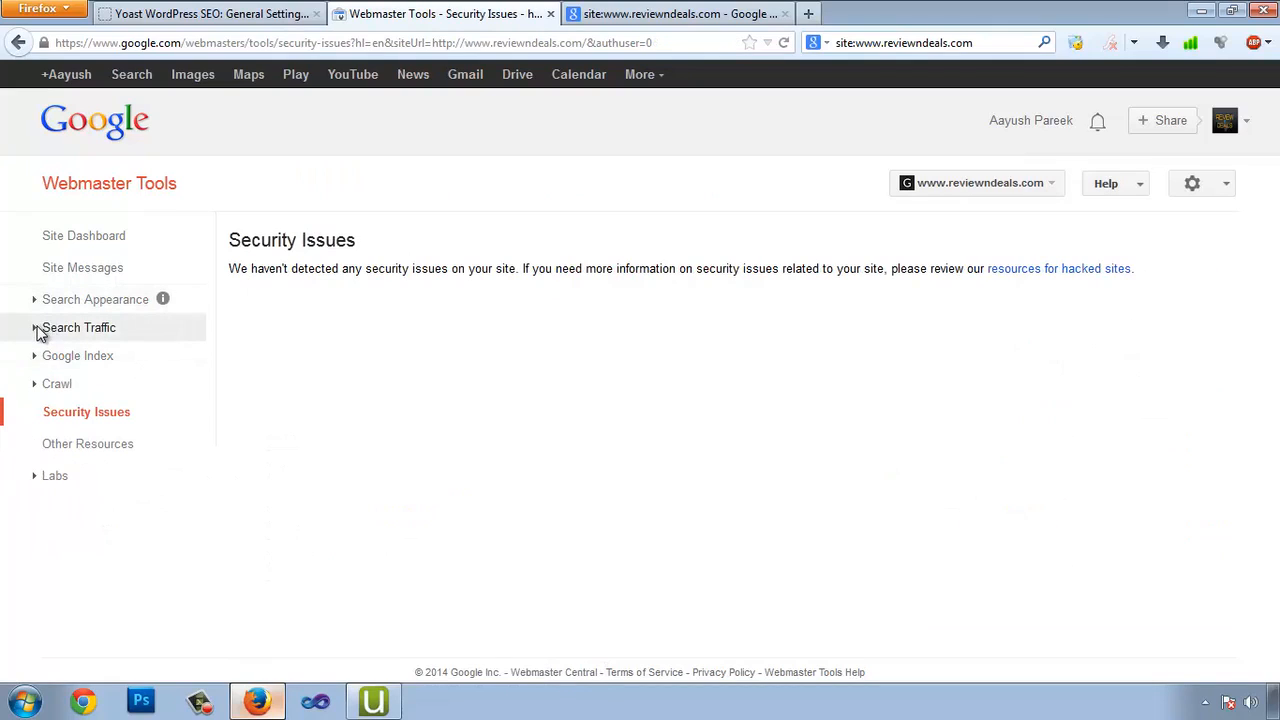
pyautogui.click(37, 330)
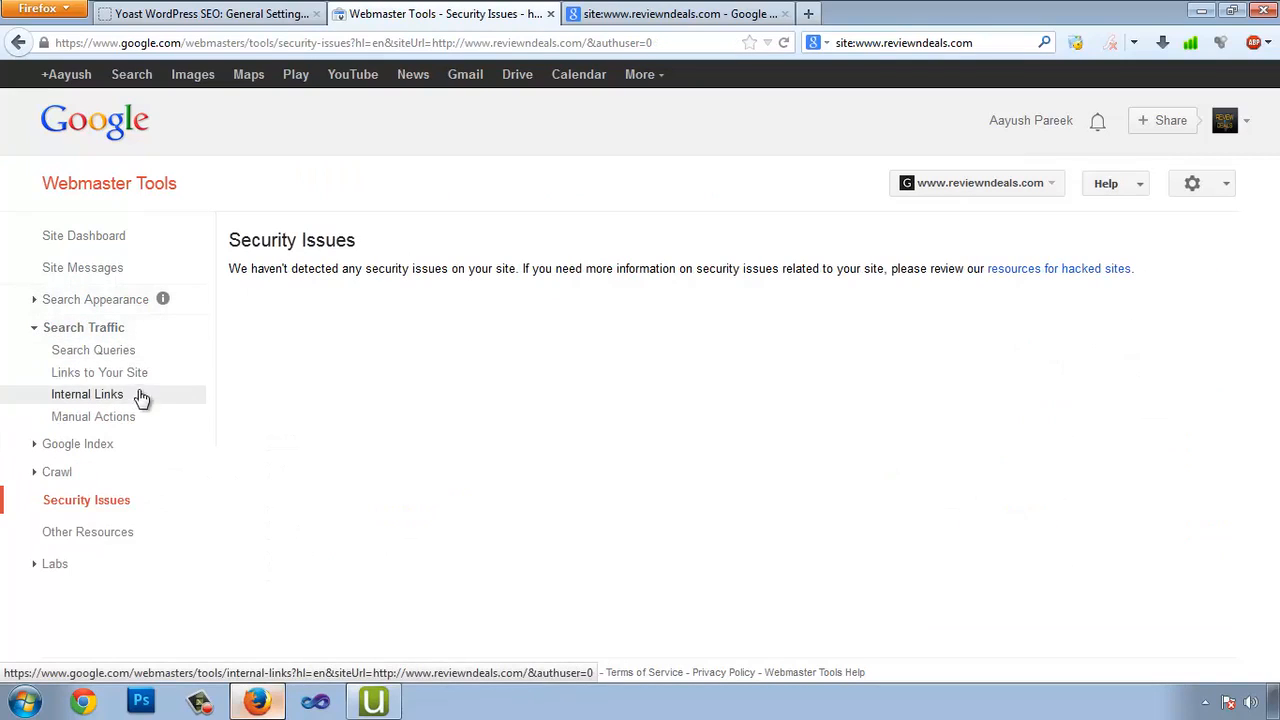
pyautogui.click(120, 355)
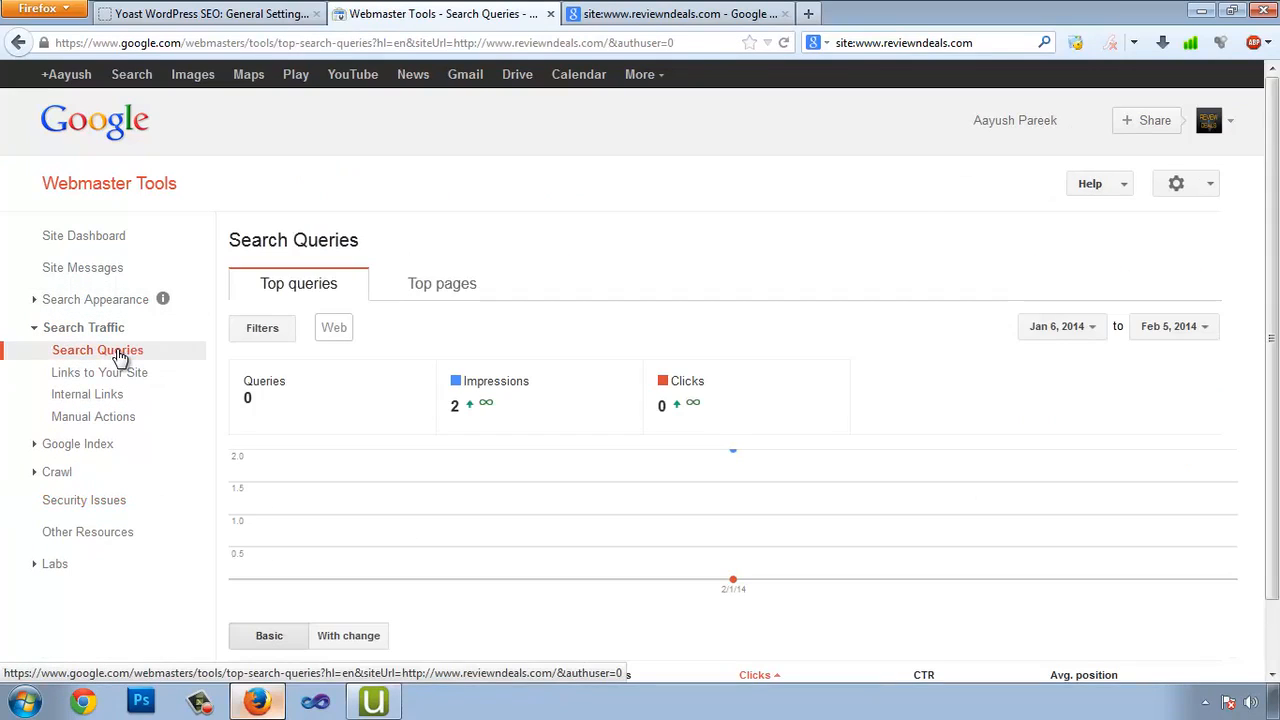
pyautogui.scroll(-2, 823, 558)
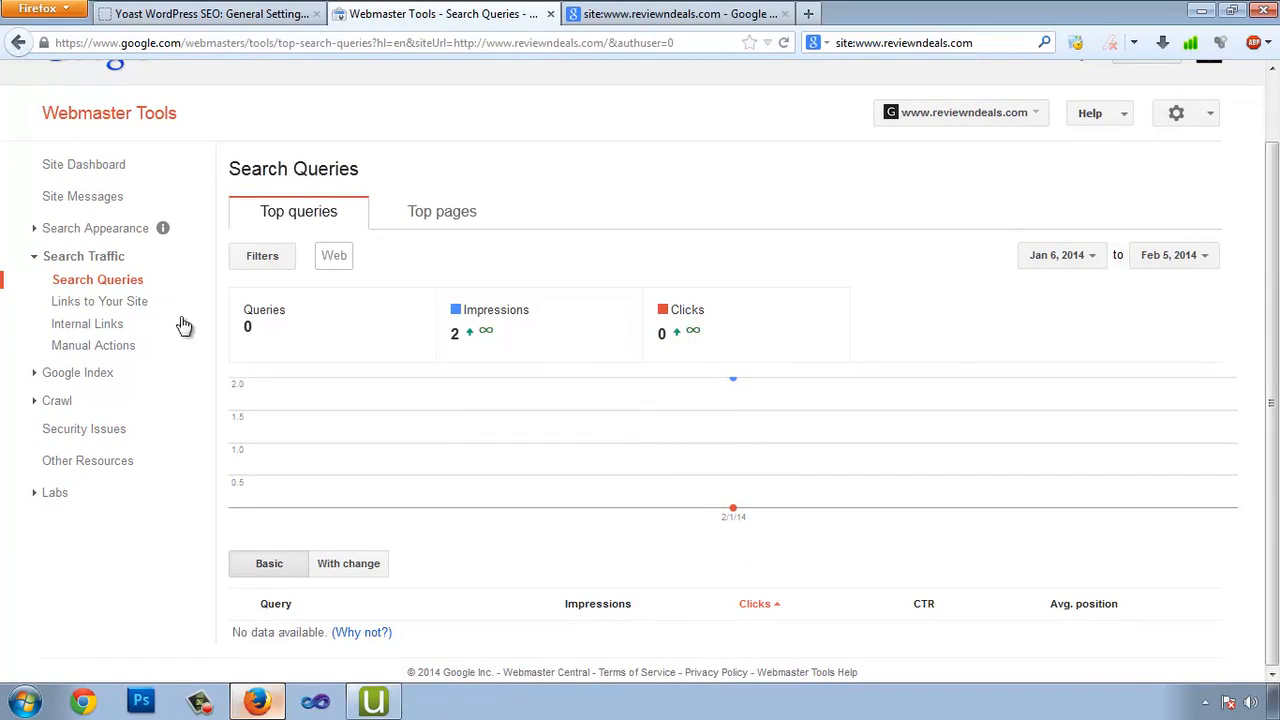
pyautogui.click(83, 303)
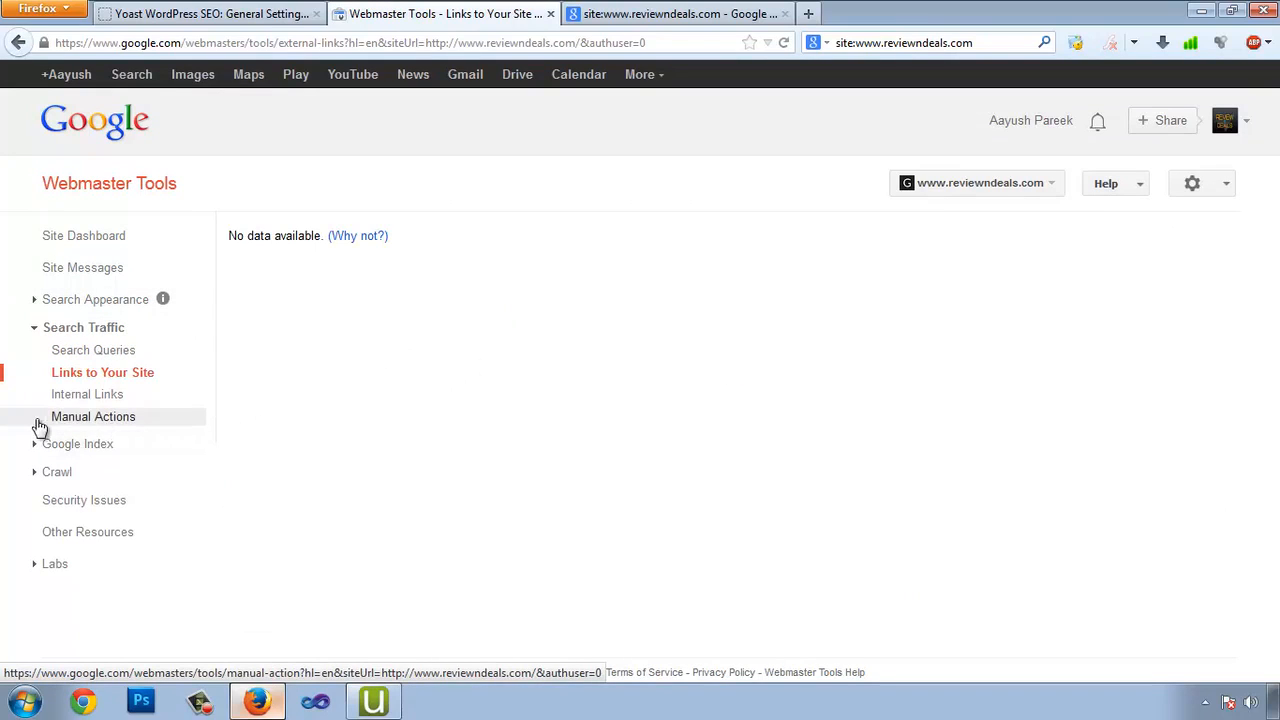
pyautogui.click(33, 299)
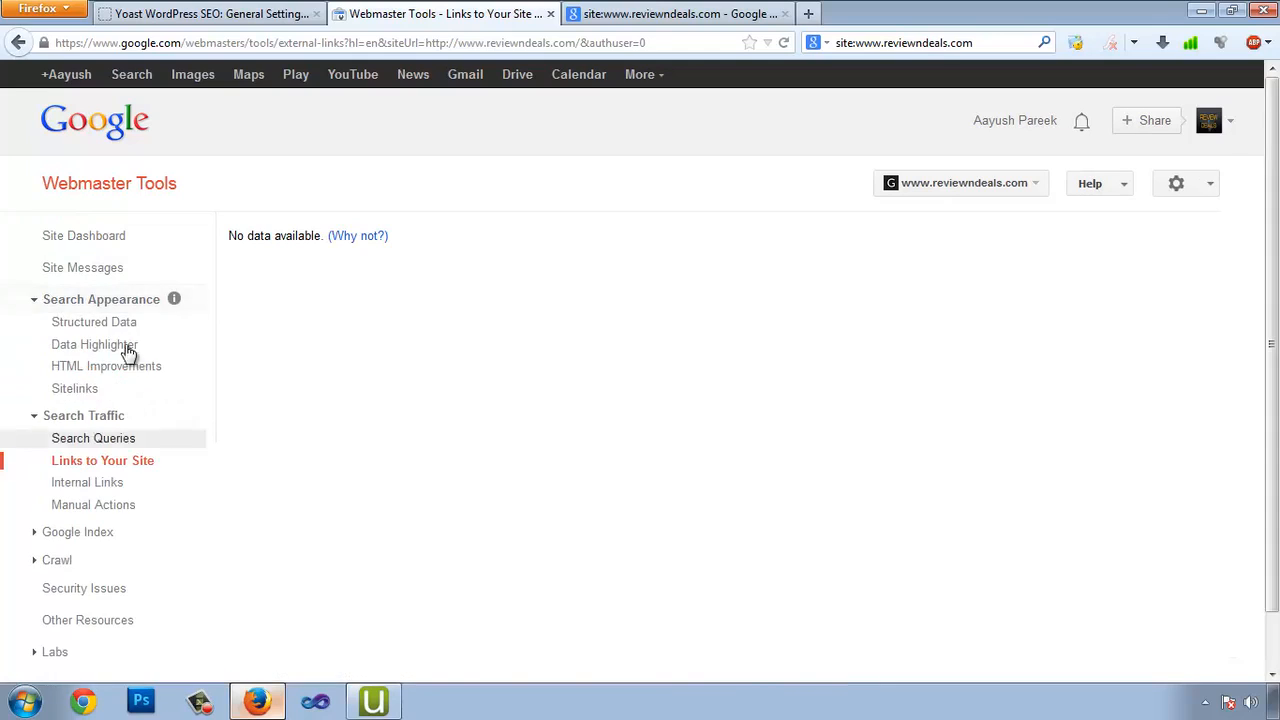
pyautogui.scroll(-2, 677, 383)
pyautogui.scroll(2, 394, 349)
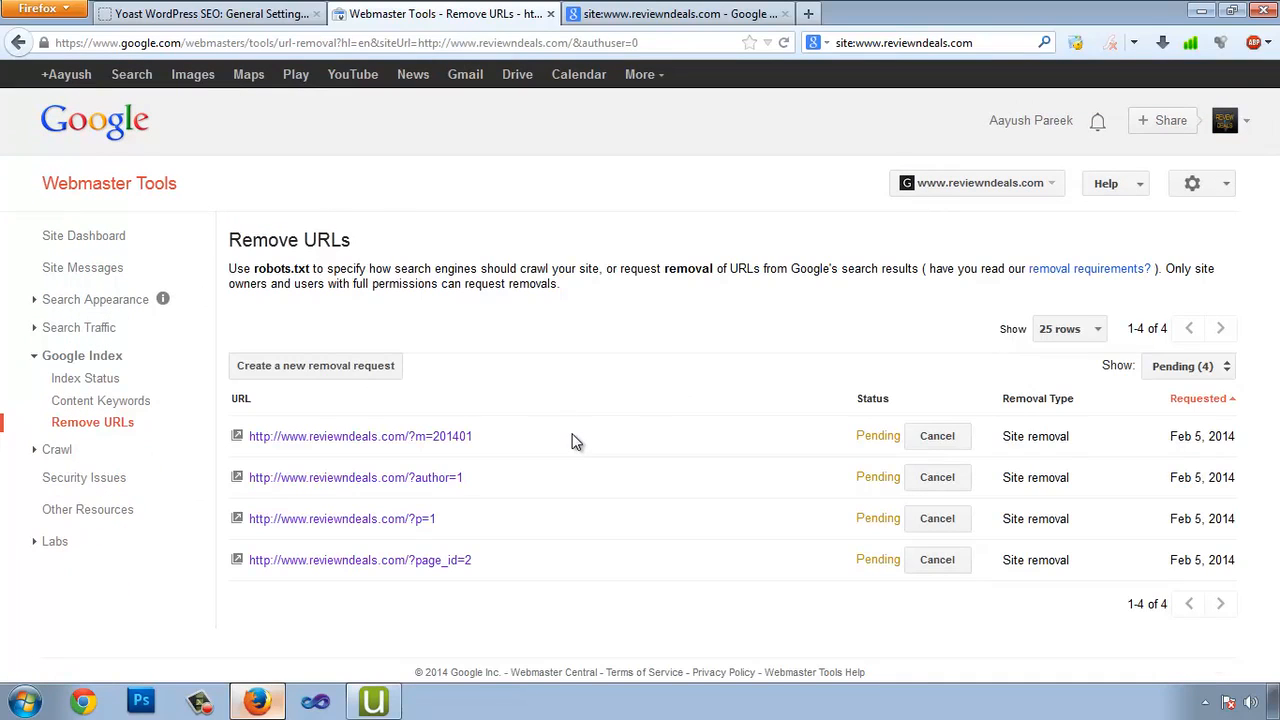